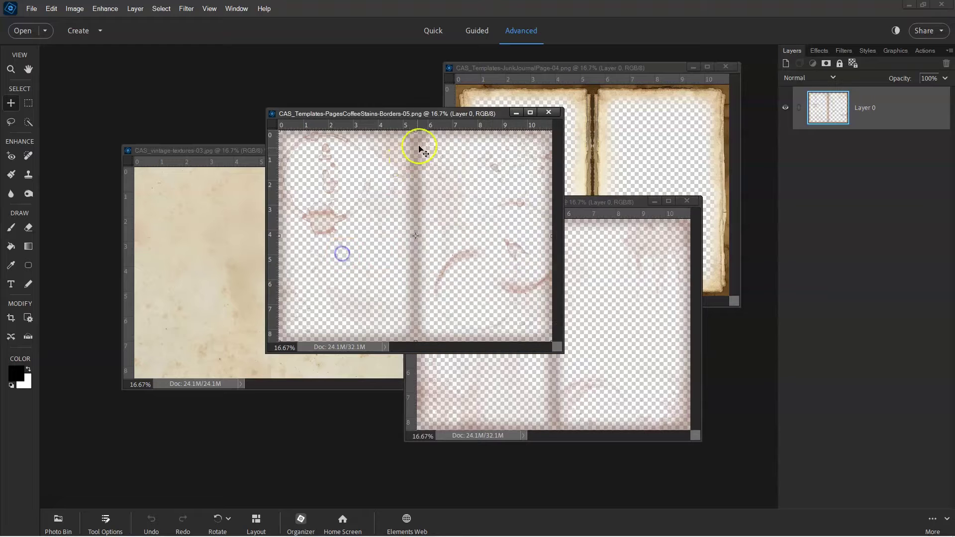
Step: Spread out the coffee stain template and vintage texture windows so both can be viewed
{"action": "left_click_drag", "start_coordinate": [428, 113], "coordinate": [443, 122]}
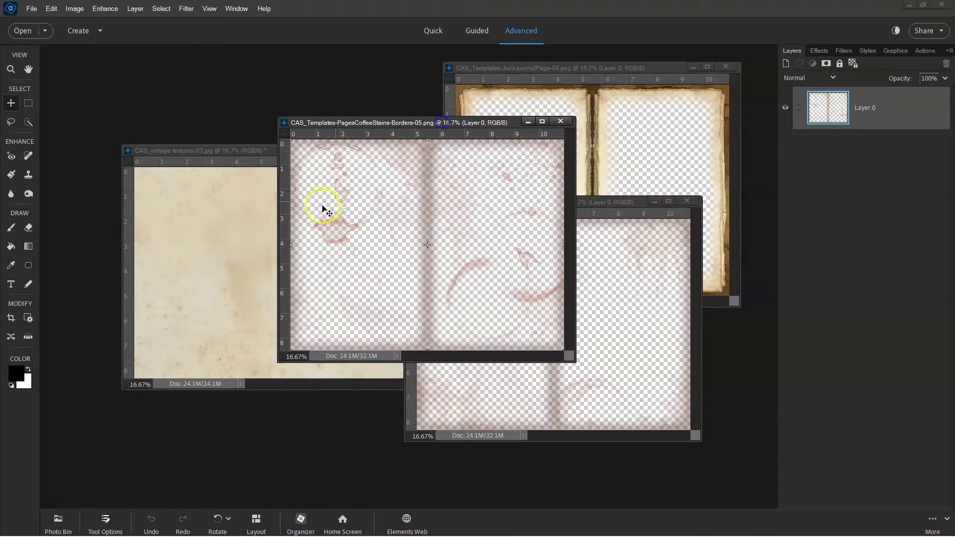
{"action": "left_click", "coordinate": [253, 248]}
{"action": "left_click_drag", "start_coordinate": [305, 150], "coordinate": [250, 195]}
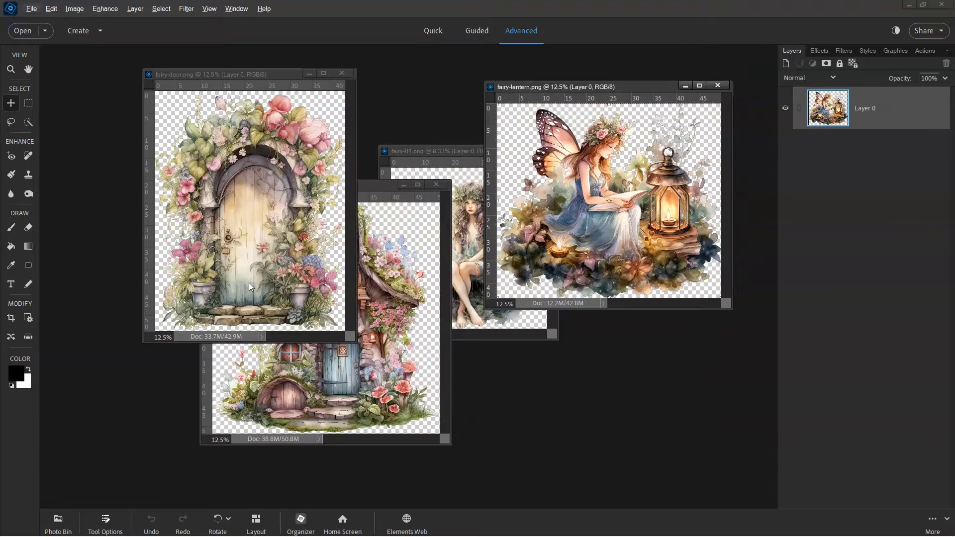
Step: Arrange the open fairy, fairy house, fairy door and lantern image windows so each artwork can be viewed
{"action": "left_click", "coordinate": [171, 287]}
{"action": "left_click", "coordinate": [565, 150]}
{"action": "left_click", "coordinate": [458, 185]}
{"action": "left_click_drag", "start_coordinate": [484, 151], "coordinate": [632, 209]}
{"action": "left_click", "coordinate": [368, 186]}
{"action": "left_click_drag", "start_coordinate": [368, 186], "coordinate": [472, 144]}
{"action": "left_click", "coordinate": [275, 196]}
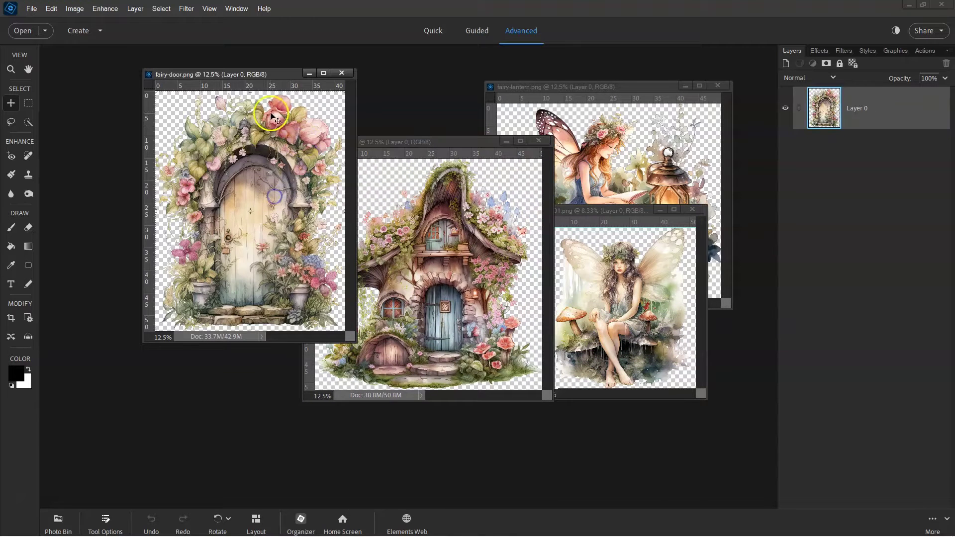
{"action": "left_click", "coordinate": [259, 85]}
{"action": "left_click_drag", "start_coordinate": [260, 83], "coordinate": [252, 98]}
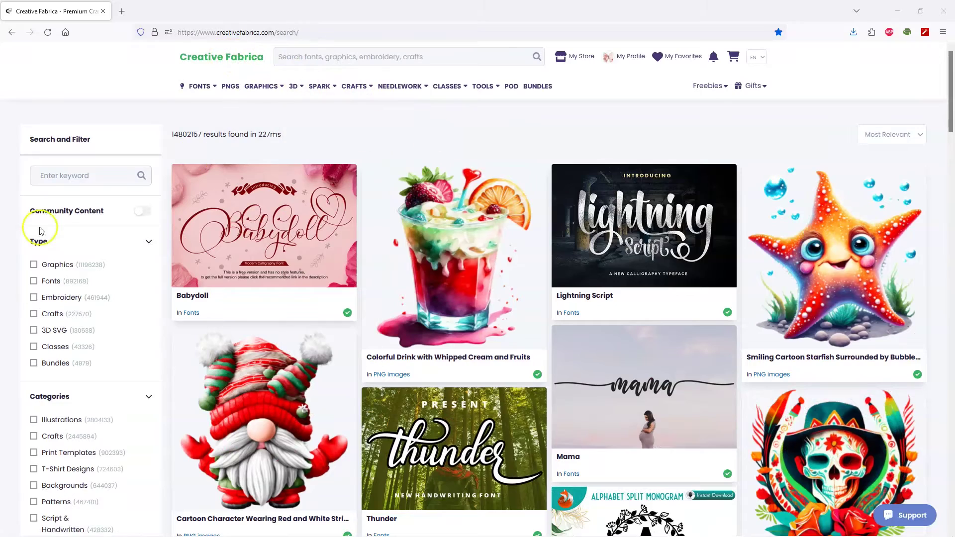
Step: Filter the Creative Fabrica listings to Graphics and Illustrations and browse the resulting artwork
{"action": "left_click", "coordinate": [34, 265]}
{"action": "left_click", "coordinate": [34, 324]}
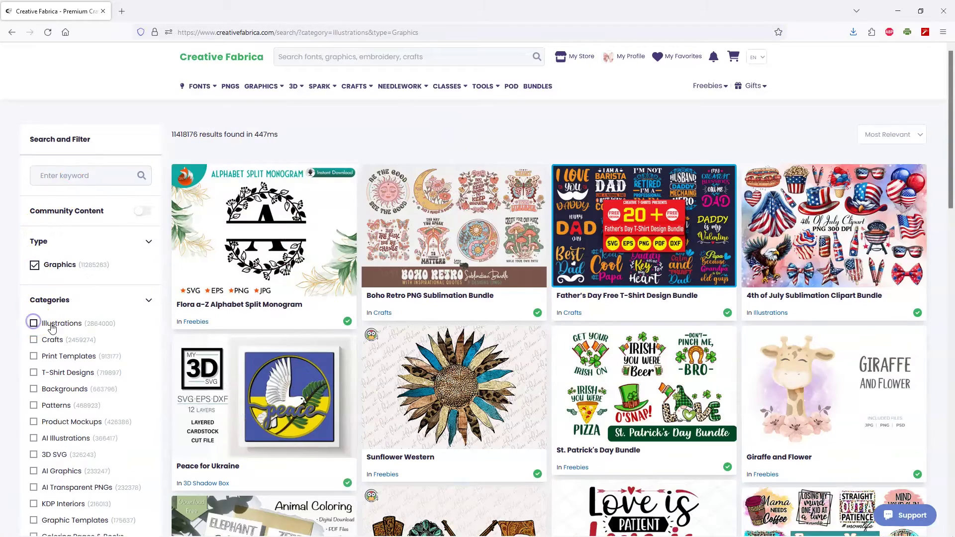
{"action": "scroll", "coordinate": [566, 189], "scroll_direction": "down", "scroll_amount": 8}
{"action": "scroll", "coordinate": [566, 191], "scroll_direction": "down", "scroll_amount": 2}
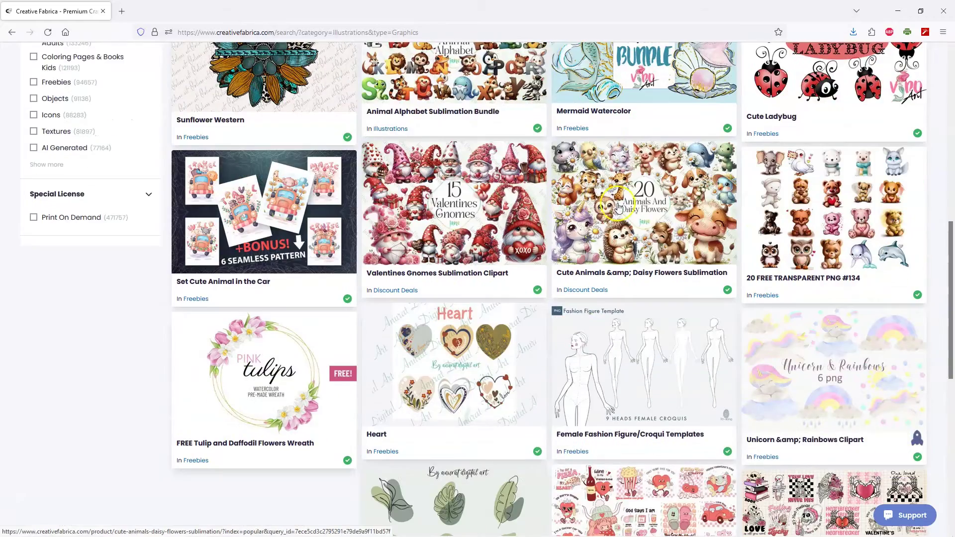
{"action": "scroll", "coordinate": [607, 259], "scroll_direction": "down", "scroll_amount": 12}
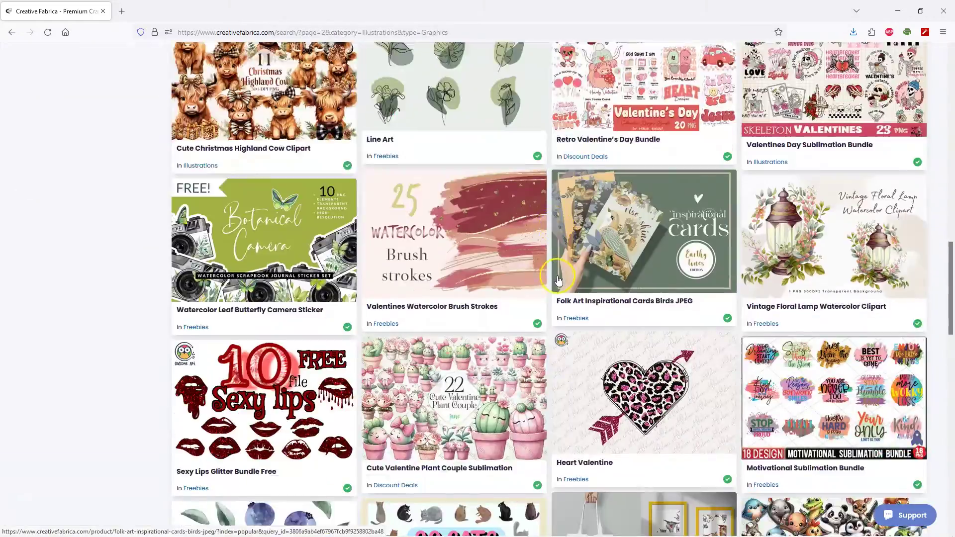
{"action": "scroll", "coordinate": [560, 282], "scroll_direction": "down", "scroll_amount": 10}
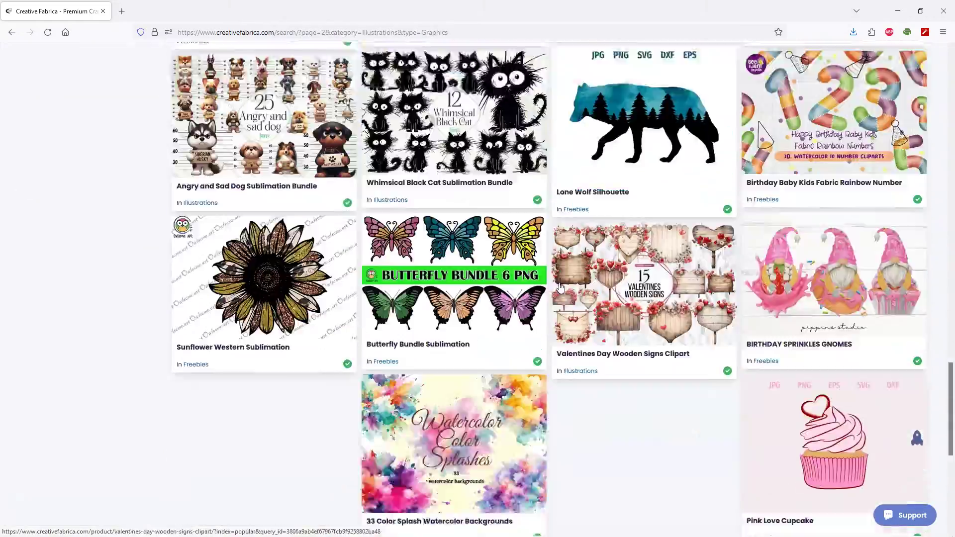
{"action": "scroll", "coordinate": [554, 271], "scroll_direction": "down", "scroll_amount": 12}
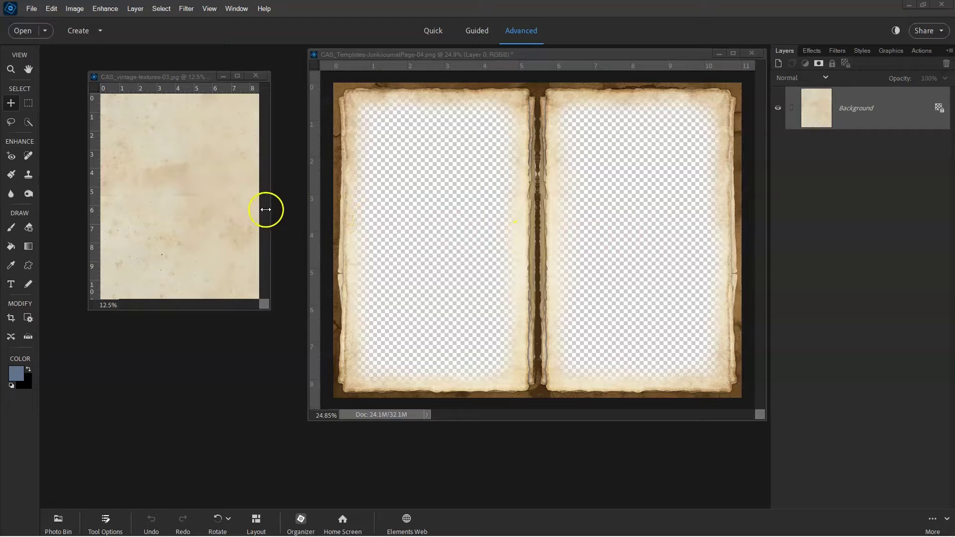
Step: Rotate the CAS_vintage-textures-03.jpg image by 90 degrees into landscape orientation
{"action": "left_click", "coordinate": [221, 193]}
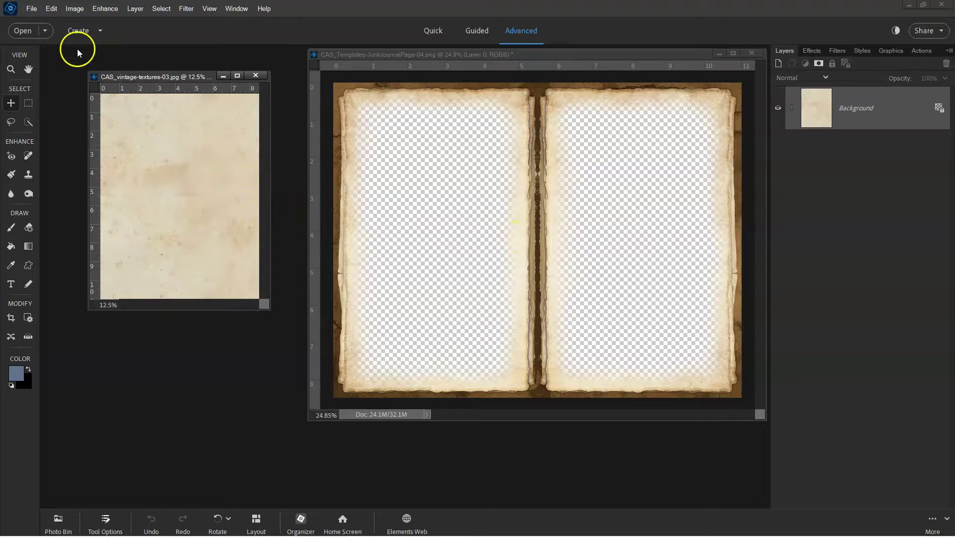
{"action": "left_click", "coordinate": [74, 8]}
{"action": "left_click", "coordinate": [165, 19]}
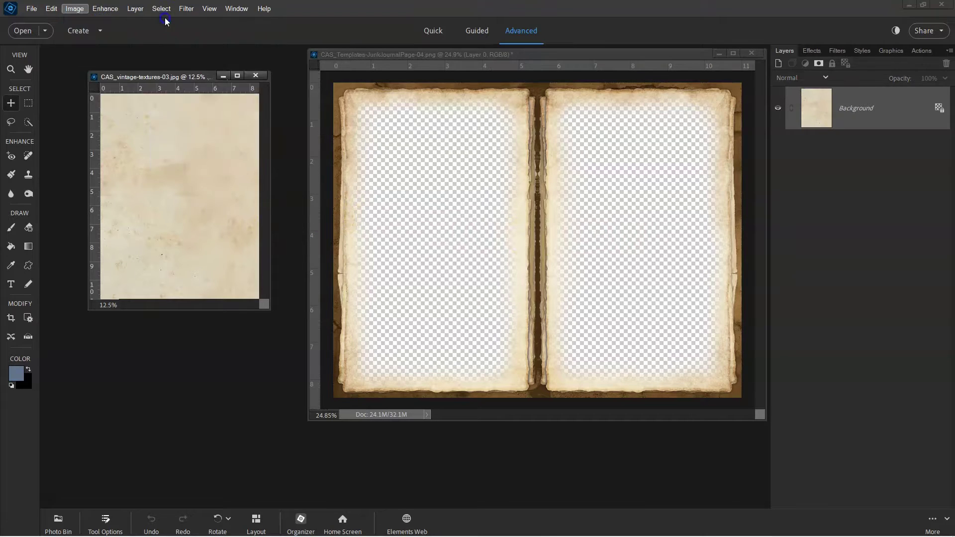
{"action": "scroll", "coordinate": [228, 141], "scroll_direction": "down", "scroll_amount": 1}
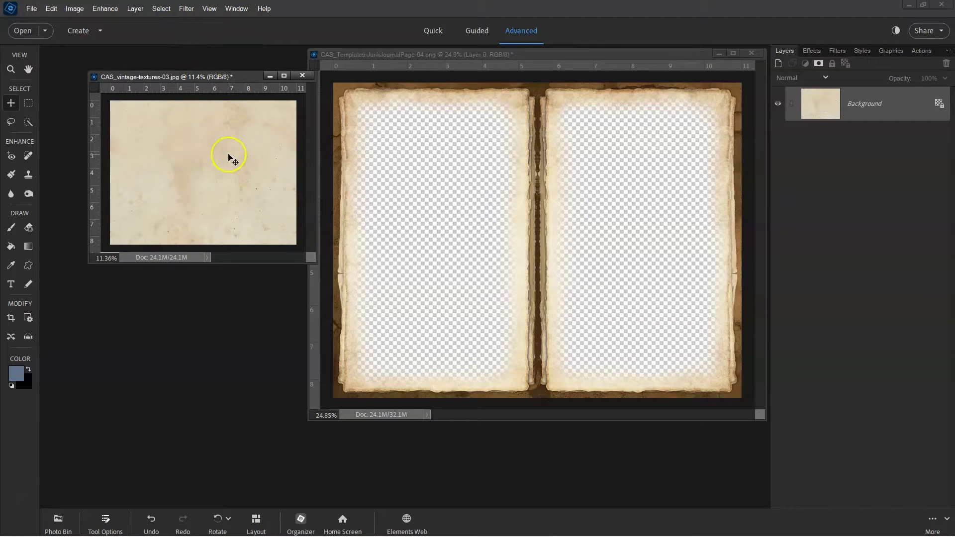
Step: Add the vintage texture to the junk journal template beneath its page border layer and close the texture image
{"action": "left_click_drag", "start_coordinate": [229, 158], "coordinate": [652, 225]}
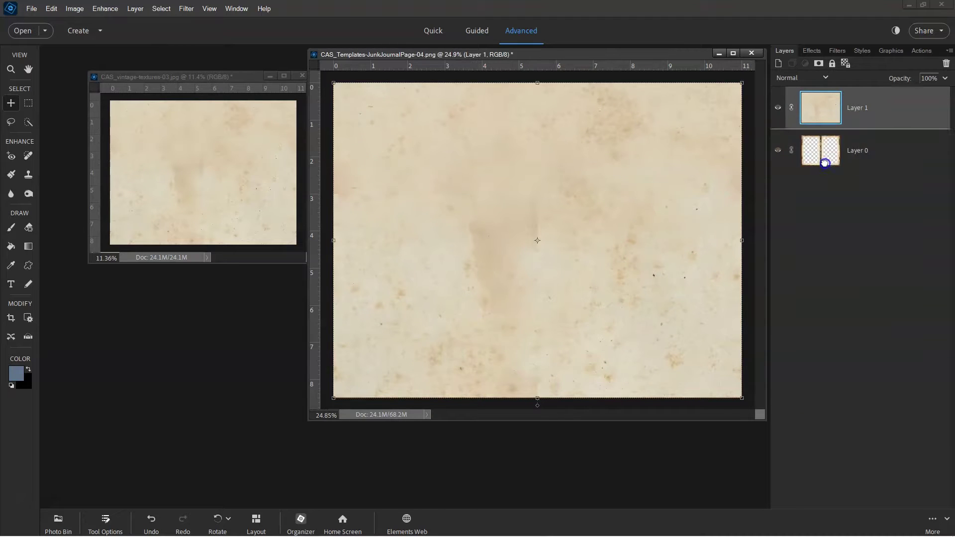
{"action": "left_click_drag", "start_coordinate": [824, 163], "coordinate": [822, 102]}
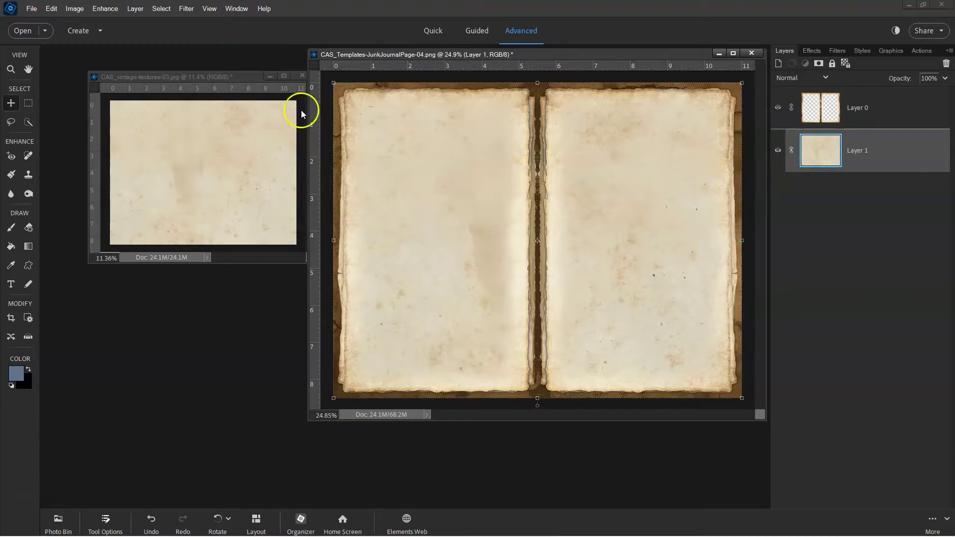
{"action": "left_click", "coordinate": [301, 76]}
{"action": "left_click", "coordinate": [482, 202]}
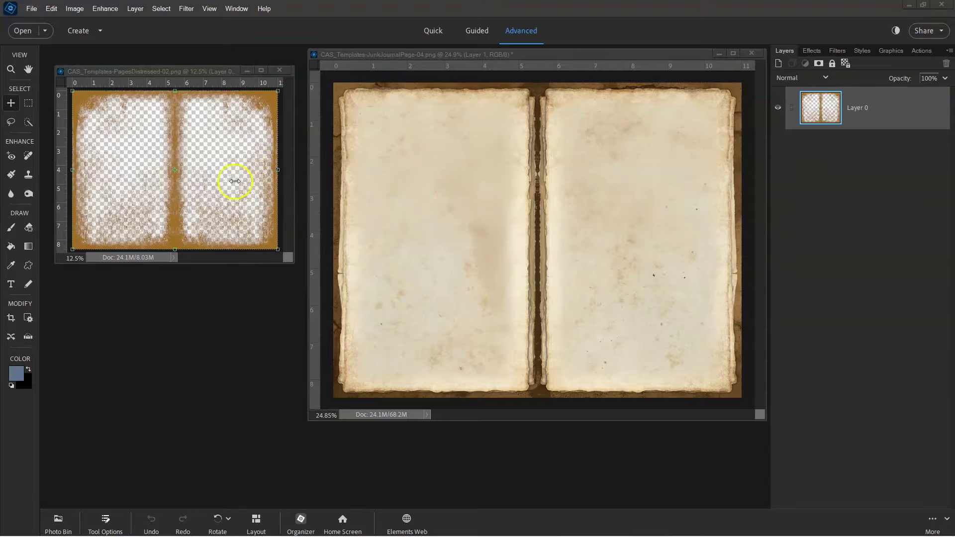
Step: Add the CAS_Templates-PagesDistressed-02 overlay to the journal between the border and texture layers, with 80% opacity
{"action": "left_click", "coordinate": [231, 178]}
{"action": "left_click_drag", "start_coordinate": [213, 194], "coordinate": [651, 264]}
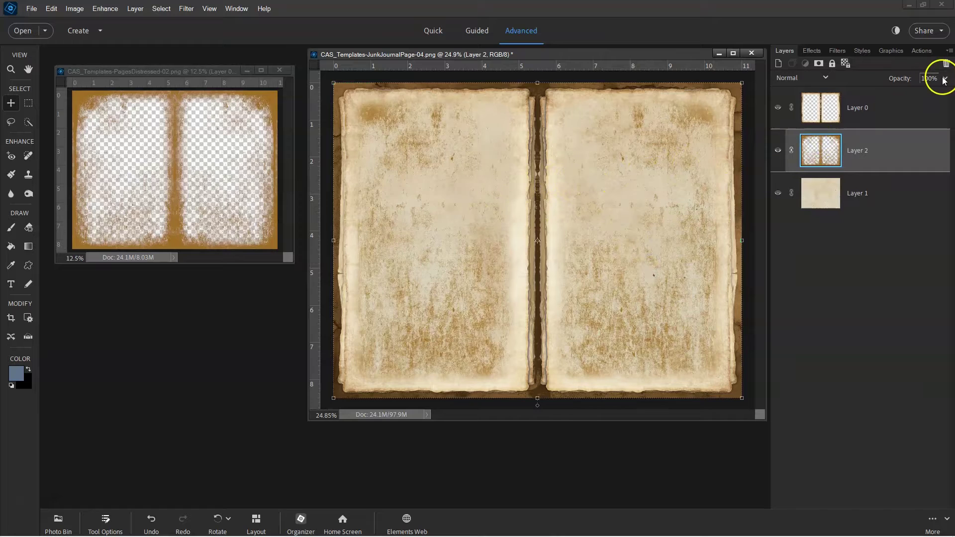
{"action": "type", "text": "80"}
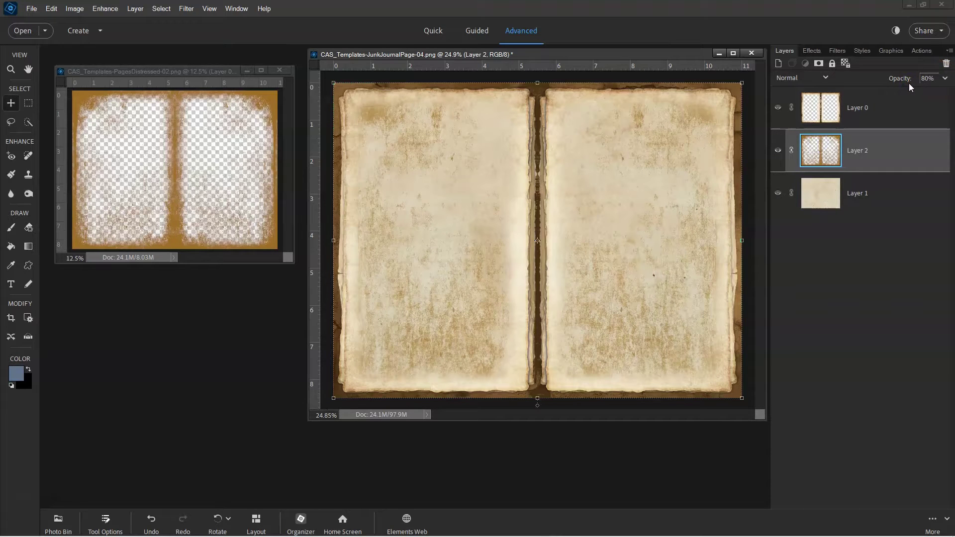
Step: Rotate the distressed overlay on the journal spread by 180 degrees and close its source image
{"action": "left_click_drag", "start_coordinate": [537, 405], "coordinate": [539, 207]}
{"action": "left_click", "coordinate": [300, 499]}
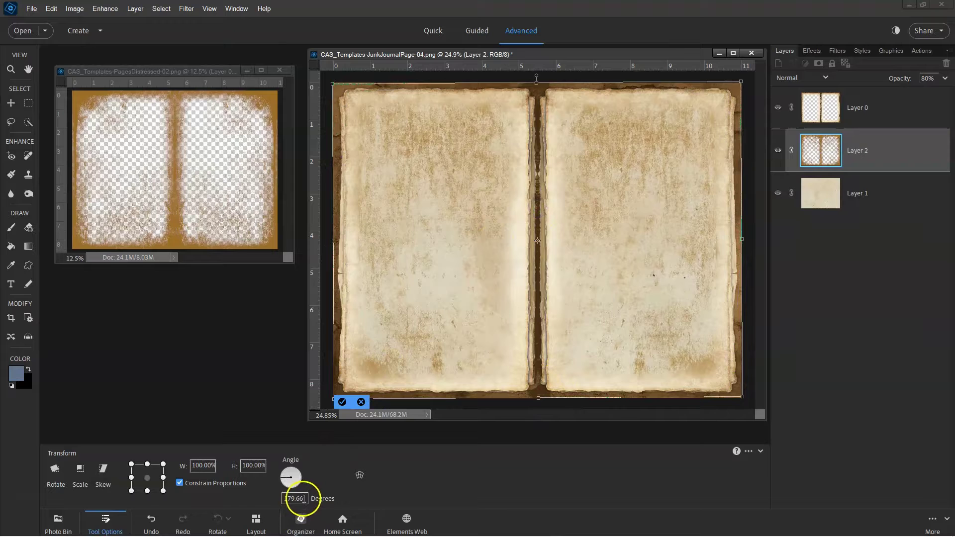
{"action": "type", "text": "180"}
{"action": "key", "text": "Return"}
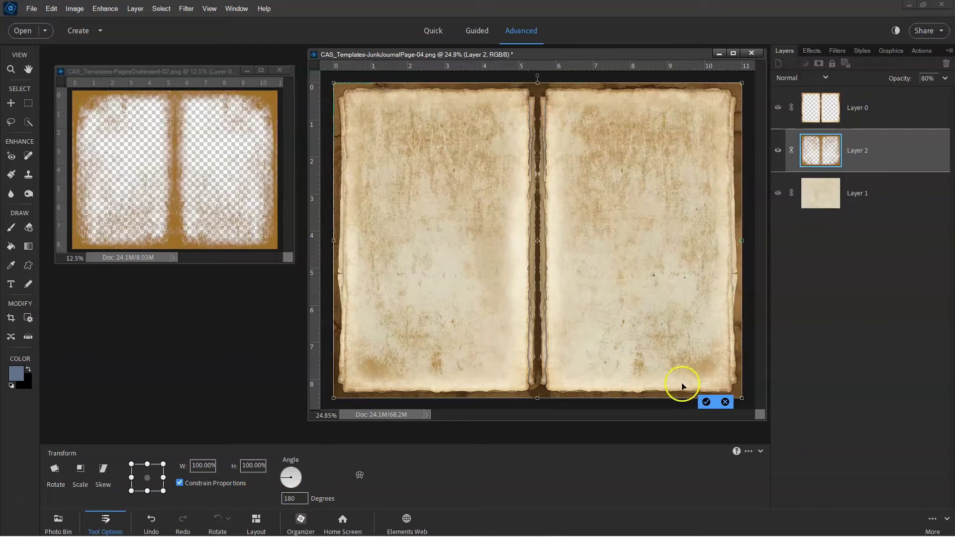
{"action": "left_click", "coordinate": [705, 401]}
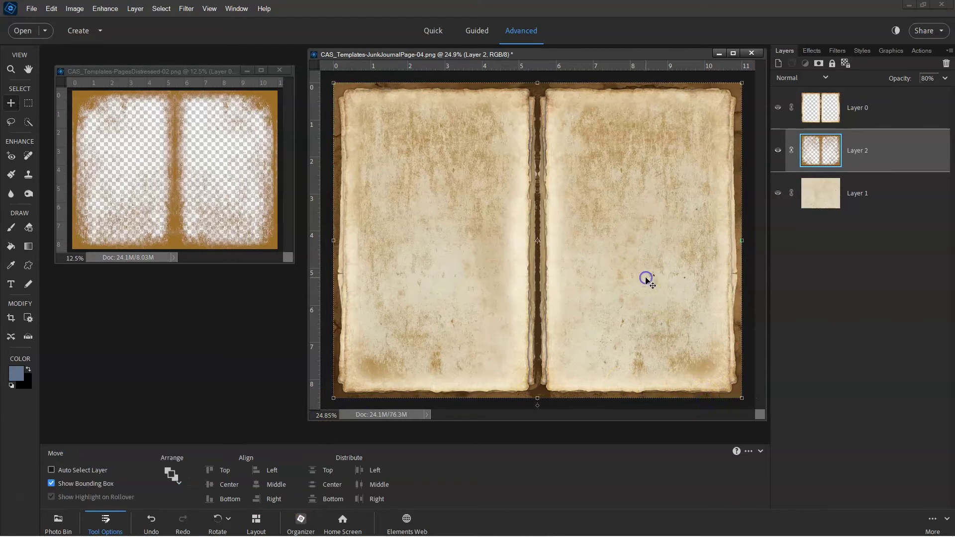
{"action": "left_click", "coordinate": [279, 70]}
Step: Add the CAS_Templates-PagesCoffeeStains-Borders-04 overlay above the distressed layer, select the distressed layer and close the coffee stain source image
{"action": "left_click", "coordinate": [234, 185]}
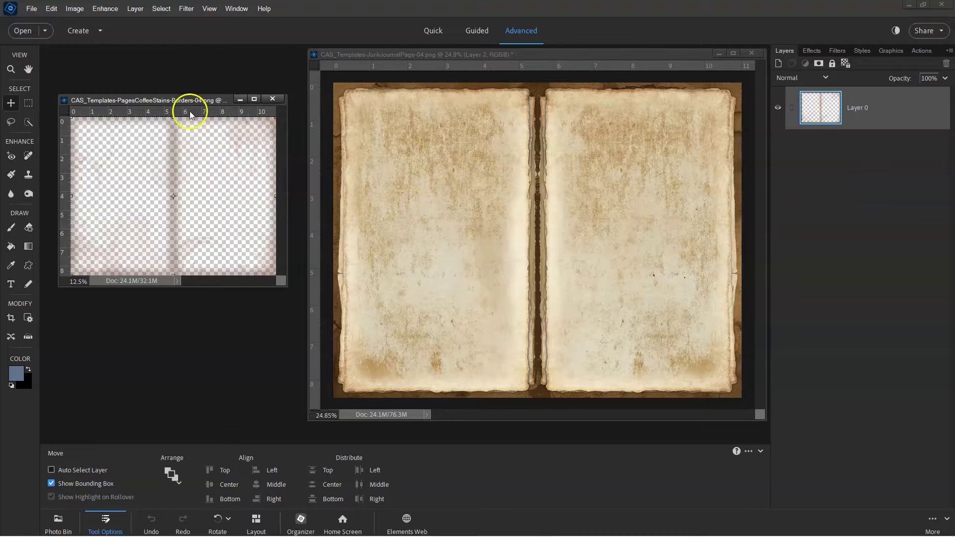
{"action": "left_click_drag", "start_coordinate": [193, 103], "coordinate": [193, 95]}
{"action": "left_click_drag", "start_coordinate": [198, 158], "coordinate": [504, 207]}
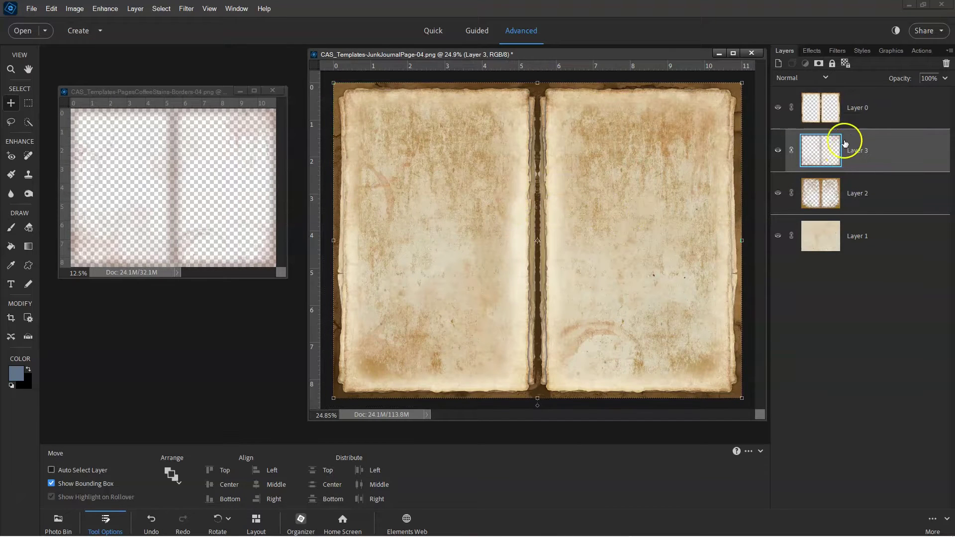
{"action": "left_click", "coordinate": [836, 193]}
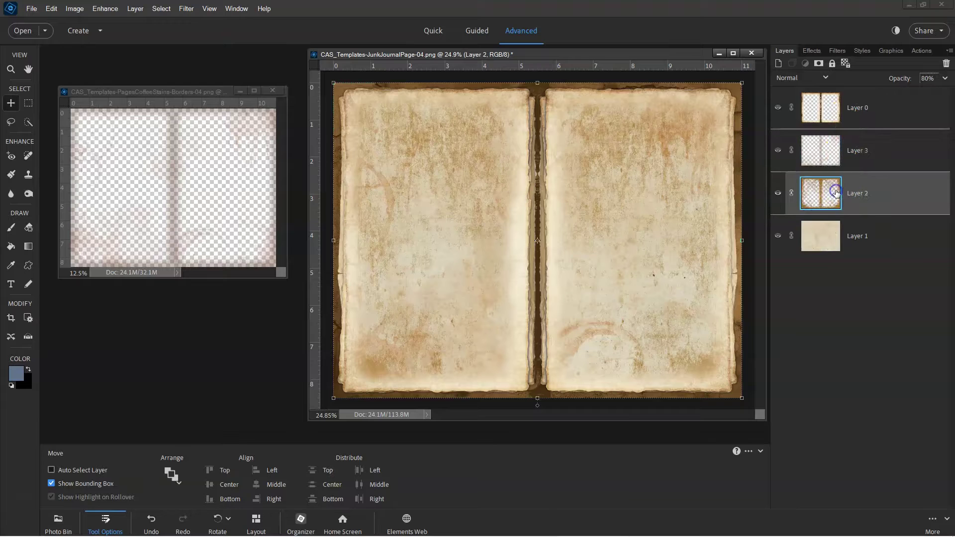
{"action": "left_click", "coordinate": [199, 162]}
{"action": "left_click", "coordinate": [273, 91]}
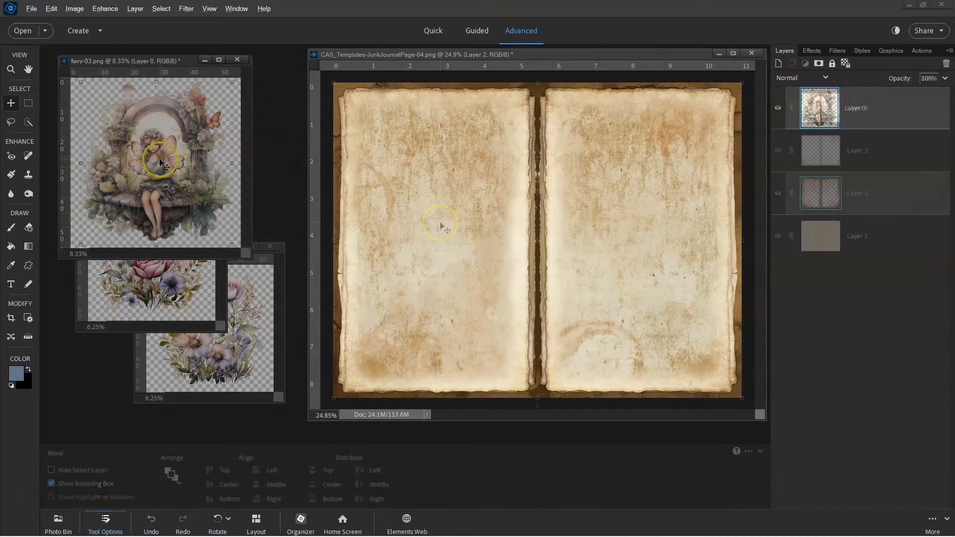
Step: Place the fairy-03 image above the distressed layer, scaled down to fit the upper part of the left journal page
{"action": "left_click_drag", "start_coordinate": [174, 160], "coordinate": [469, 226]}
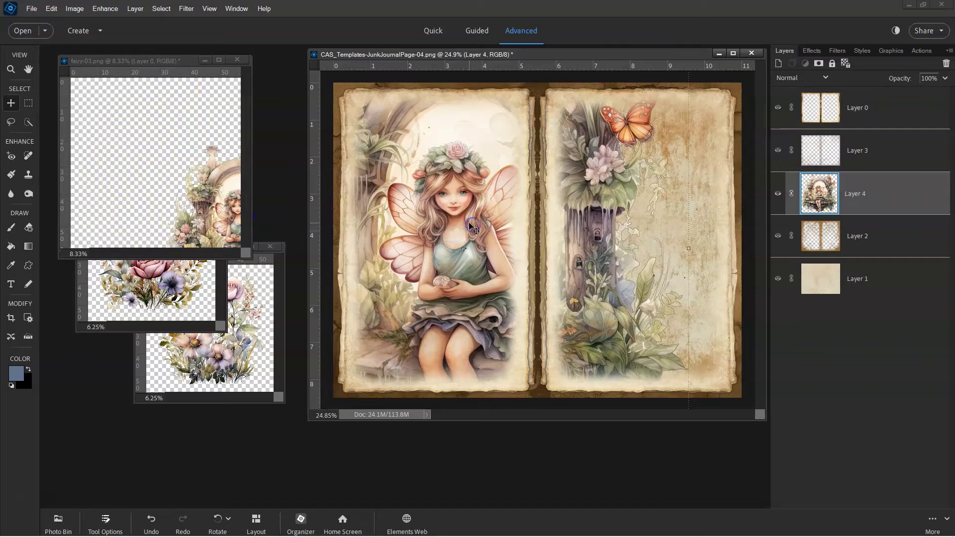
{"action": "scroll", "coordinate": [571, 177], "scroll_direction": "down", "scroll_amount": 4}
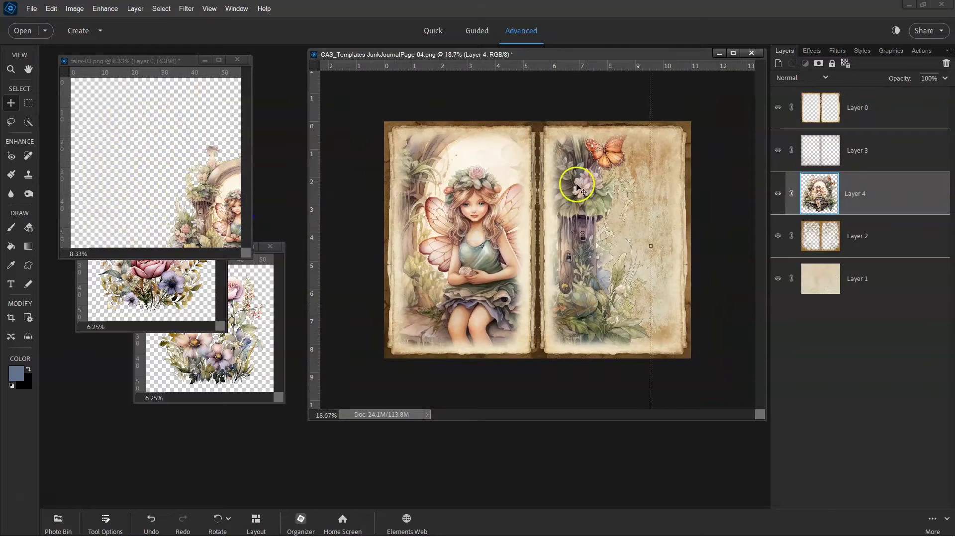
{"action": "left_click_drag", "start_coordinate": [633, 95], "coordinate": [526, 190]}
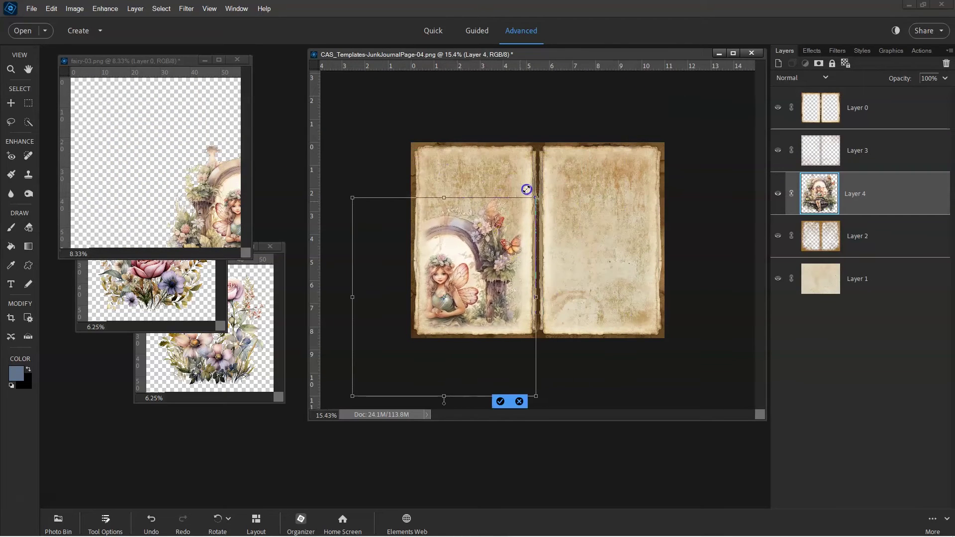
{"action": "left_click_drag", "start_coordinate": [506, 244], "coordinate": [534, 189]}
{"action": "left_click_drag", "start_coordinate": [564, 144], "coordinate": [537, 172]}
{"action": "left_click_drag", "start_coordinate": [483, 246], "coordinate": [501, 209]}
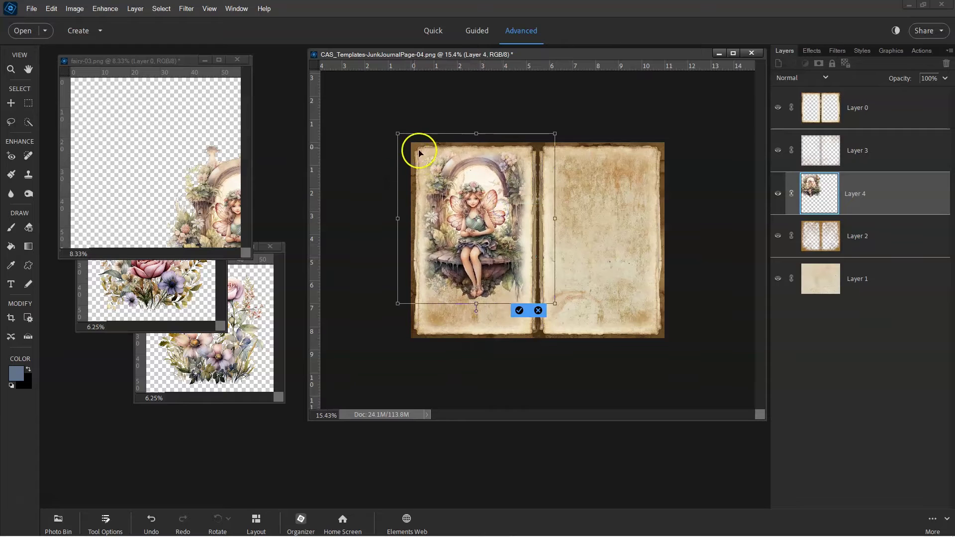
{"action": "left_click_drag", "start_coordinate": [398, 135], "coordinate": [405, 142]}
{"action": "mouse_move", "coordinate": [454, 187]}
{"action": "left_mouse_down"}
{"action": "mouse_move", "coordinate": [448, 178]}
{"action": "mouse_move", "coordinate": [461, 194]}
{"action": "left_mouse_up"}
{"action": "scroll", "coordinate": [450, 180], "scroll_direction": "up", "scroll_amount": 5}
{"action": "scroll", "coordinate": [455, 185], "scroll_direction": "down", "scroll_amount": 1}
{"action": "left_click", "coordinate": [515, 328]}
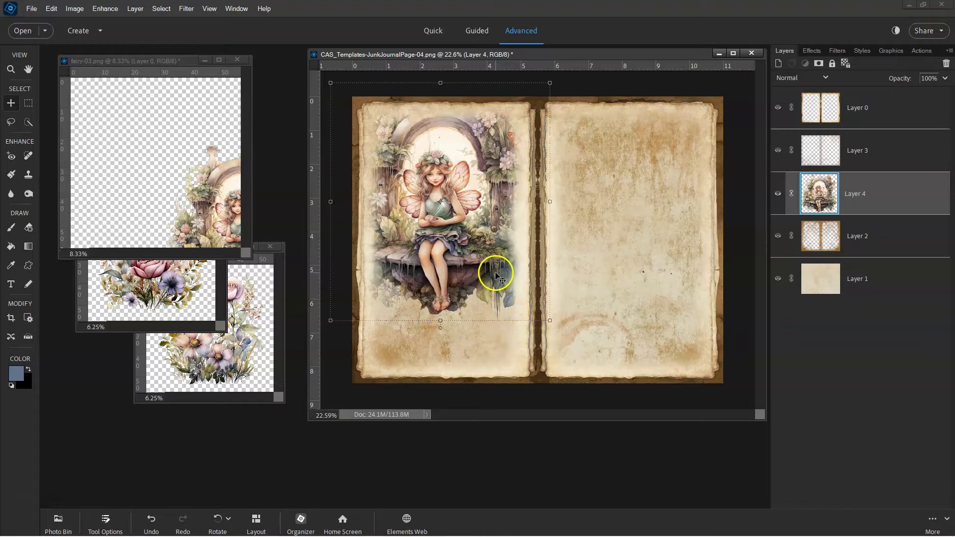
Step: Place the flowers-02 image over the fairy, scaled down into the lower left corner of the left journal page
{"action": "left_click", "coordinate": [194, 296]}
{"action": "left_click_drag", "start_coordinate": [165, 258], "coordinate": [343, 304]}
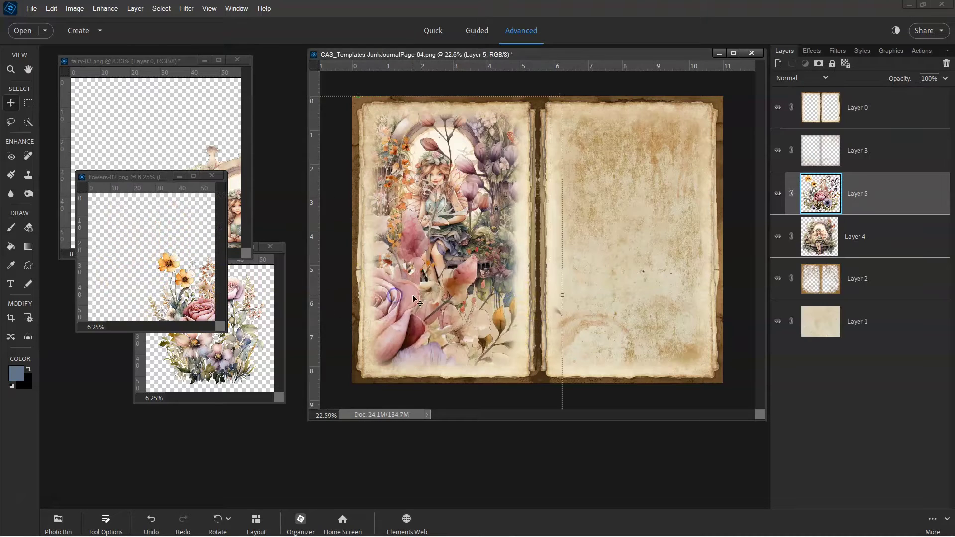
{"action": "left_click_drag", "start_coordinate": [603, 96], "coordinate": [435, 286]}
{"action": "left_click_drag", "start_coordinate": [383, 327], "coordinate": [547, 186]}
{"action": "left_click_drag", "start_coordinate": [593, 129], "coordinate": [467, 273]}
{"action": "left_click_drag", "start_coordinate": [432, 332], "coordinate": [430, 323]}
{"action": "double_click", "coordinate": [430, 323]}
Step: Place the flowers-03 image on the left journal page, scaled down into its lower right corner beside the first flowers
{"action": "left_click_drag", "start_coordinate": [267, 345], "coordinate": [523, 275]}
{"action": "left_click_drag", "start_coordinate": [596, 101], "coordinate": [422, 282]}
{"action": "left_click_drag", "start_coordinate": [376, 325], "coordinate": [529, 282]}
{"action": "left_click_drag", "start_coordinate": [572, 240], "coordinate": [493, 325]}
{"action": "left_click_drag", "start_coordinate": [463, 358], "coordinate": [521, 280]}
{"action": "left_click_drag", "start_coordinate": [551, 244], "coordinate": [506, 313]}
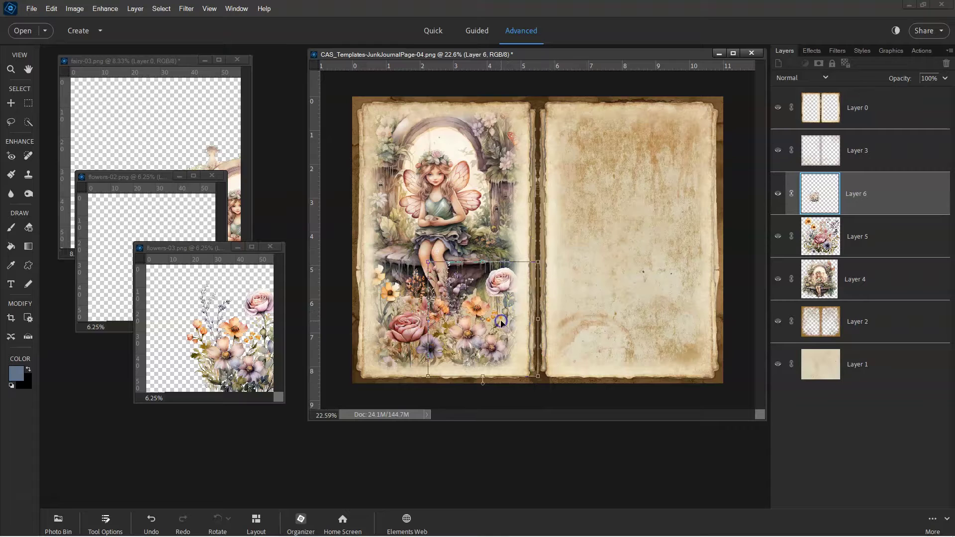
Step: Close the flowers-03, flowers-02 and fairy-03 source images
{"action": "left_click", "coordinate": [270, 247]}
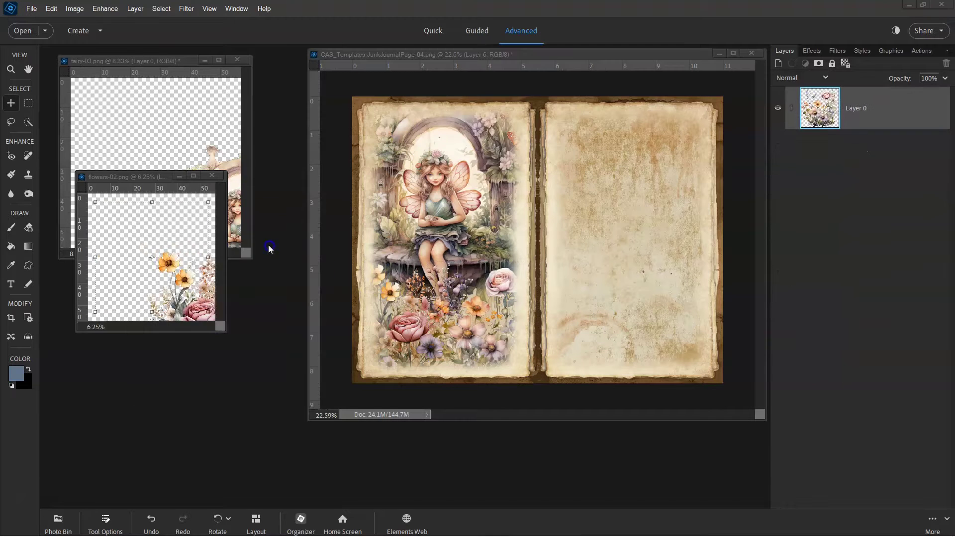
{"action": "left_click", "coordinate": [212, 176]}
{"action": "left_click", "coordinate": [237, 60]}
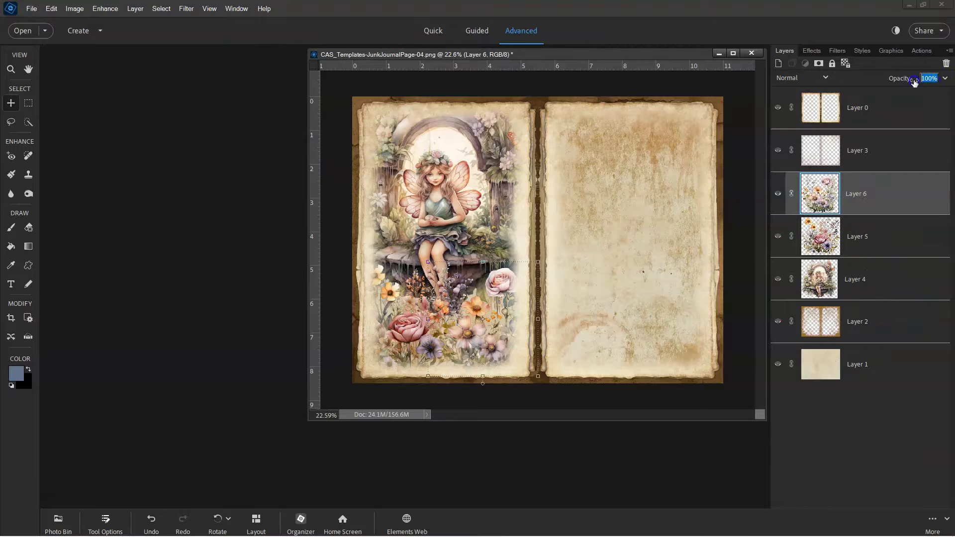
Step: Set the opacity of Layer 5, the flowers in the left page's lower left corner, to 80%
{"action": "left_click", "coordinate": [910, 235]}
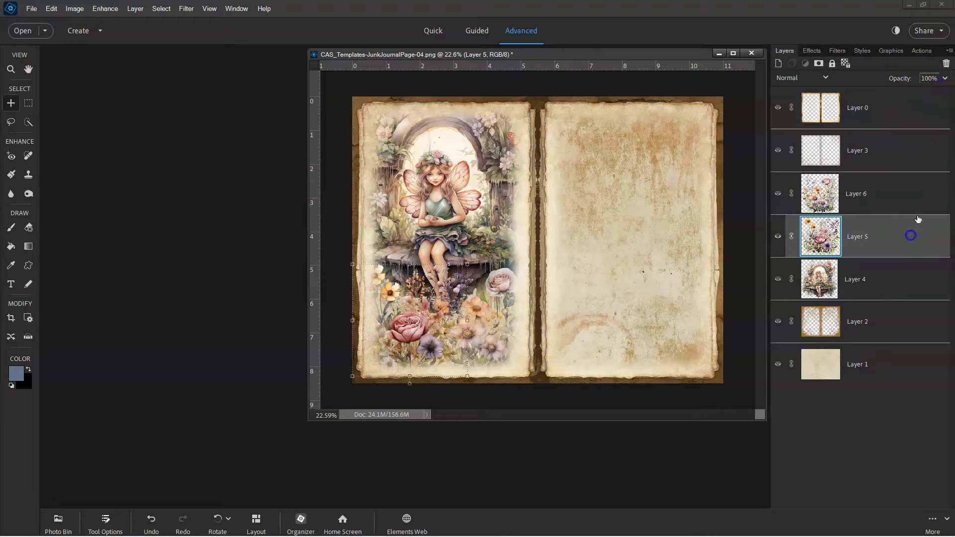
{"action": "left_click", "coordinate": [934, 78]}
{"action": "type", "text": "80"}
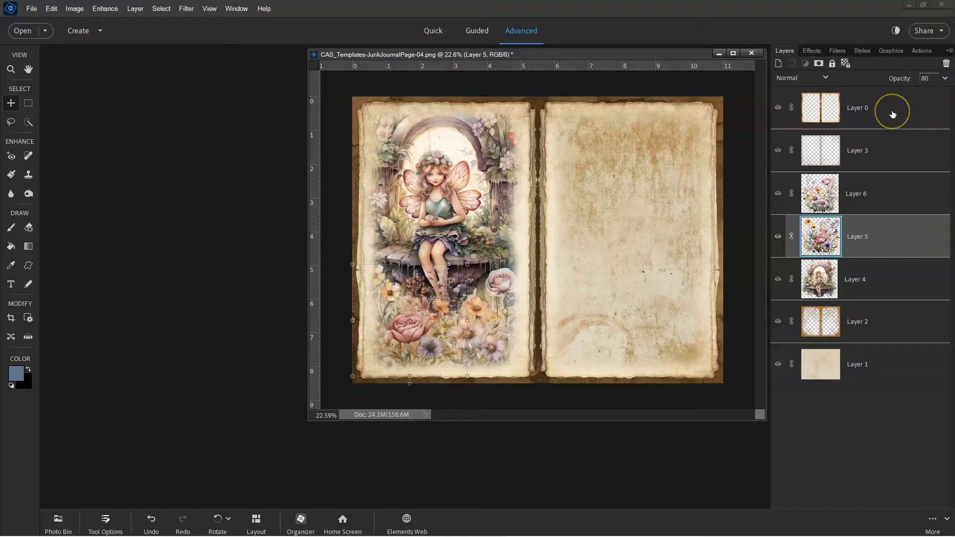
Step: Set the opacity of Layer 4, the fairy artwork, to 80%
{"action": "left_click", "coordinate": [890, 270]}
{"action": "left_click", "coordinate": [930, 78]}
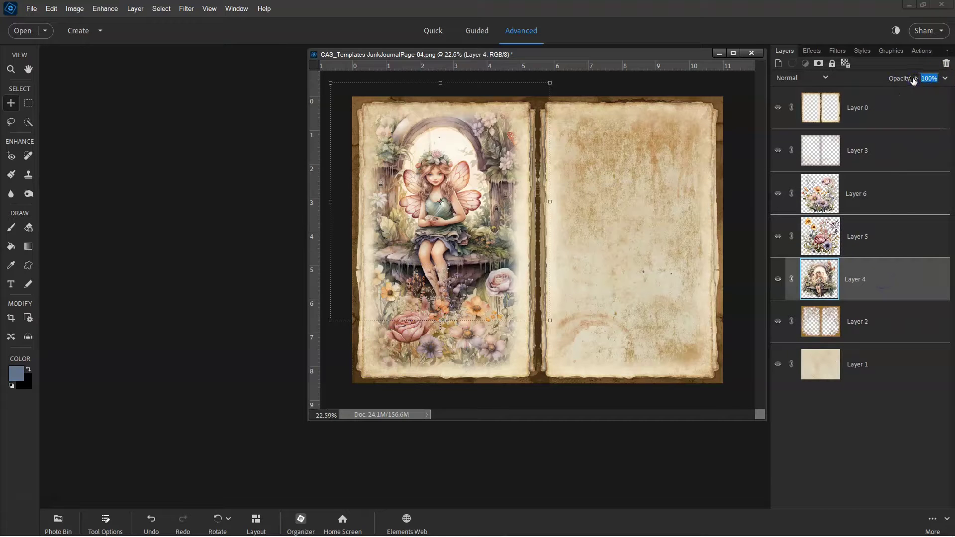
{"action": "type", "text": "80"}
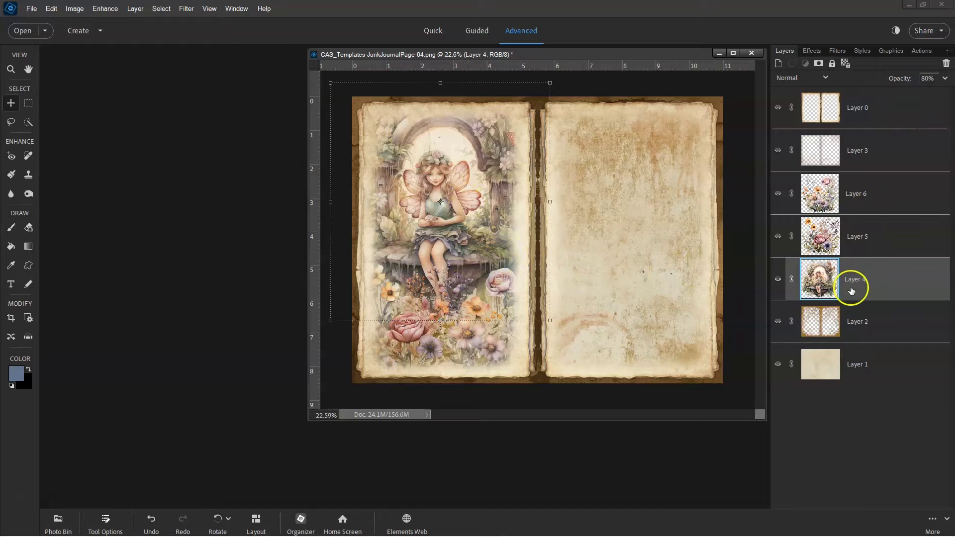
Step: Undo the separate opacity changes made to the fairy and flower layers
{"action": "key", "text": "ctrl+z"}
{"action": "key", "text": "ctrl+z"}
{"action": "key", "text": "ctrl+z"}
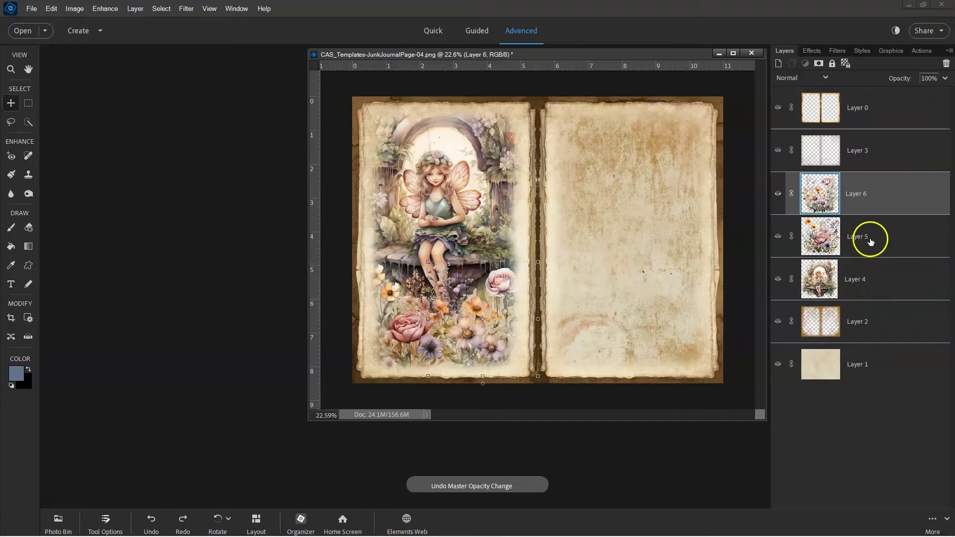
Step: Group Layers 4, 5 and 6, the fairy and flower artwork, and set the group's opacity to 80%
{"action": "left_click", "coordinate": [899, 285], "text": "shift"}
{"action": "key", "text": "ctrl+g"}
{"action": "left_click", "coordinate": [803, 178]}
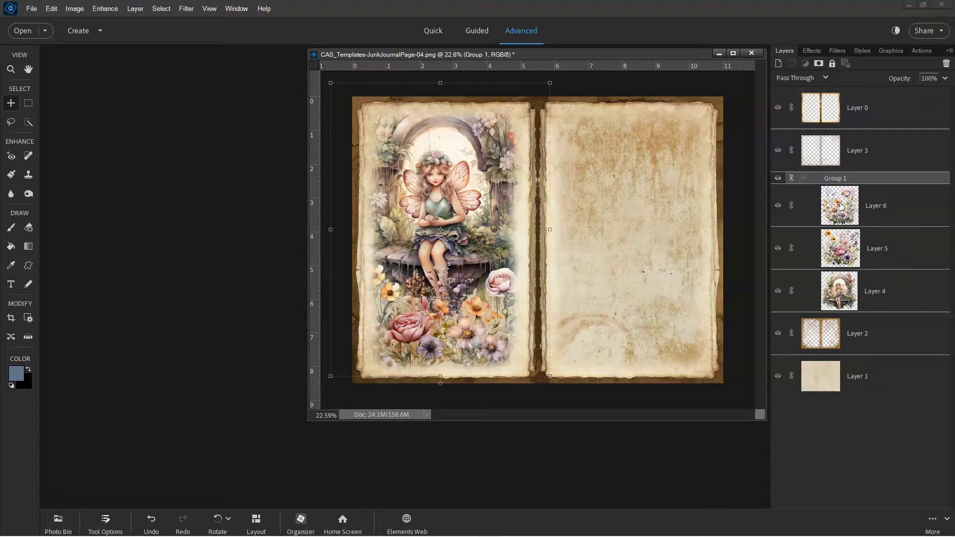
{"action": "type", "text": "80"}
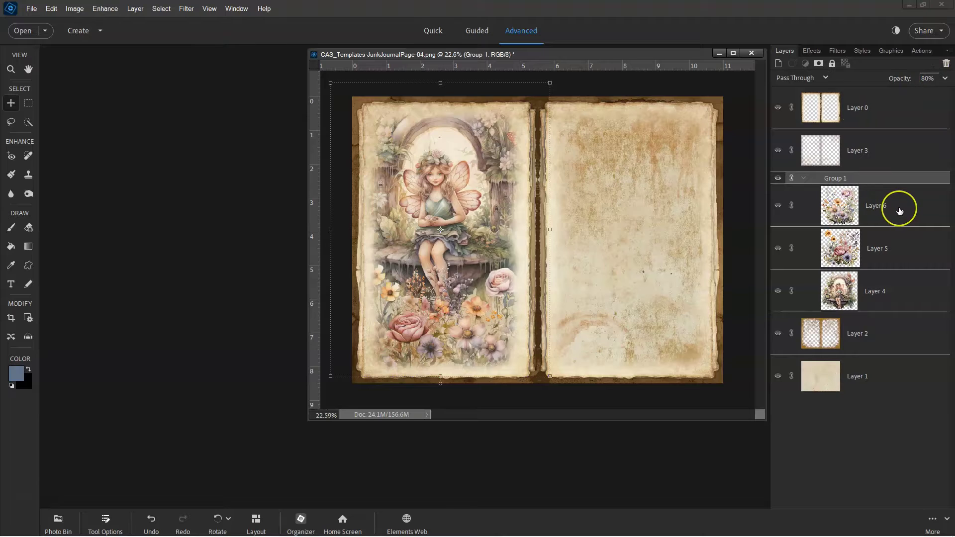
Step: Place the mushrooms-03 image inside the group, scaled down over the lower part of the right journal page
{"action": "scroll", "coordinate": [682, 257], "scroll_direction": "up", "scroll_amount": 1}
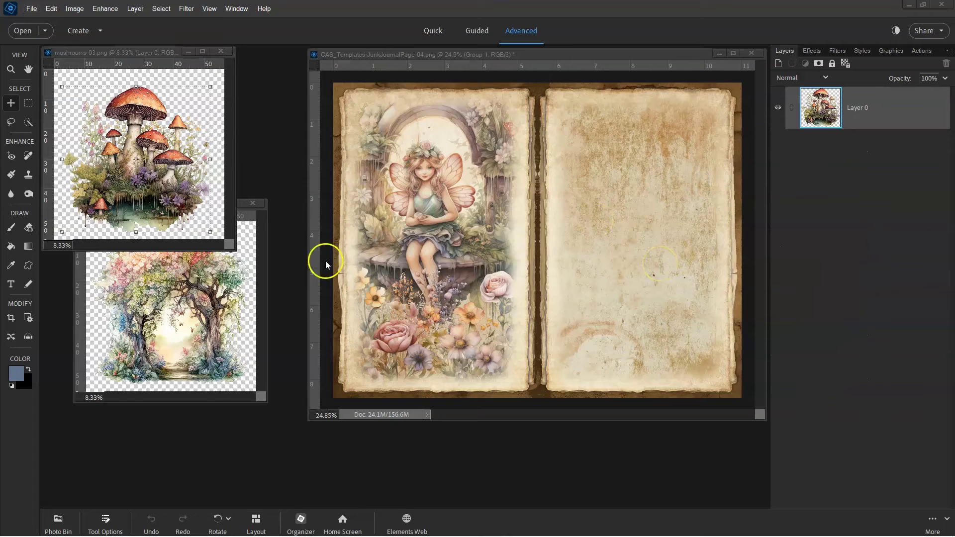
{"action": "left_click", "coordinate": [164, 198]}
{"action": "left_click_drag", "start_coordinate": [156, 176], "coordinate": [580, 245]}
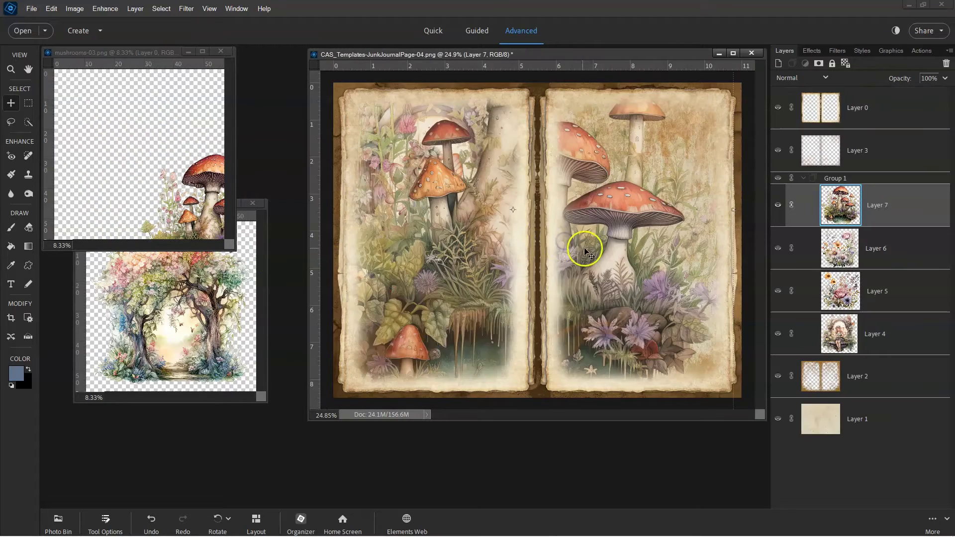
{"action": "scroll", "coordinate": [512, 228], "scroll_direction": "down", "scroll_amount": 2}
{"action": "left_click_drag", "start_coordinate": [356, 394], "coordinate": [565, 256]}
{"action": "left_click_drag", "start_coordinate": [596, 197], "coordinate": [592, 340]}
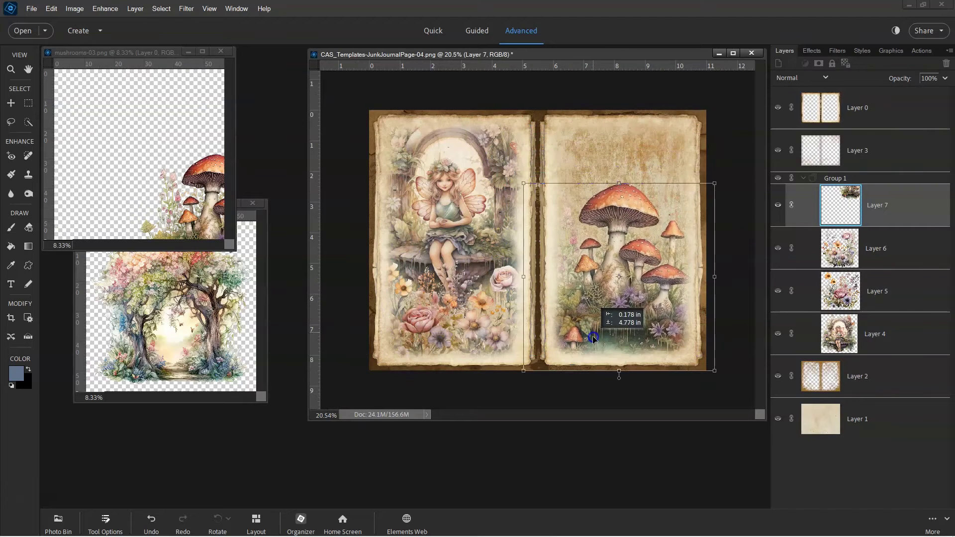
{"action": "left_click", "coordinate": [679, 379]}
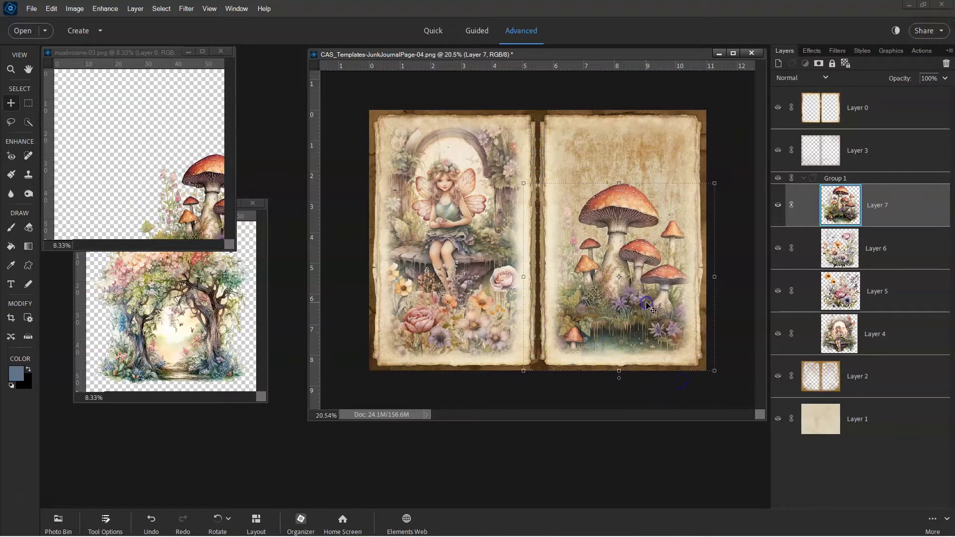
Step: Enlarge the mushroom artwork slightly and reposition it on the right journal page
{"action": "scroll", "coordinate": [649, 306], "scroll_direction": "up", "scroll_amount": 2}
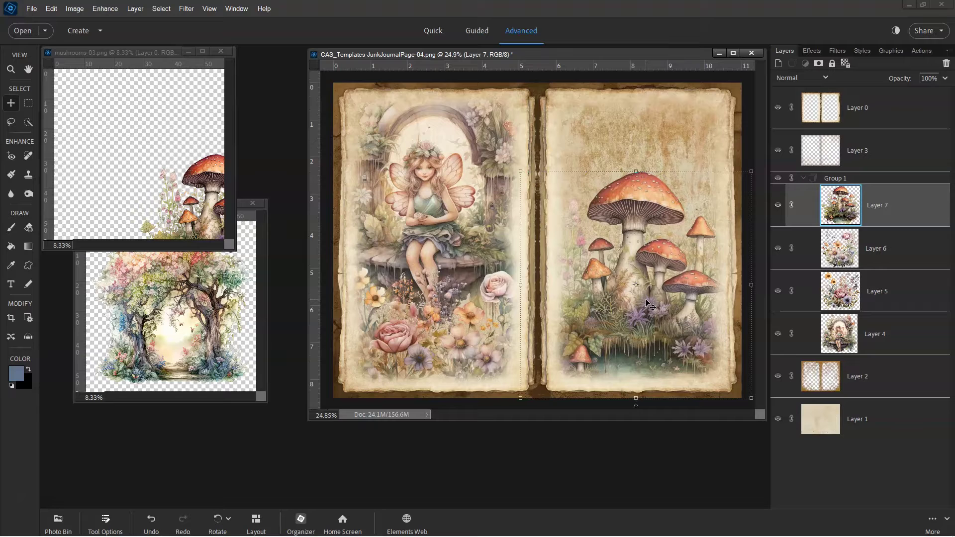
{"action": "left_click_drag", "start_coordinate": [645, 282], "coordinate": [641, 290]}
{"action": "scroll", "coordinate": [746, 185], "scroll_direction": "down", "scroll_amount": 1}
{"action": "left_click_drag", "start_coordinate": [727, 184], "coordinate": [742, 170]}
{"action": "left_click", "coordinate": [706, 396]}
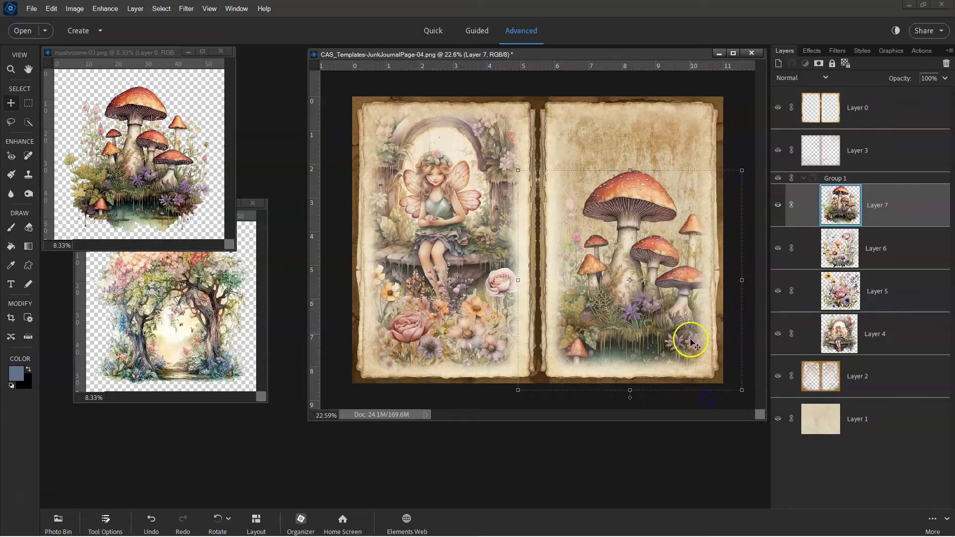
Step: Place the tree image on the right journal page and move its layer beneath the mushrooms as a backdrop
{"action": "scroll", "coordinate": [662, 318], "scroll_direction": "up", "scroll_amount": 1}
{"action": "left_click_drag", "start_coordinate": [194, 315], "coordinate": [612, 254]}
{"action": "left_click_drag", "start_coordinate": [613, 239], "coordinate": [654, 222]}
{"action": "left_click_drag", "start_coordinate": [789, 223], "coordinate": [795, 270]}
{"action": "scroll", "coordinate": [691, 216], "scroll_direction": "down", "scroll_amount": 1}
{"action": "left_click_drag", "start_coordinate": [669, 181], "coordinate": [652, 165]}
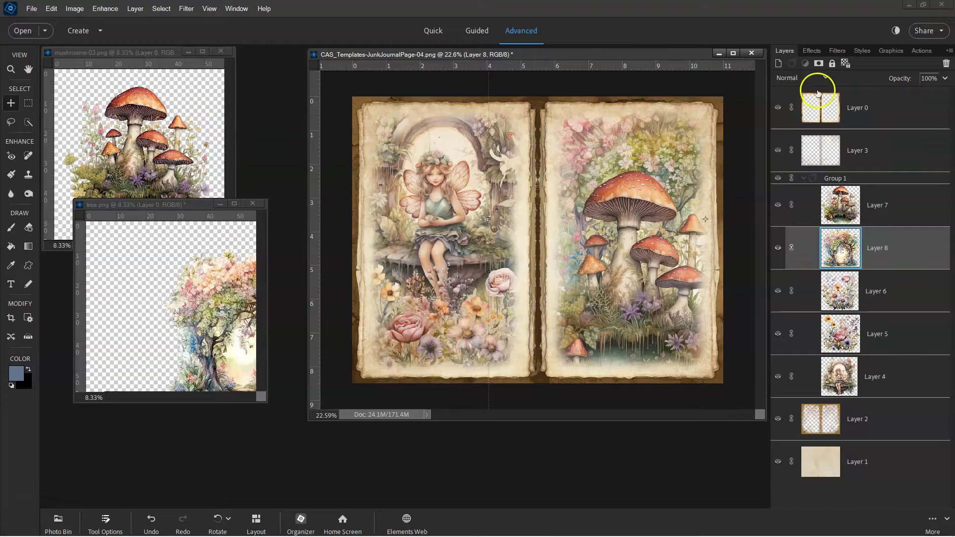
Step: Add a layer mask to Layer 8, the tree, with black as the foreground color for hiding its overlap on the left page
{"action": "left_click", "coordinate": [818, 63]}
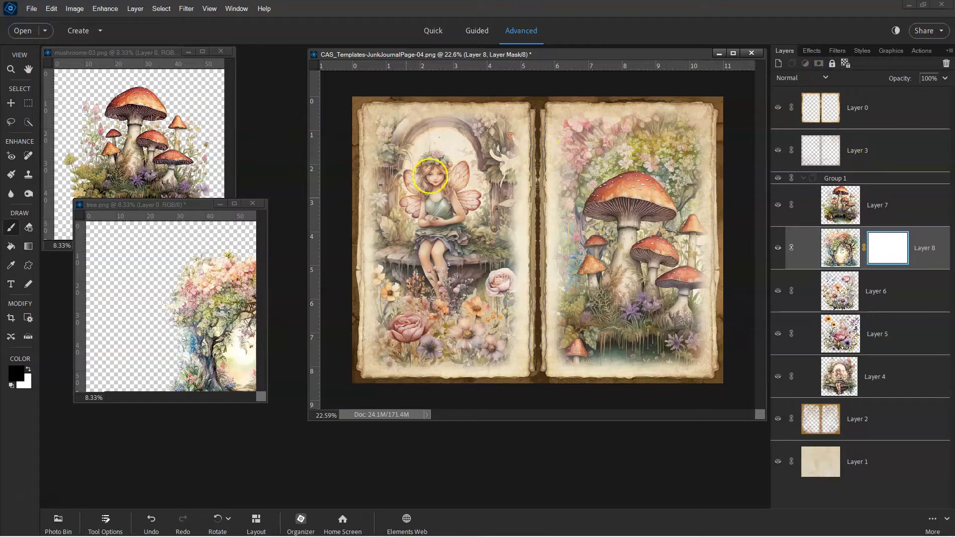
{"action": "left_click", "coordinate": [16, 373]}
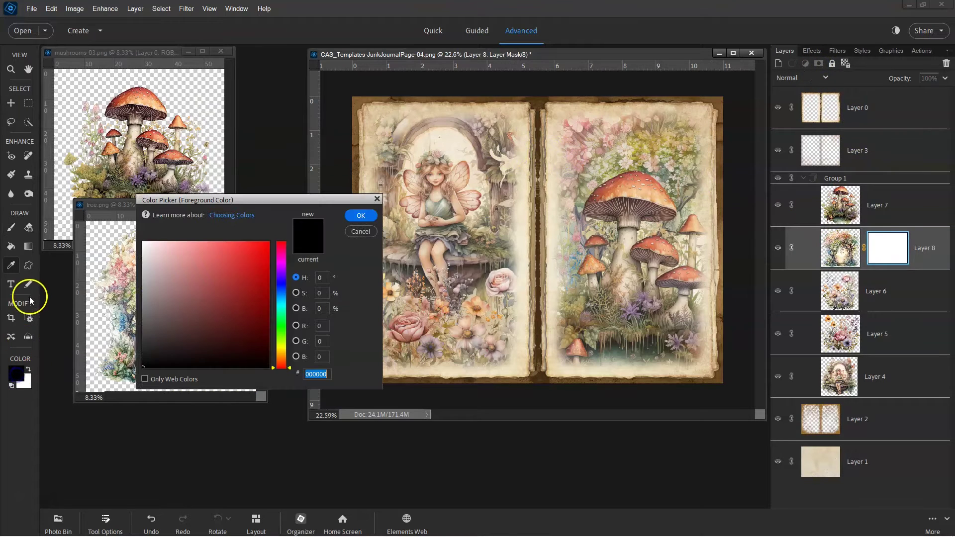
{"action": "left_click", "coordinate": [360, 215]}
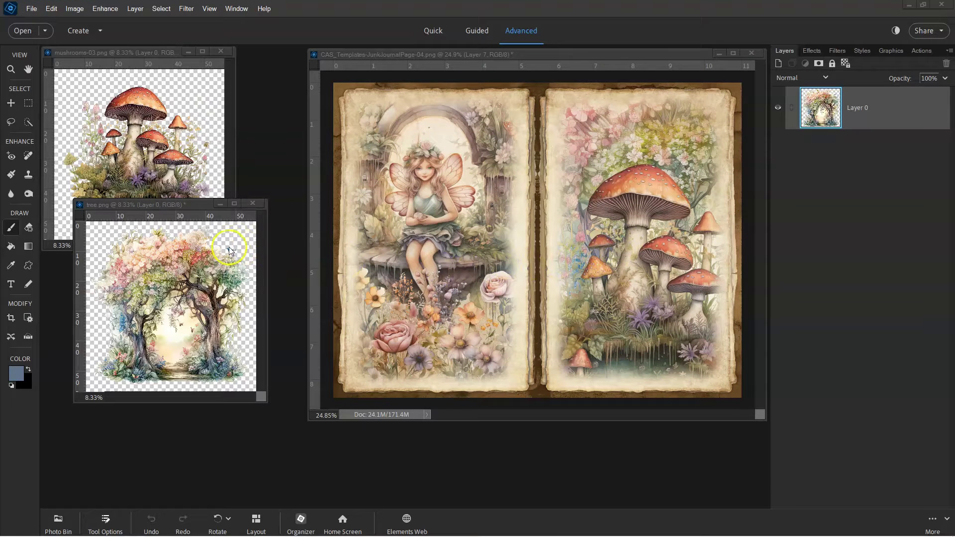
Step: Close the tree and mushrooms-03 source images
{"action": "left_click", "coordinate": [254, 202]}
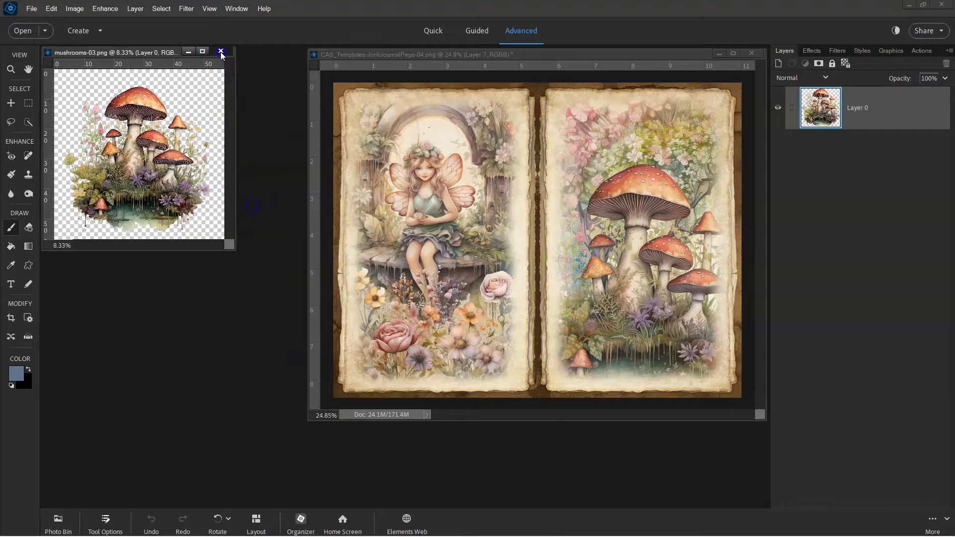
{"action": "left_click", "coordinate": [221, 51]}
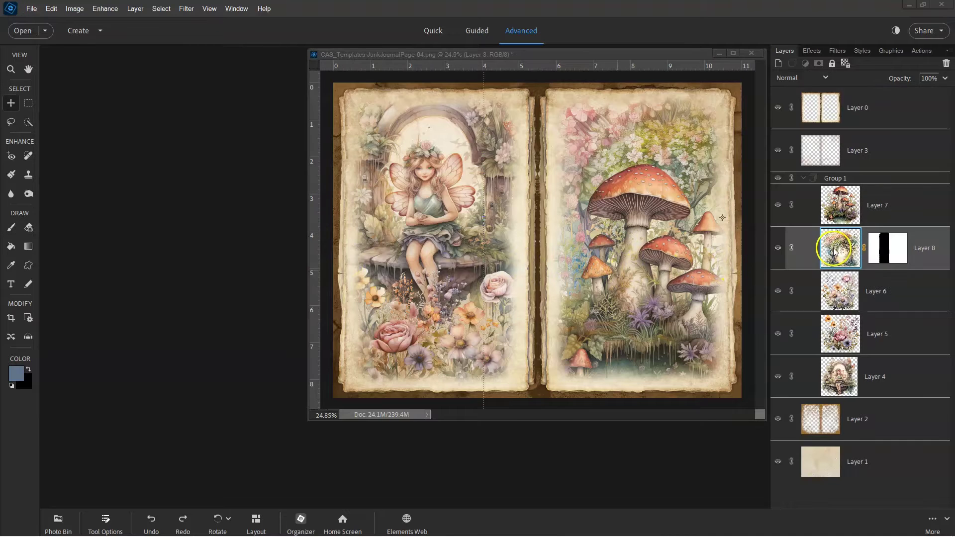
Step: Unlink Layer 8 from its mask, then enlarge and shift the tree artwork behind the mushrooms on the right page
{"action": "left_click", "coordinate": [834, 251]}
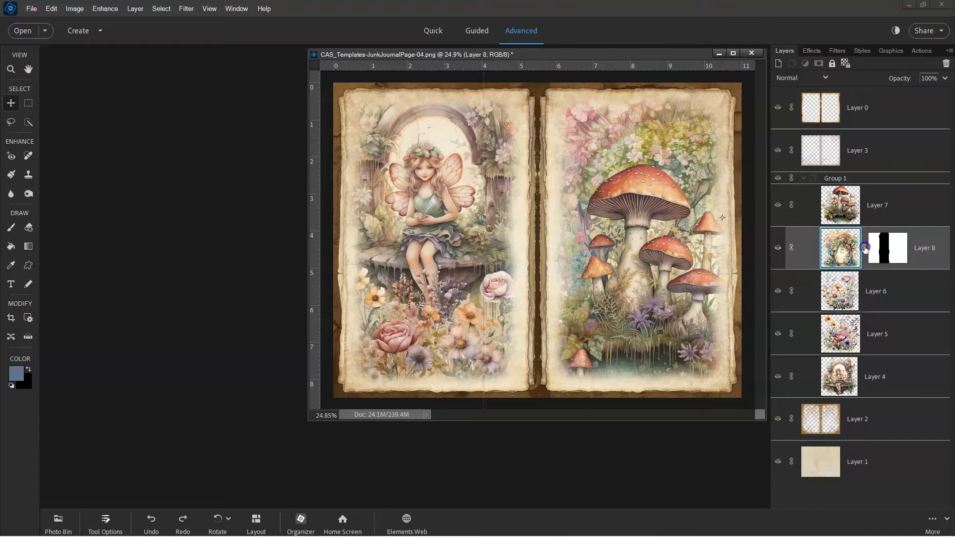
{"action": "left_click", "coordinate": [865, 248]}
{"action": "scroll", "coordinate": [670, 272], "scroll_direction": "down", "scroll_amount": 3}
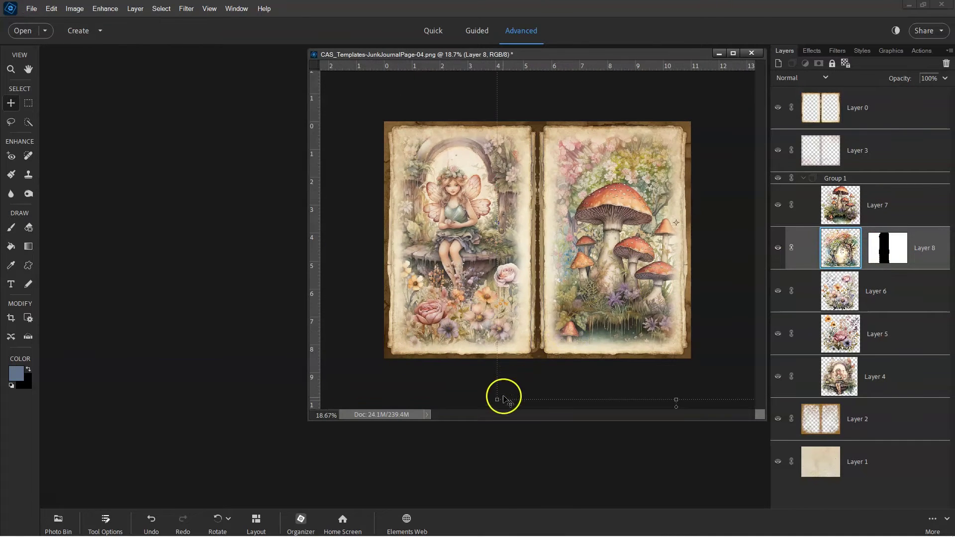
{"action": "left_click_drag", "start_coordinate": [496, 400], "coordinate": [464, 419]}
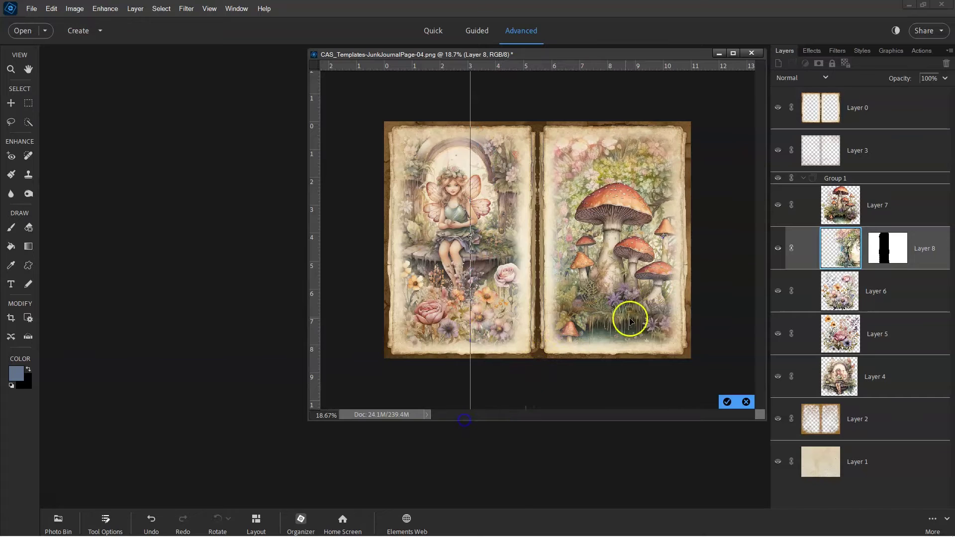
{"action": "left_click_drag", "start_coordinate": [630, 321], "coordinate": [648, 255]}
{"action": "left_click", "coordinate": [728, 402]}
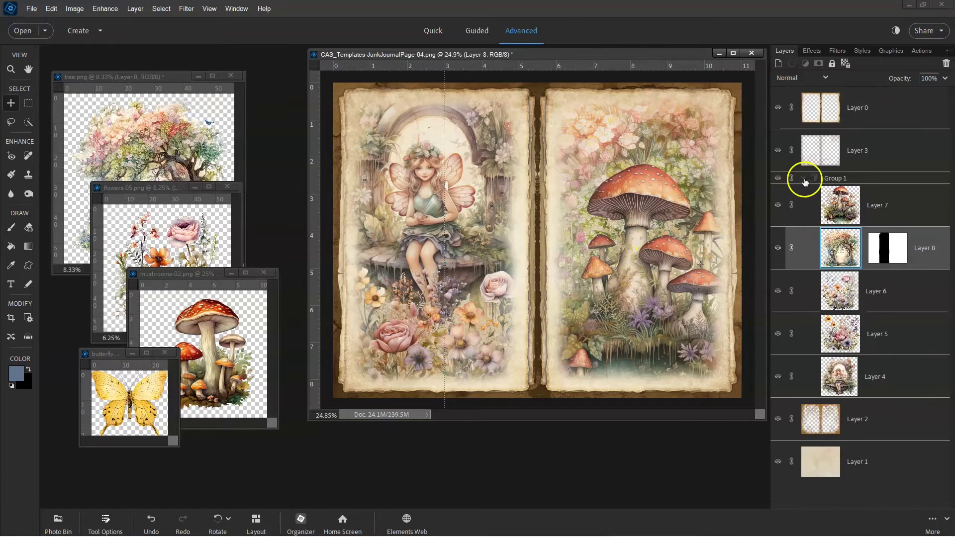
Step: Collapse and hide Group 1, and place the tree image over the emptied journal spread
{"action": "left_click", "coordinate": [803, 179]}
{"action": "left_click", "coordinate": [777, 178]}
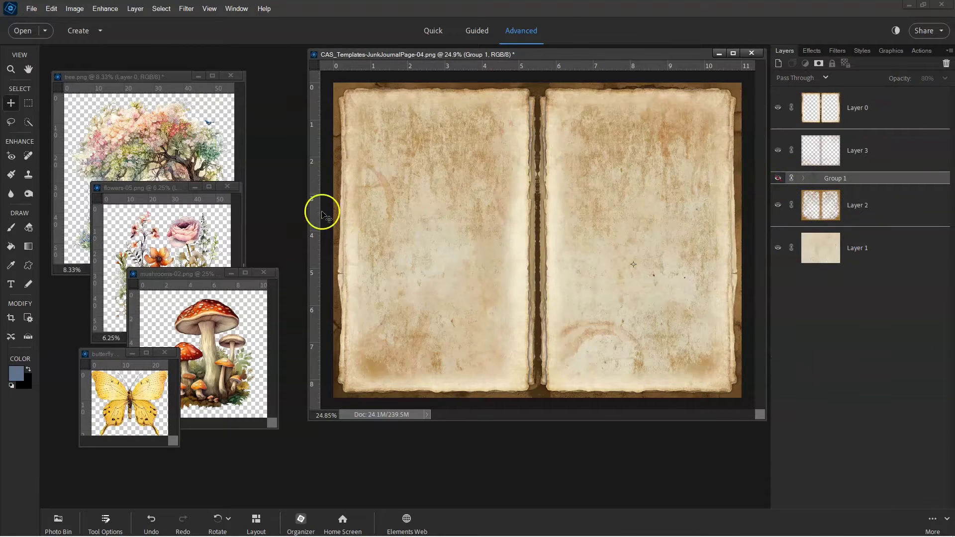
{"action": "left_click", "coordinate": [186, 177]}
{"action": "left_click_drag", "start_coordinate": [179, 163], "coordinate": [546, 226]}
{"action": "scroll", "coordinate": [553, 230], "scroll_direction": "down", "scroll_amount": 3}
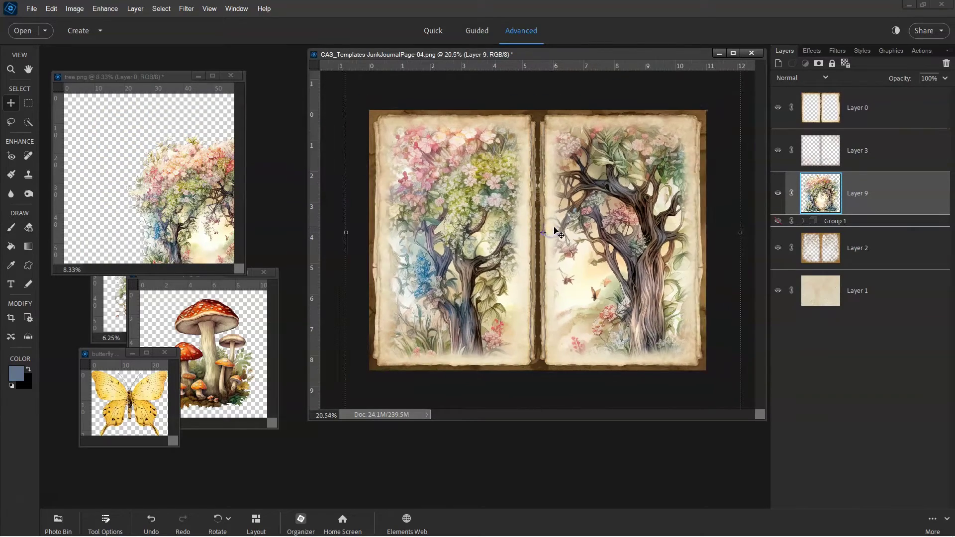
Step: Scale down the tree artwork and position it so one trunk and its blossoms fill the left journal page
{"action": "left_click_drag", "start_coordinate": [628, 323], "coordinate": [620, 264]}
{"action": "left_click_drag", "start_coordinate": [715, 353], "coordinate": [644, 279]}
{"action": "left_click_drag", "start_coordinate": [609, 251], "coordinate": [609, 330]}
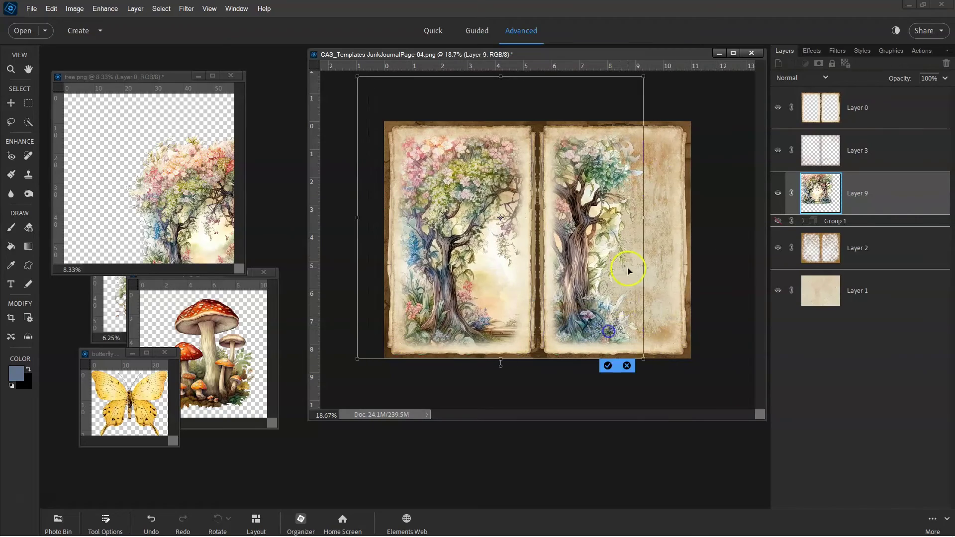
{"action": "left_click_drag", "start_coordinate": [642, 363], "coordinate": [666, 386]}
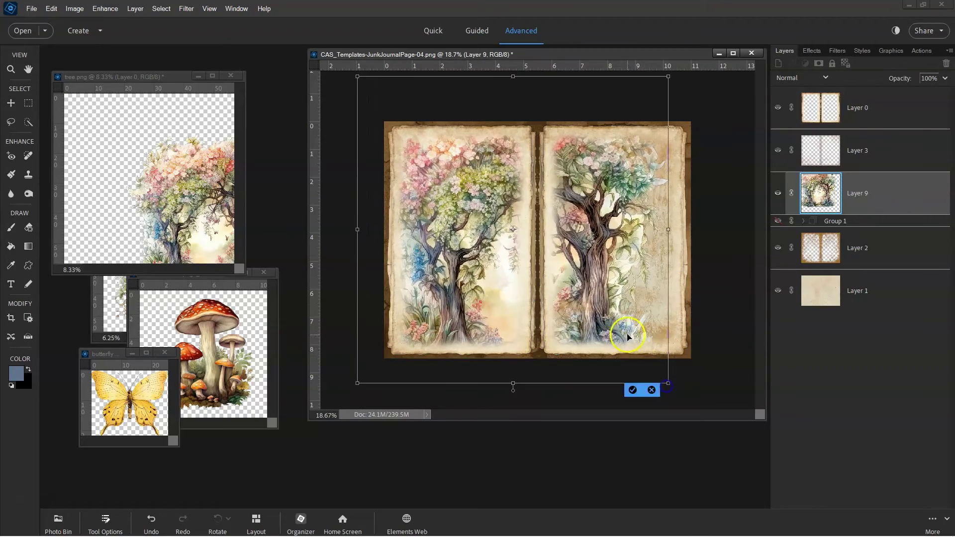
{"action": "left_click_drag", "start_coordinate": [627, 341], "coordinate": [621, 312]}
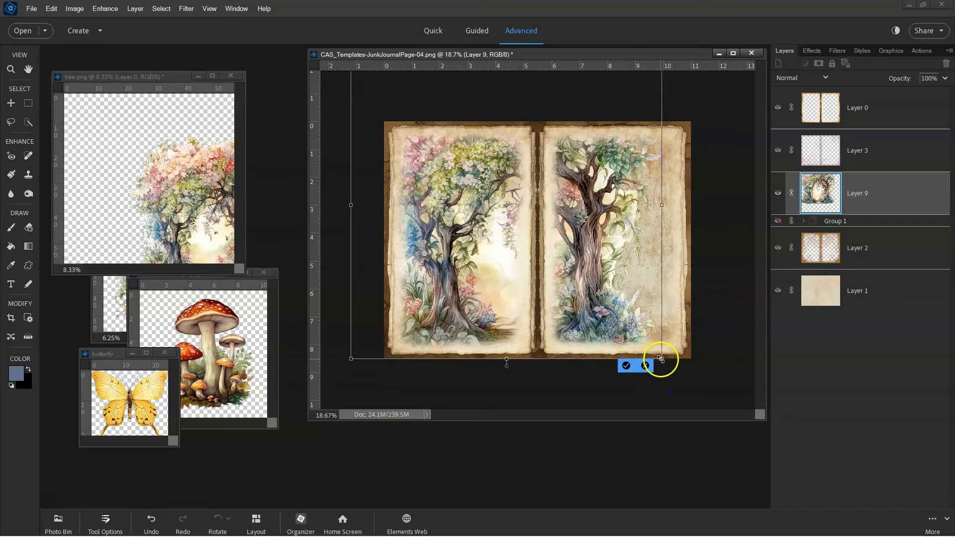
{"action": "left_click_drag", "start_coordinate": [661, 359], "coordinate": [623, 334]}
{"action": "left_click_drag", "start_coordinate": [579, 301], "coordinate": [589, 331]}
{"action": "key", "text": "ctrl+equal"}
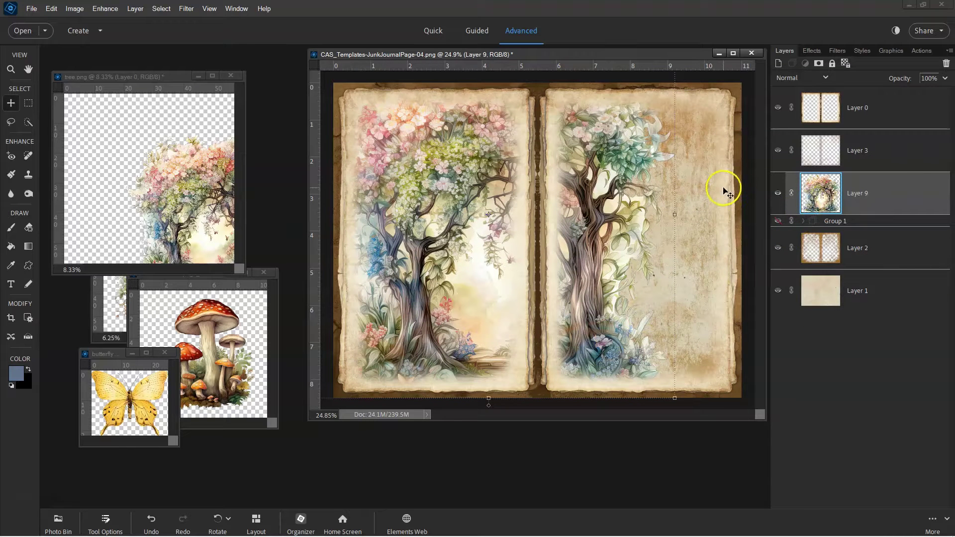
Step: Add a layer mask to Layer 9 and paint it black over the right page to hide the tree there
{"action": "left_click", "coordinate": [819, 66]}
{"action": "key", "text": "b"}
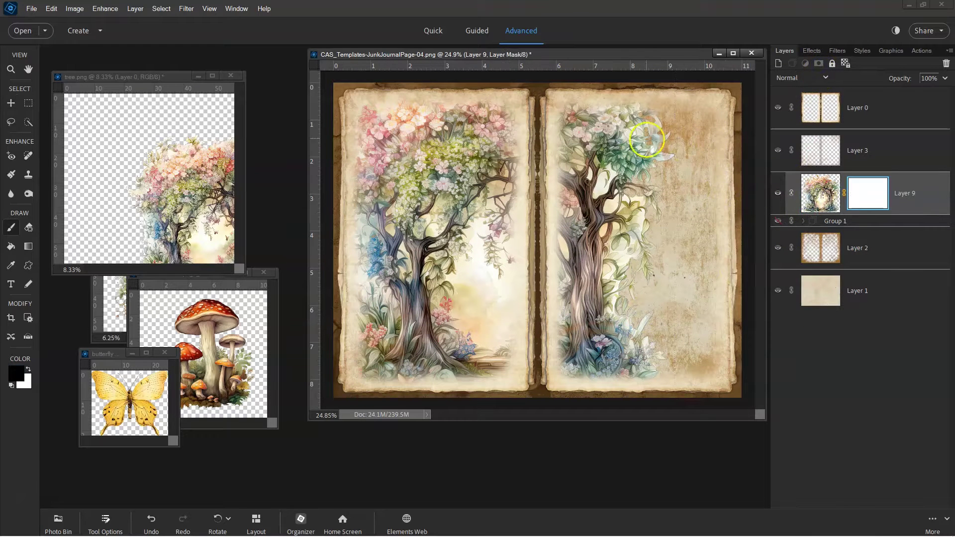
{"action": "left_click_drag", "start_coordinate": [578, 114], "coordinate": [560, 405]}
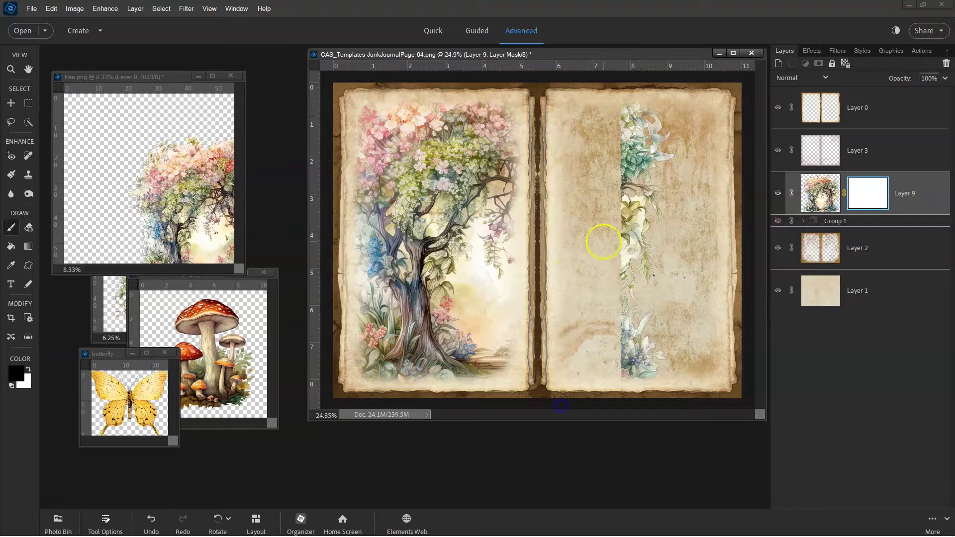
{"action": "left_click_drag", "start_coordinate": [640, 118], "coordinate": [640, 387]}
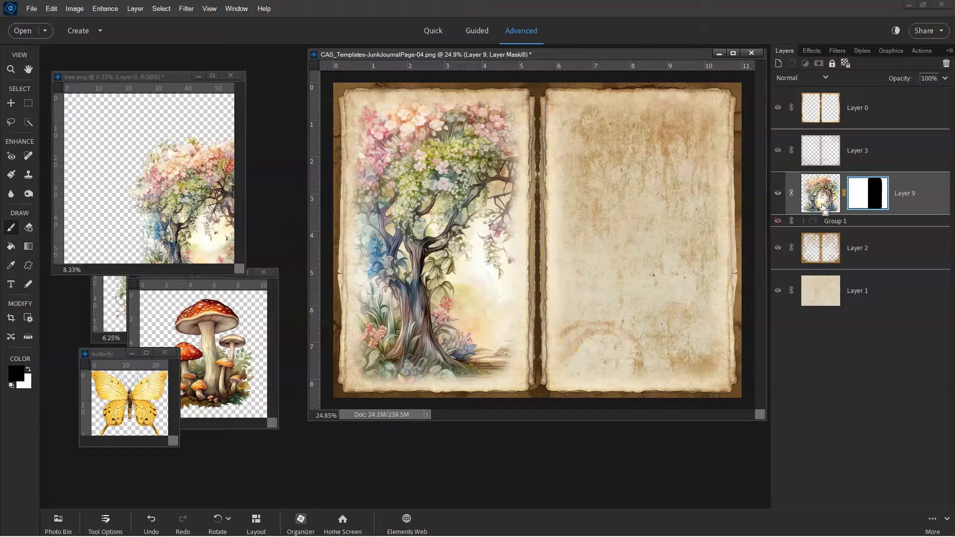
Step: Put the masked tree layer into a new group and set the group's opacity to 80%
{"action": "key", "text": "ctrl+g"}
{"action": "left_click", "coordinate": [834, 182]}
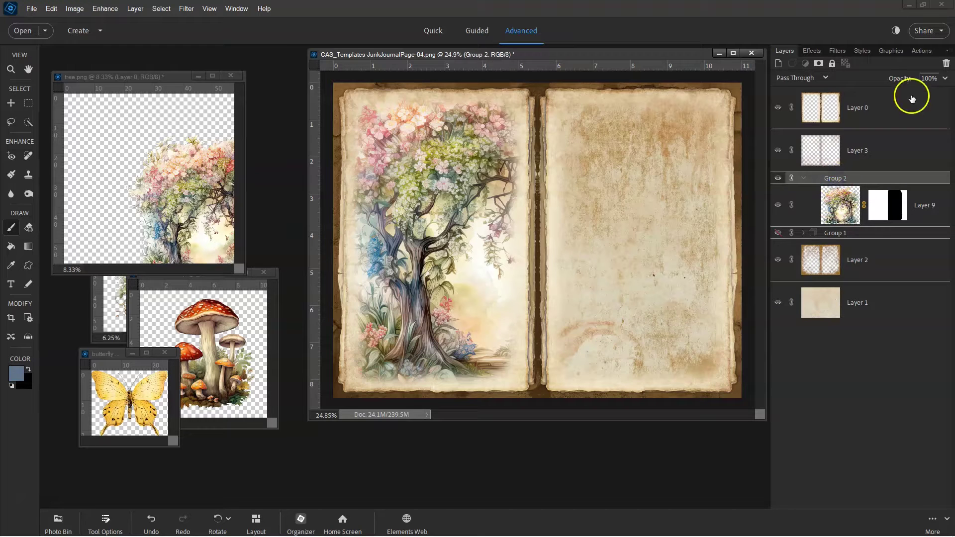
{"action": "type", "text": "80"}
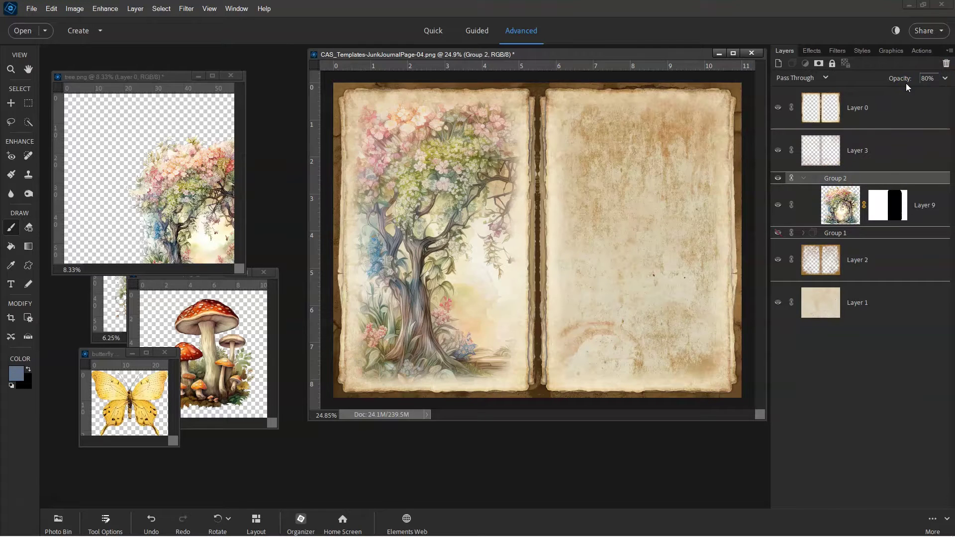
Step: Place the flowers-05 artwork above the tree in Group 2, scale it down and position it in the left page's lower right corner
{"action": "left_click", "coordinate": [843, 214]}
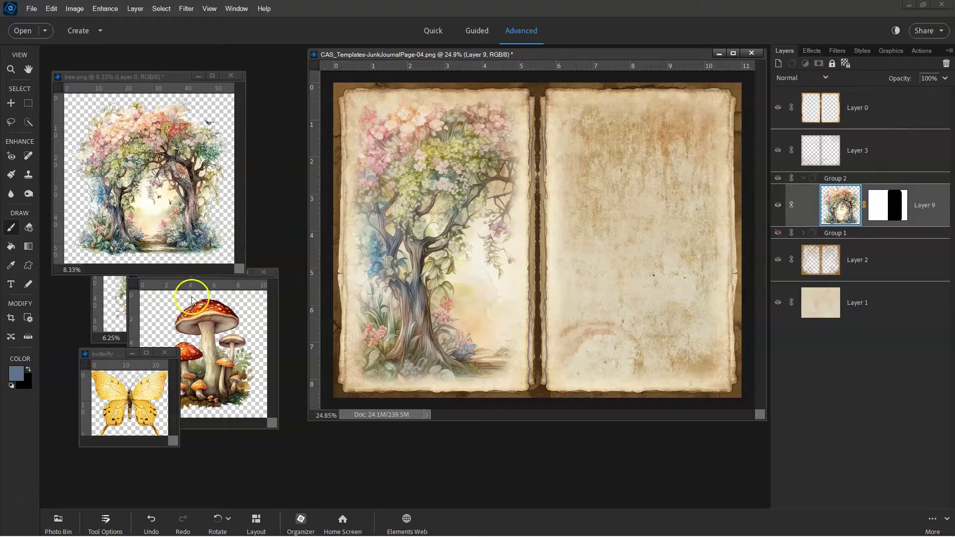
{"action": "left_click", "coordinate": [119, 305]}
{"action": "key", "text": "v"}
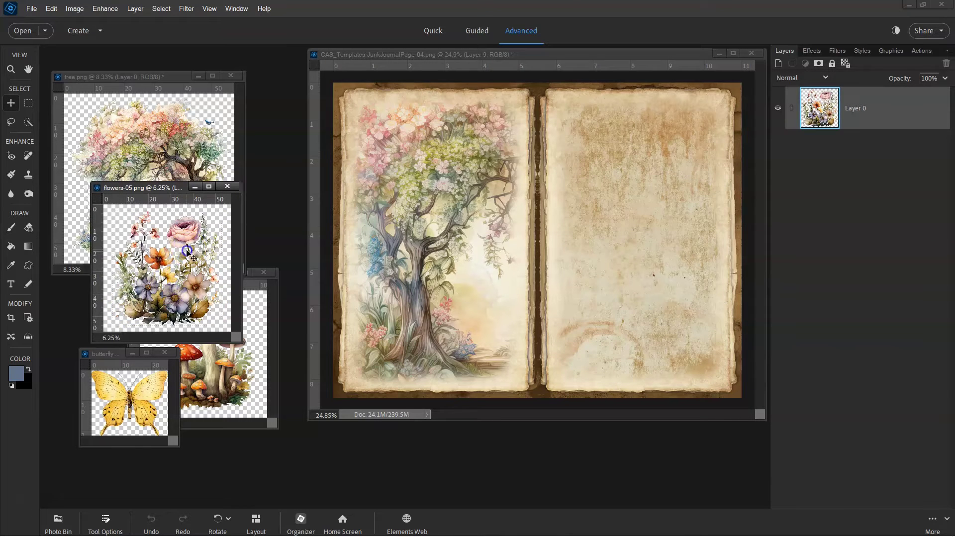
{"action": "left_click_drag", "start_coordinate": [186, 253], "coordinate": [550, 251]}
{"action": "left_click", "coordinate": [676, 123]}
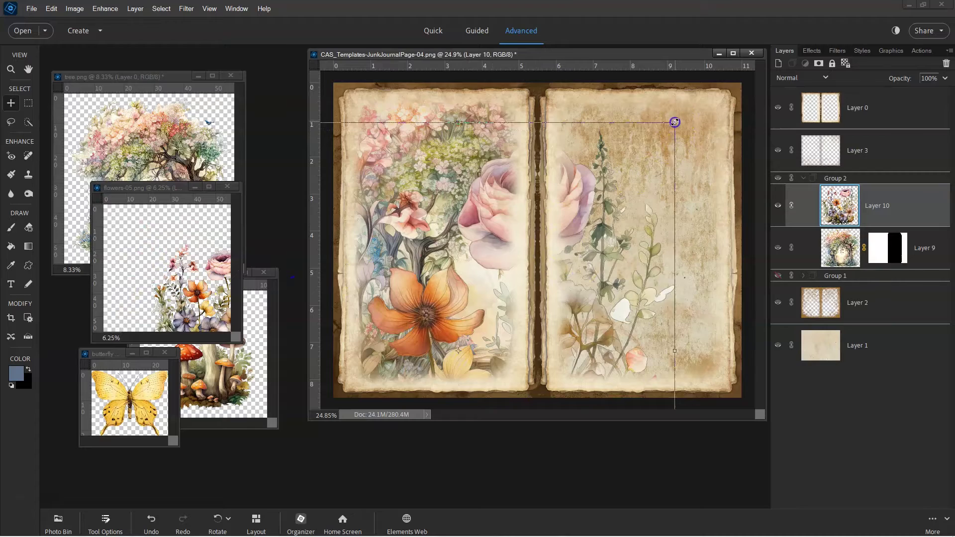
{"action": "left_click_drag", "start_coordinate": [674, 121], "coordinate": [517, 307]}
{"action": "left_click_drag", "start_coordinate": [471, 349], "coordinate": [496, 318]}
{"action": "left_click_drag", "start_coordinate": [531, 266], "coordinate": [504, 295]}
{"action": "left_click_drag", "start_coordinate": [478, 327], "coordinate": [497, 325]}
{"action": "left_click", "coordinate": [485, 403]}
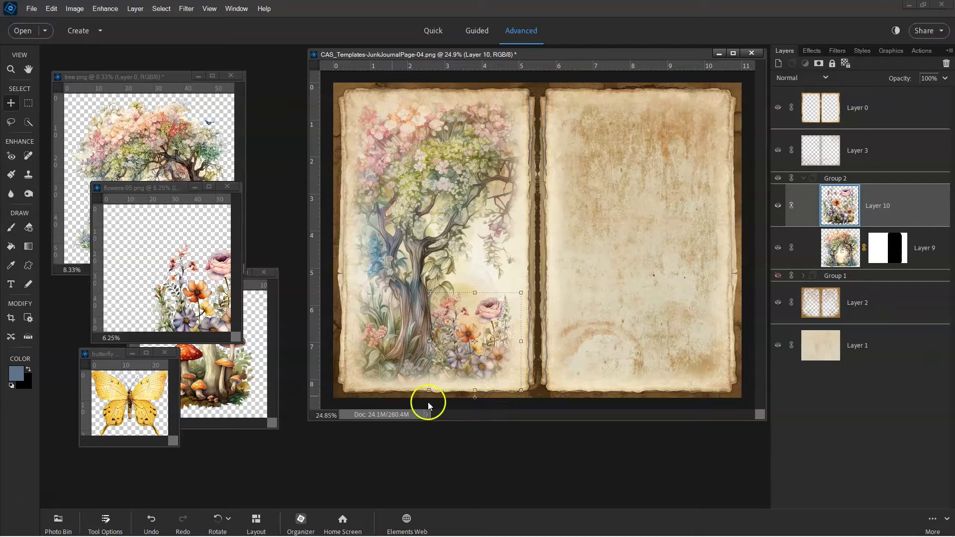
Step: Place the mushrooms-02 artwork on the spread and scale it down at the lower left corner of the left page
{"action": "left_click", "coordinate": [234, 358]}
{"action": "left_click_drag", "start_coordinate": [234, 358], "coordinate": [537, 212]}
{"action": "left_click_drag", "start_coordinate": [475, 234], "coordinate": [403, 318]}
{"action": "left_click_drag", "start_coordinate": [444, 279], "coordinate": [427, 299]}
{"action": "left_click_drag", "start_coordinate": [400, 329], "coordinate": [406, 329]}
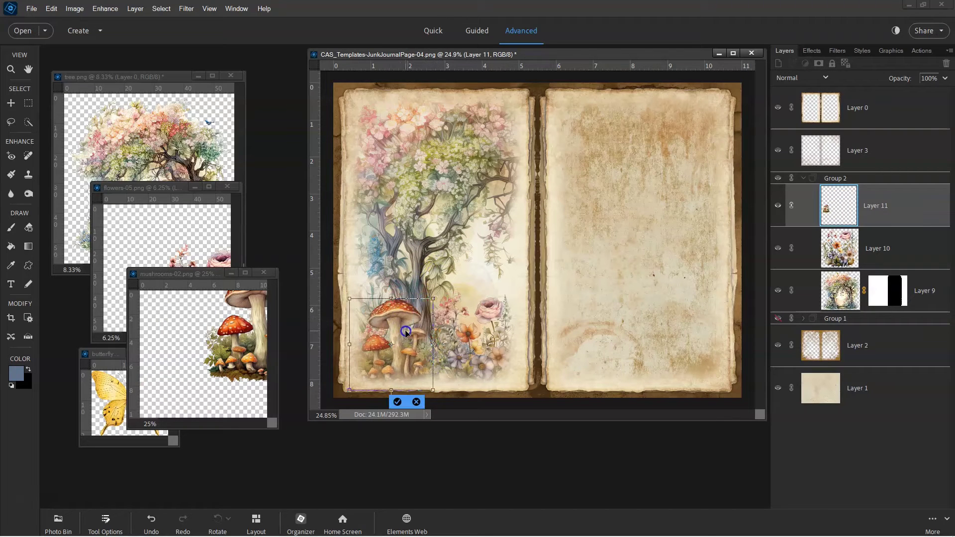
Step: Enlarge the flowers on the left page slightly so they reach the mushrooms
{"action": "left_click", "coordinate": [505, 331]}
{"action": "left_click_drag", "start_coordinate": [429, 295], "coordinate": [416, 281]}
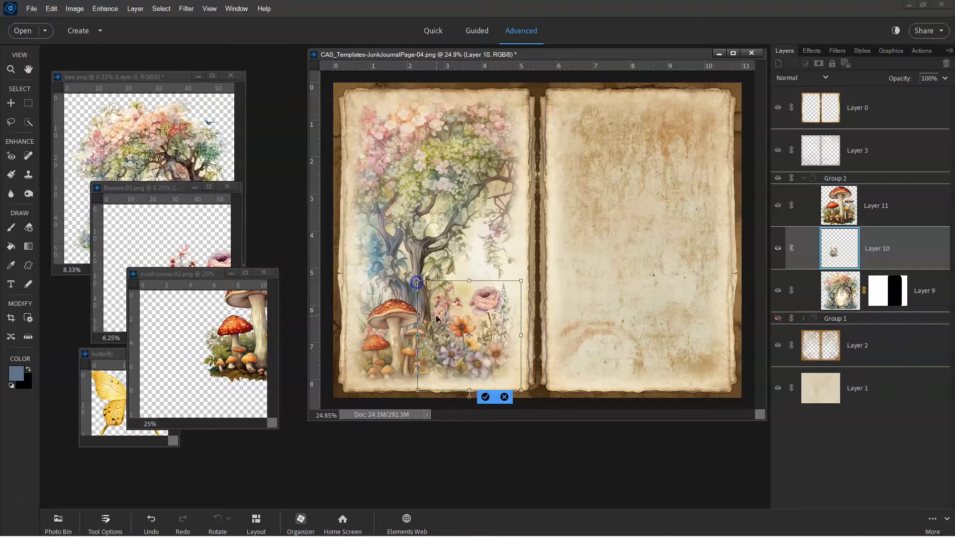
{"action": "left_click", "coordinate": [485, 397]}
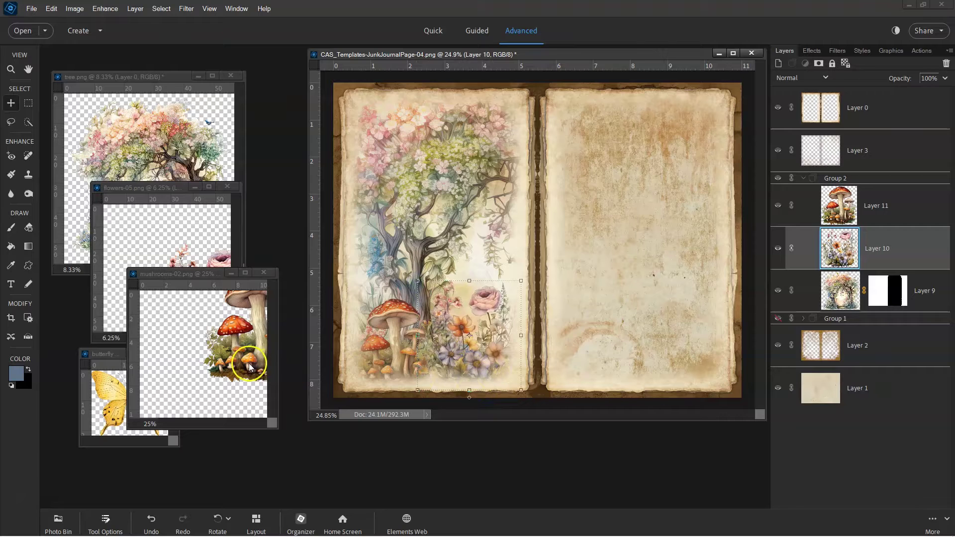
Step: Place the butterfly artwork on the spread and shrink it to fit above the flowers on the left page
{"action": "left_click", "coordinate": [111, 397]}
{"action": "left_click_drag", "start_coordinate": [248, 363], "coordinate": [577, 202]}
{"action": "left_click_drag", "start_coordinate": [604, 159], "coordinate": [478, 253]}
{"action": "key", "text": "Return"}
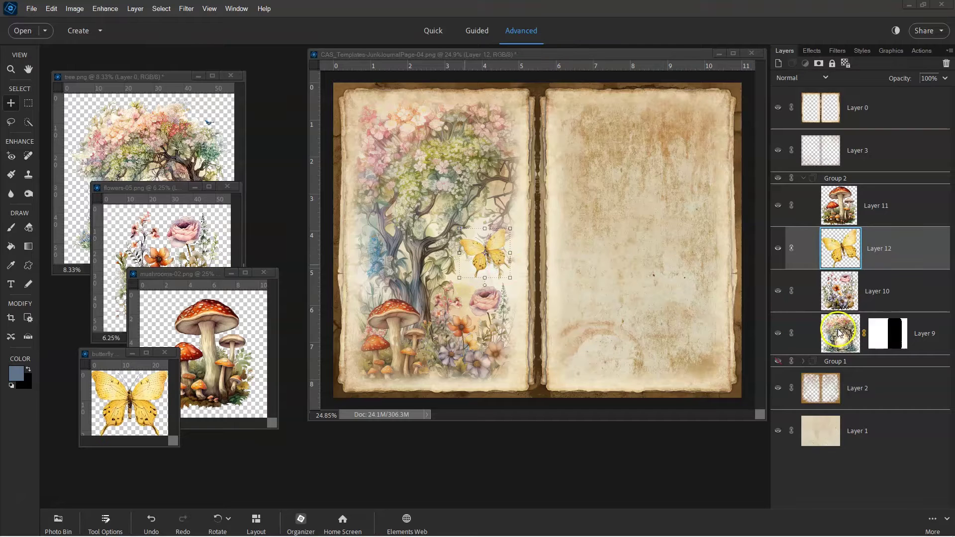
Step: Enlarge the Layer 9 tree and reposition it so its trunk and overhanging branches frame the left page
{"action": "left_click", "coordinate": [838, 333]}
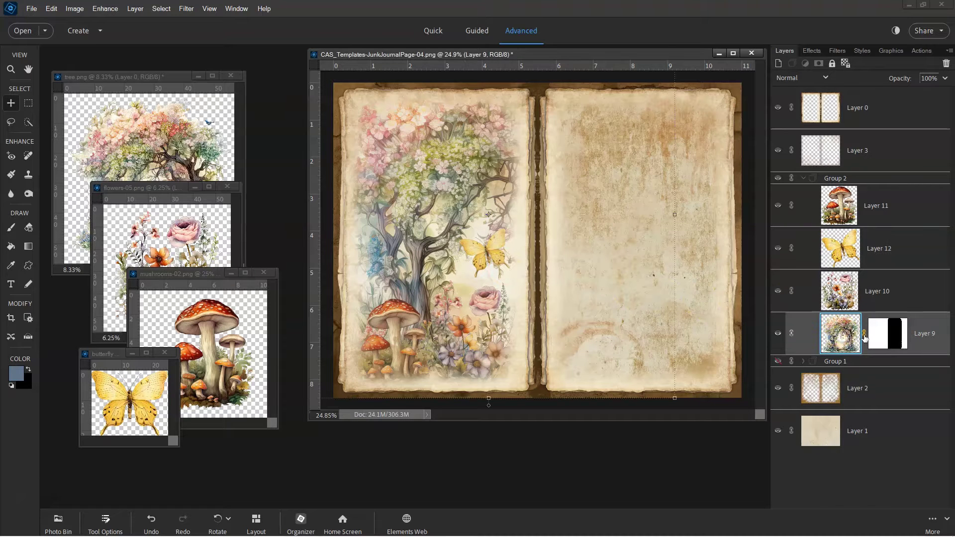
{"action": "scroll", "coordinate": [442, 258], "scroll_direction": "down", "scroll_amount": 2}
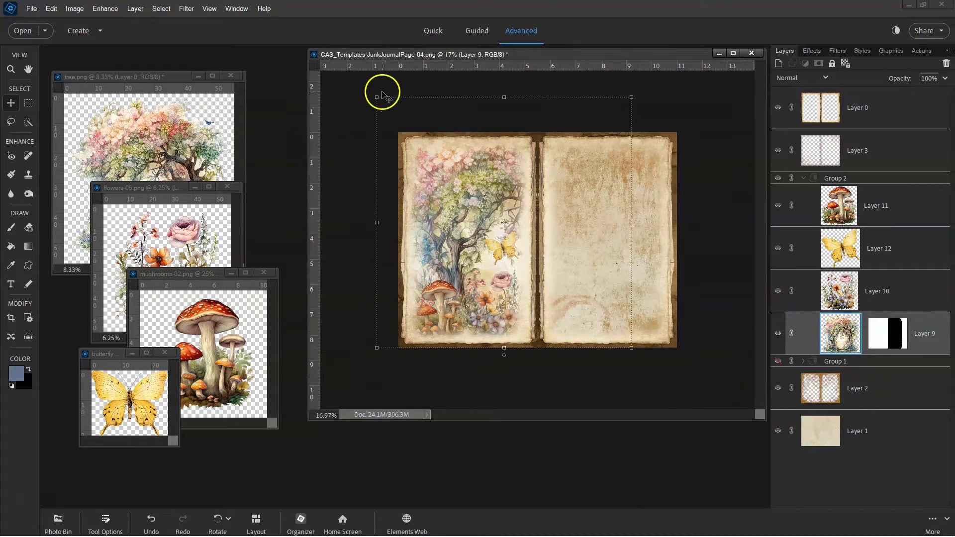
{"action": "left_click_drag", "start_coordinate": [383, 95], "coordinate": [348, 70]}
{"action": "mouse_move", "coordinate": [442, 196]}
{"action": "left_mouse_down"}
{"action": "mouse_move", "coordinate": [445, 186]}
{"action": "mouse_move", "coordinate": [451, 198]}
{"action": "left_mouse_up"}
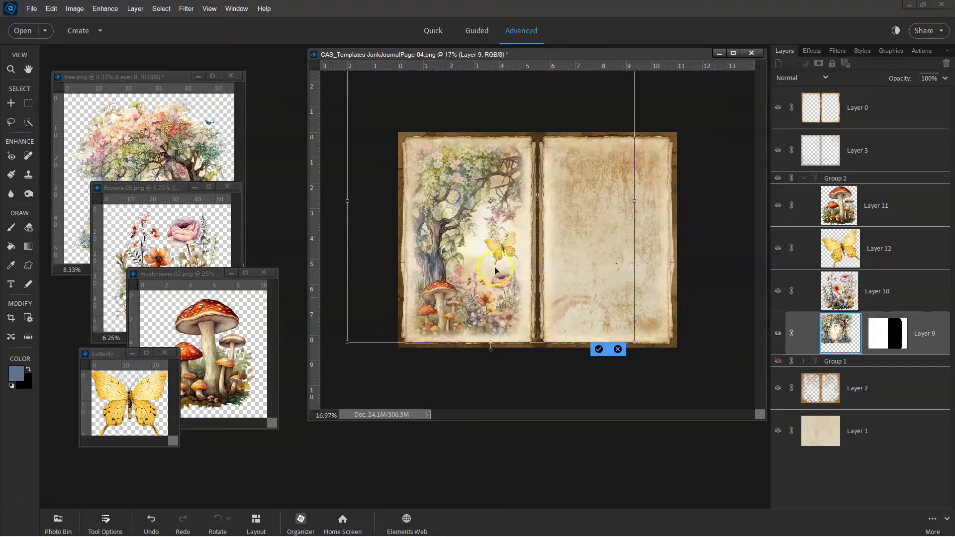
{"action": "left_click", "coordinate": [598, 349]}
{"action": "scroll", "coordinate": [512, 344], "scroll_direction": "up", "scroll_amount": 2}
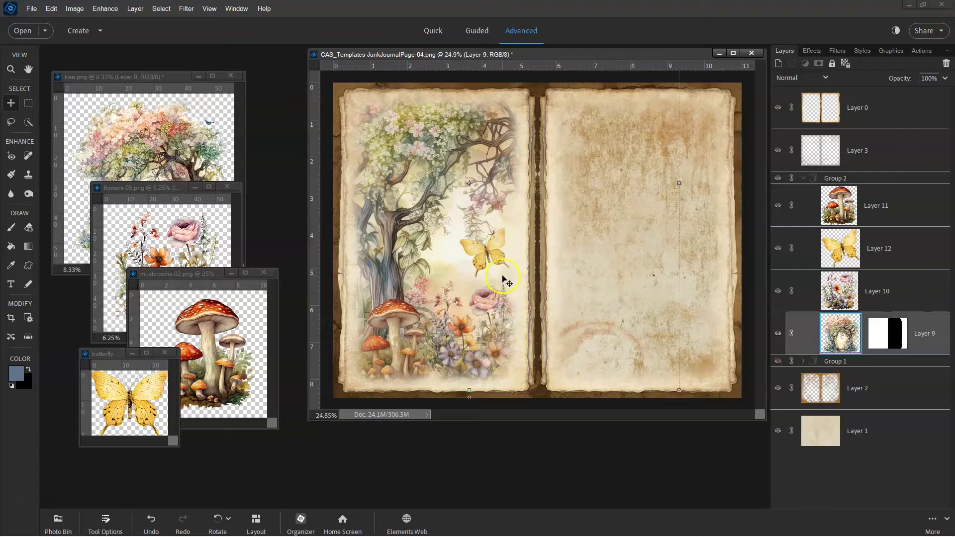
Step: Move butterfly Layer 12 above mushroom Layer 11 and shift the butterfly slightly toward the tree trunk
{"action": "left_click_drag", "start_coordinate": [833, 251], "coordinate": [845, 203]}
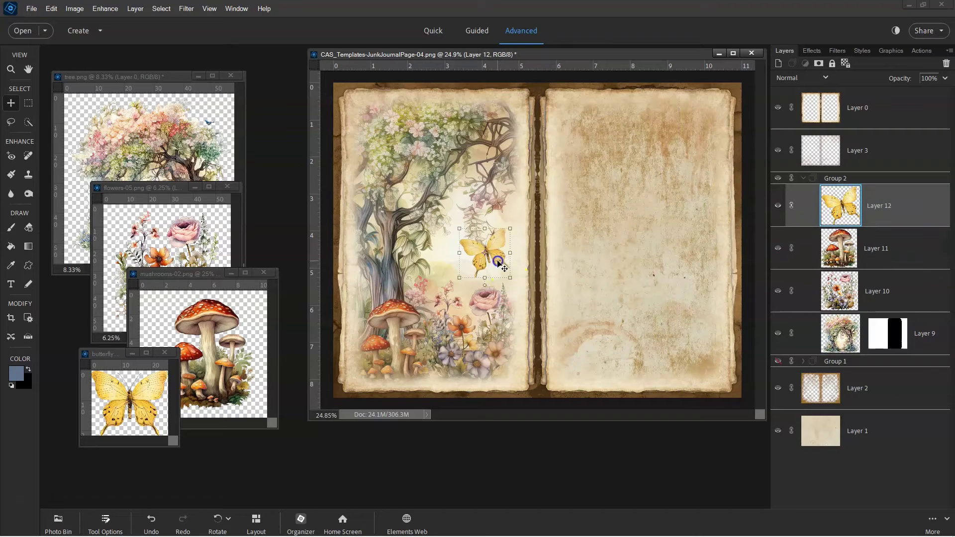
{"action": "left_click_drag", "start_coordinate": [497, 256], "coordinate": [486, 259]}
{"action": "left_click_drag", "start_coordinate": [486, 259], "coordinate": [487, 260]}
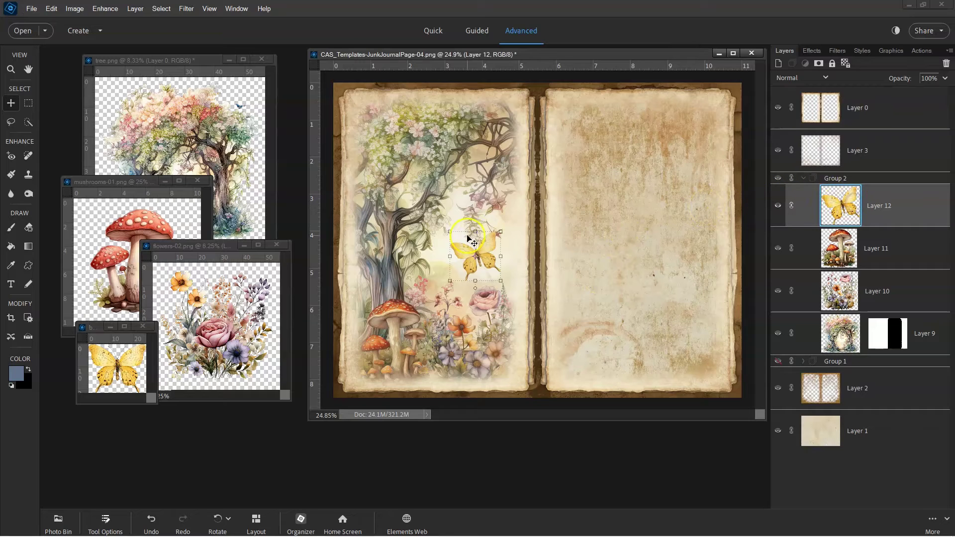
Step: Place the tree artwork on the spread again, scaled and positioned so its archway and right trunk fill the right page
{"action": "left_click", "coordinate": [200, 160]}
{"action": "left_click_drag", "start_coordinate": [194, 149], "coordinate": [597, 242]}
{"action": "left_click_drag", "start_coordinate": [417, 275], "coordinate": [432, 185]}
{"action": "left_click_drag", "start_coordinate": [385, 365], "coordinate": [645, 315]}
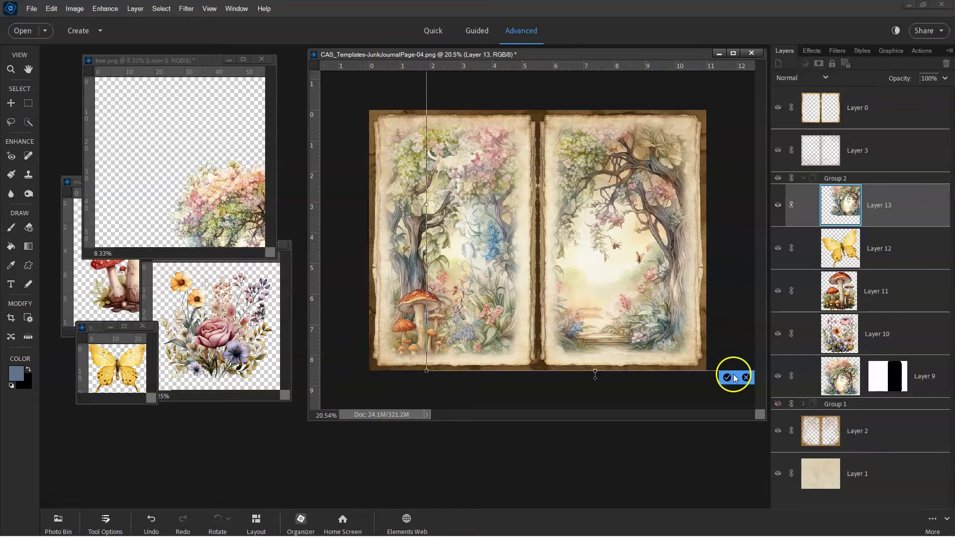
Step: Add a layer mask to Layer 13 and paint it black over the left page to hide the second tree there
{"action": "left_click", "coordinate": [857, 212]}
{"action": "left_click", "coordinate": [818, 63]}
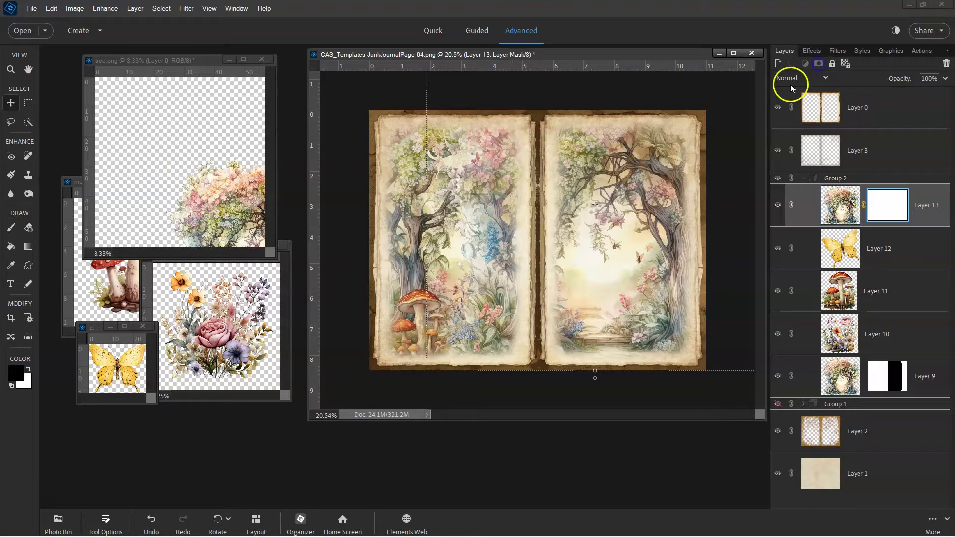
{"action": "key", "text": "b"}
{"action": "left_click_drag", "start_coordinate": [434, 122], "coordinate": [426, 362]}
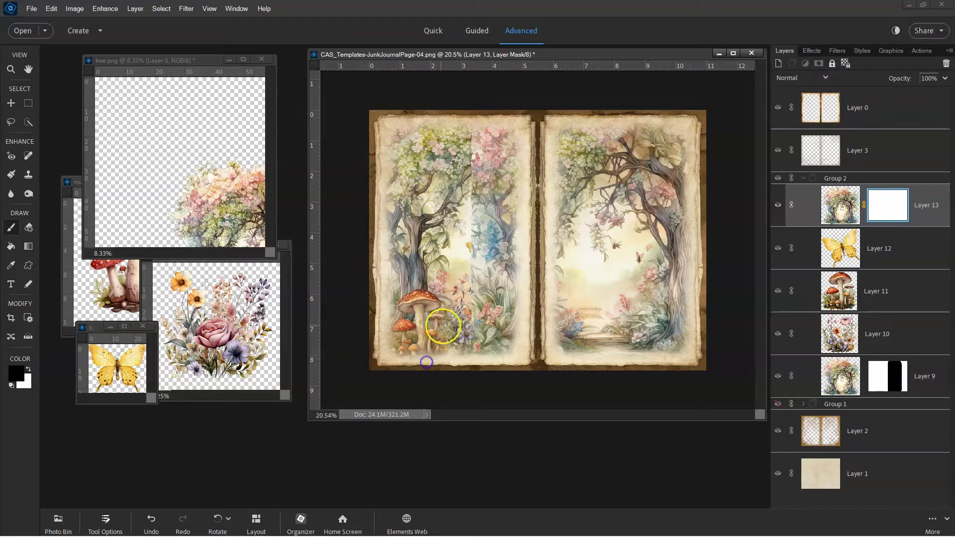
{"action": "left_click_drag", "start_coordinate": [484, 120], "coordinate": [470, 331]}
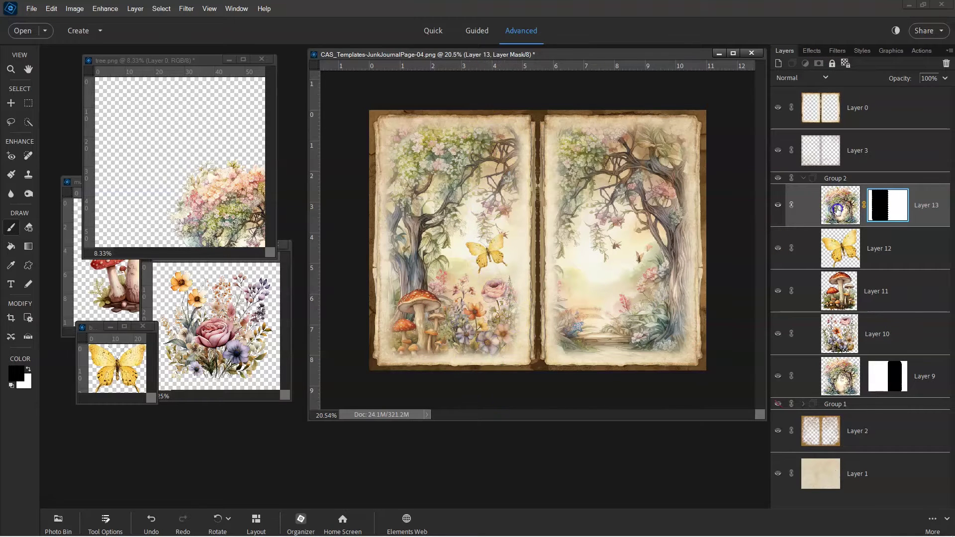
Step: Place the flowers-02 artwork on the spread, scale it down and position it in the lower left corner of the right page
{"action": "key", "text": "v"}
{"action": "left_click", "coordinate": [272, 302]}
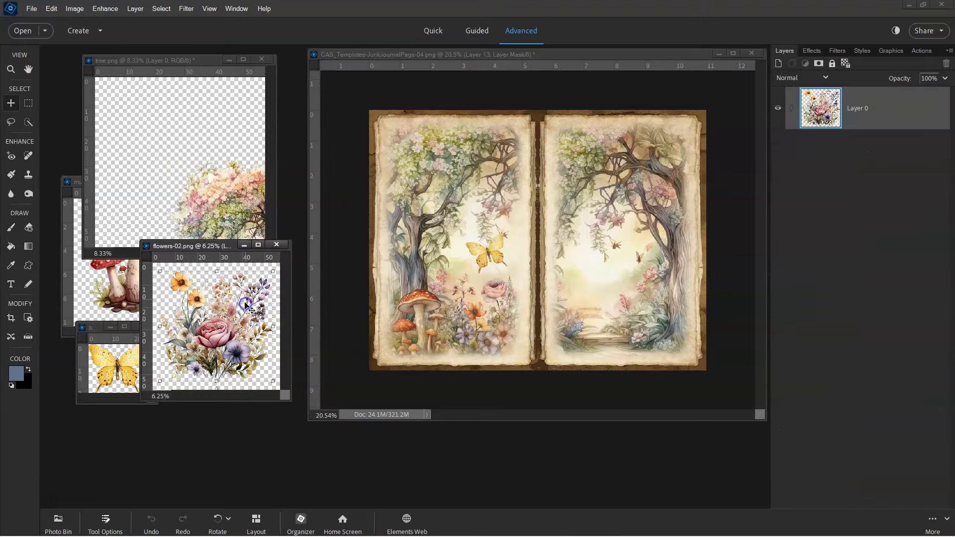
{"action": "left_click_drag", "start_coordinate": [209, 341], "coordinate": [581, 250]}
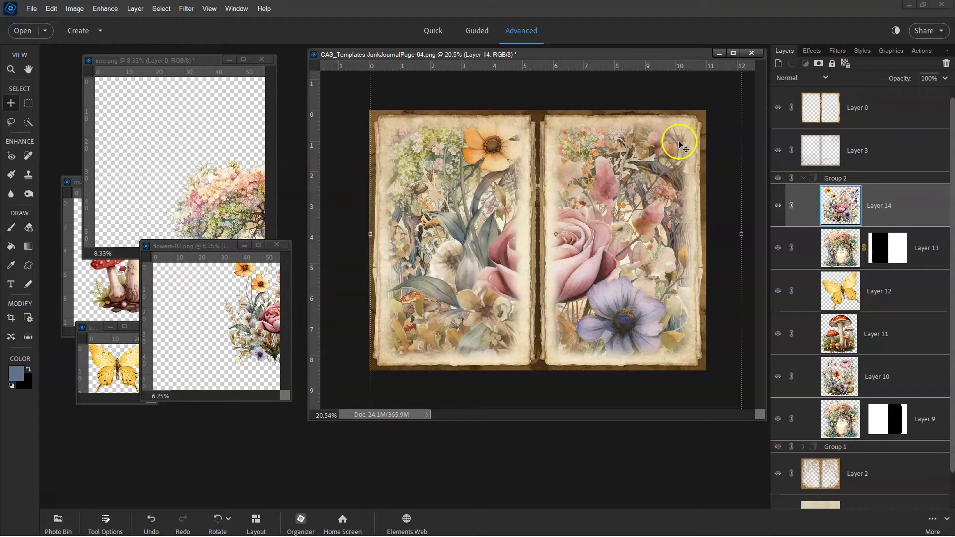
{"action": "left_click_drag", "start_coordinate": [558, 125], "coordinate": [555, 213]}
{"action": "scroll", "coordinate": [574, 290], "scroll_direction": "up", "scroll_amount": 2}
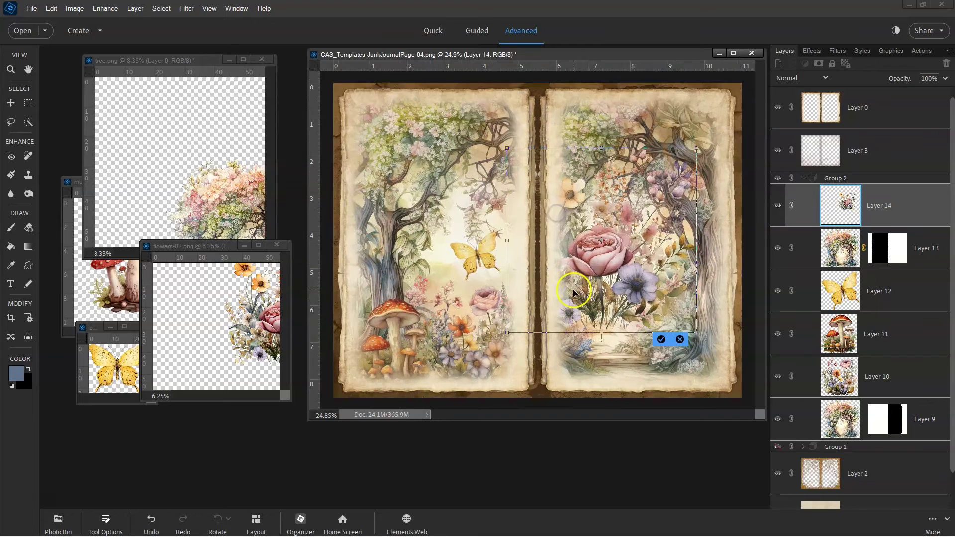
{"action": "left_click", "coordinate": [660, 339]}
{"action": "left_click_drag", "start_coordinate": [651, 198], "coordinate": [654, 255]}
{"action": "left_click_drag", "start_coordinate": [699, 202], "coordinate": [656, 272]}
{"action": "mouse_move", "coordinate": [605, 339]}
{"action": "left_mouse_down"}
{"action": "mouse_move", "coordinate": [620, 327]}
{"action": "mouse_move", "coordinate": [622, 339]}
{"action": "left_mouse_up"}
{"action": "left_click_drag", "start_coordinate": [661, 260], "coordinate": [639, 288]}
{"action": "left_click_drag", "start_coordinate": [603, 337], "coordinate": [612, 324]}
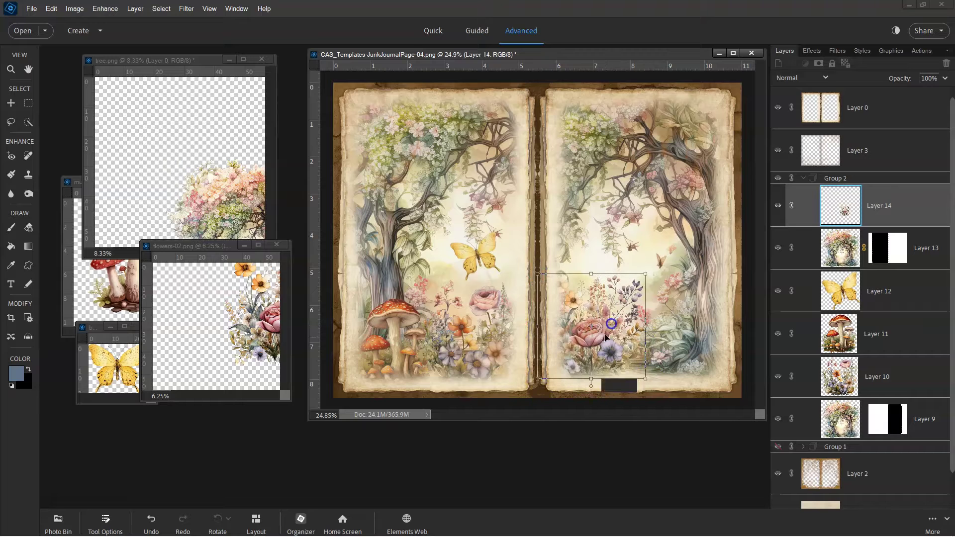
{"action": "left_click", "coordinate": [608, 386]}
Step: Place the mushrooms-01 artwork at the lower right of the right page and reduce its size slightly
{"action": "left_click_drag", "start_coordinate": [119, 300], "coordinate": [678, 336]}
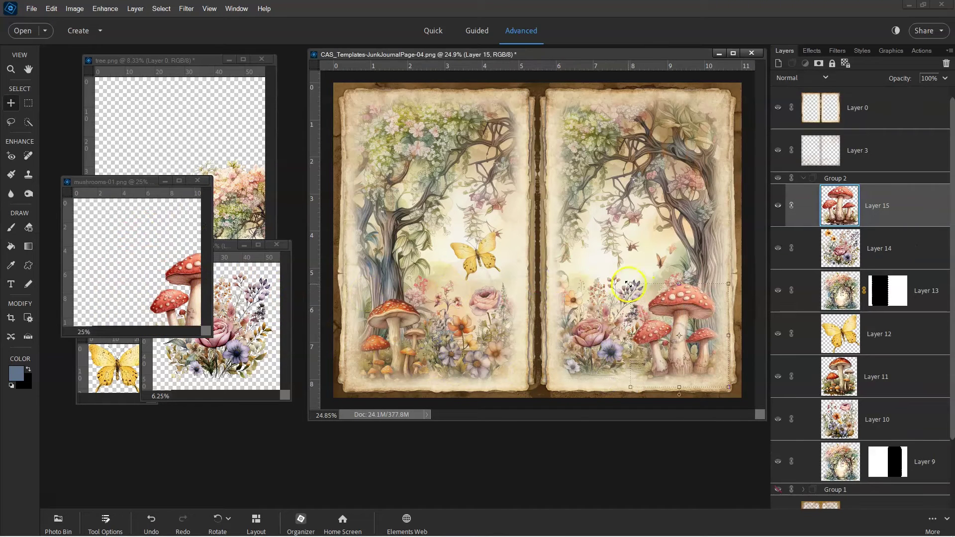
{"action": "left_click_drag", "start_coordinate": [628, 284], "coordinate": [640, 296]}
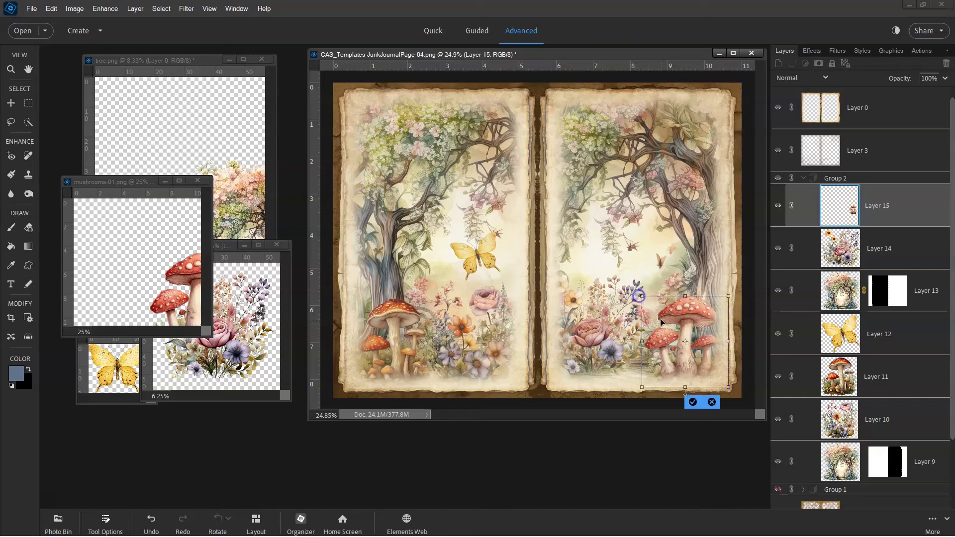
{"action": "left_click", "coordinate": [692, 401]}
{"action": "left_click_drag", "start_coordinate": [705, 354], "coordinate": [706, 350]}
Step: Place another butterfly on the right page and scale it down beside the tree trunk
{"action": "left_click", "coordinate": [115, 356]}
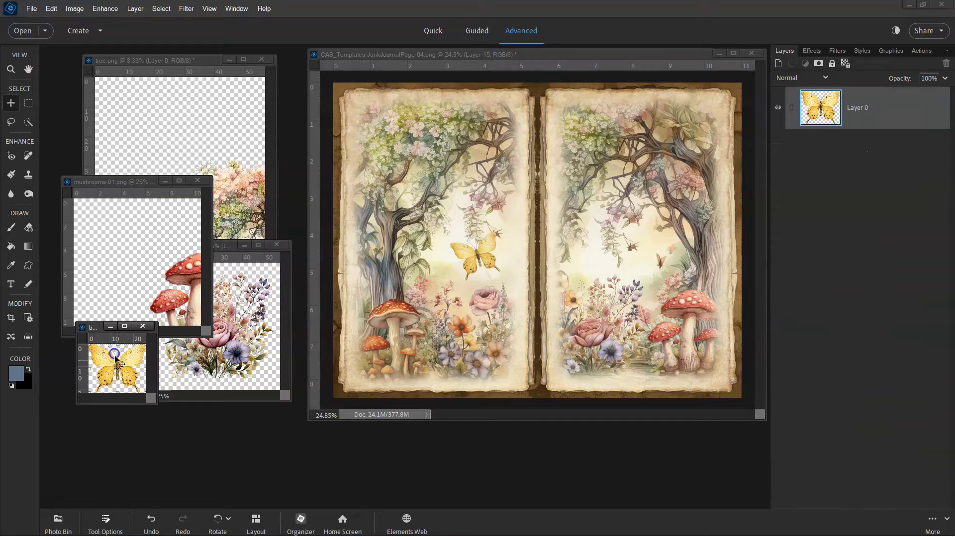
{"action": "left_click_drag", "start_coordinate": [135, 359], "coordinate": [656, 218]}
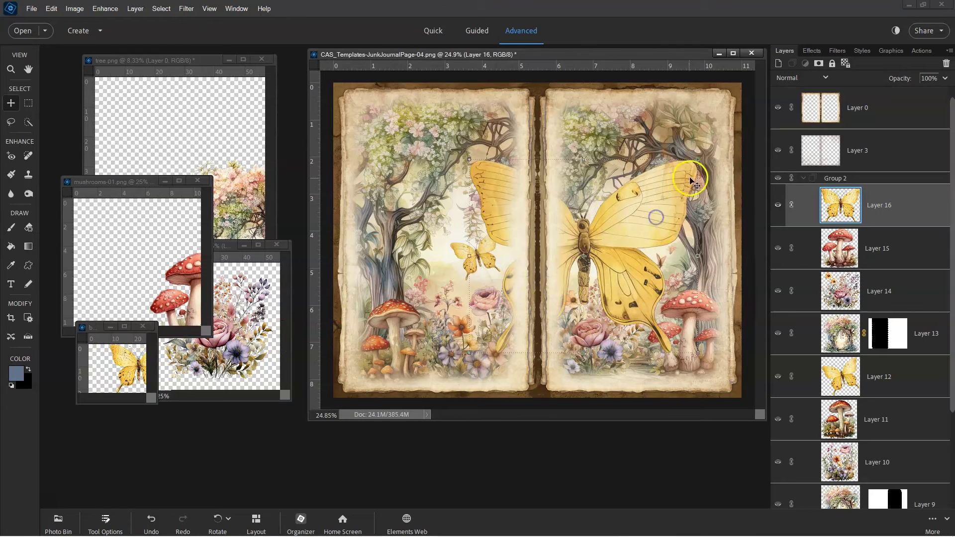
{"action": "left_click_drag", "start_coordinate": [695, 160], "coordinate": [643, 263]}
{"action": "double_click", "coordinate": [651, 242]}
Step: Duplicate the right page's butterfly and rotate the copy, positioned lower and to the left of the original
{"action": "left_click", "coordinate": [640, 257]}
{"action": "left_click_drag", "start_coordinate": [659, 229], "coordinate": [611, 295]}
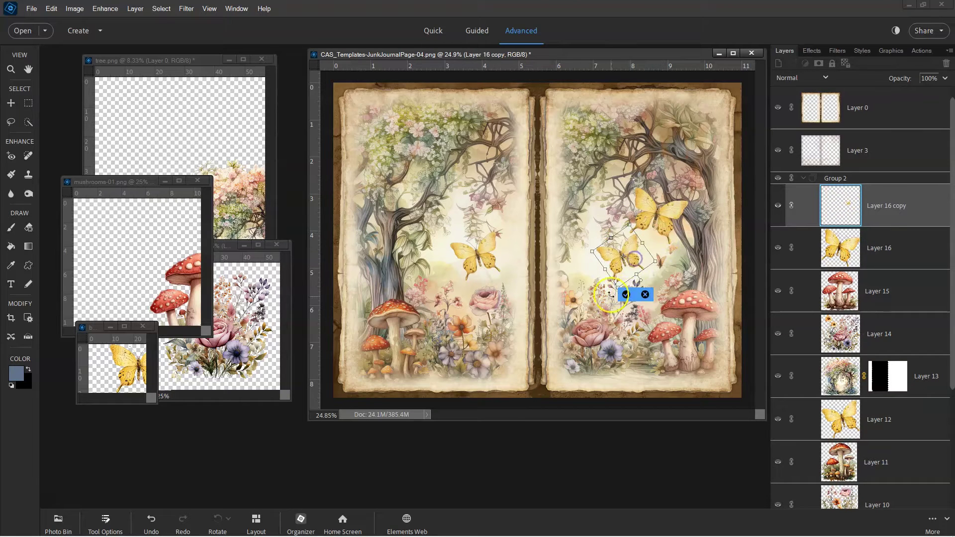
{"action": "left_click", "coordinate": [627, 295]}
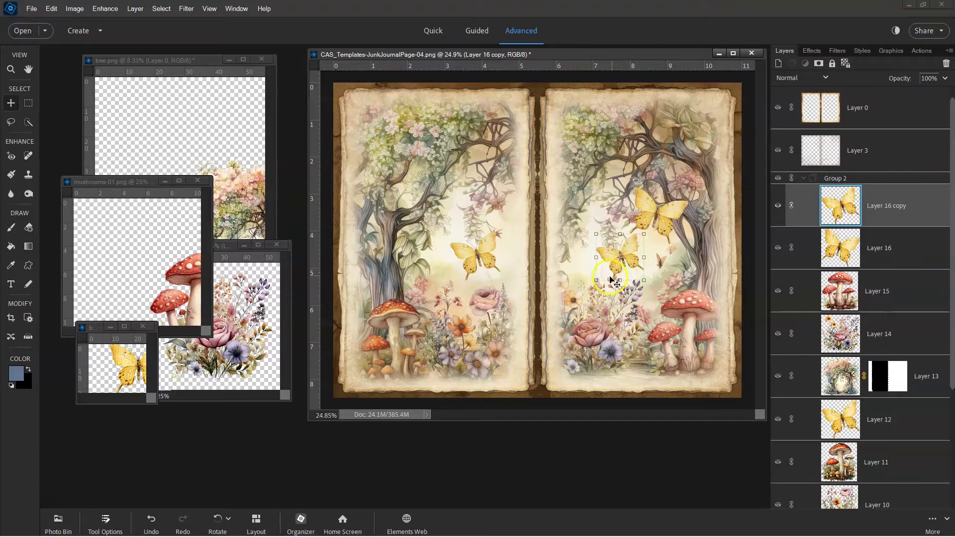
Step: Adjust the size of the right page's red mushrooms, and move the flowers slightly closer to them
{"action": "scroll", "coordinate": [799, 203], "scroll_direction": "down", "scroll_amount": 2}
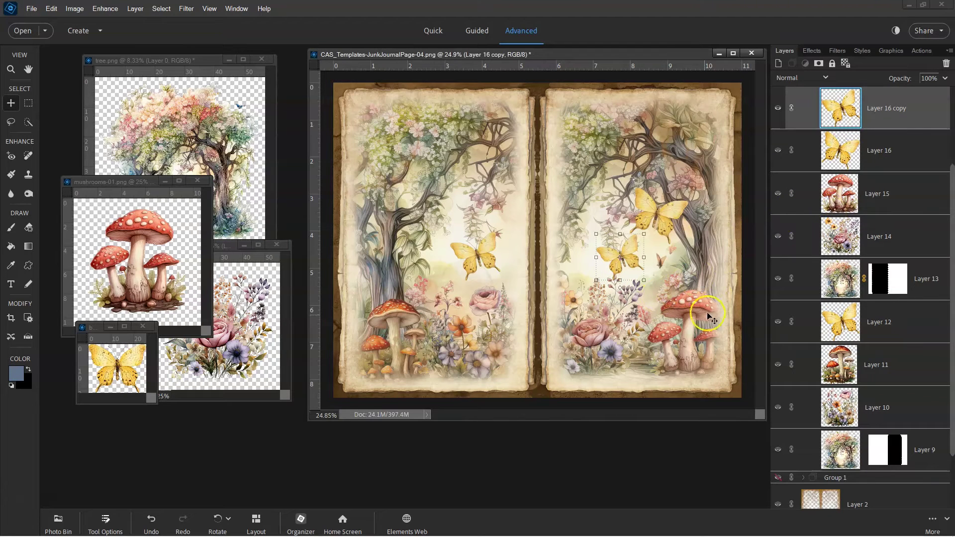
{"action": "left_click", "coordinate": [816, 211]}
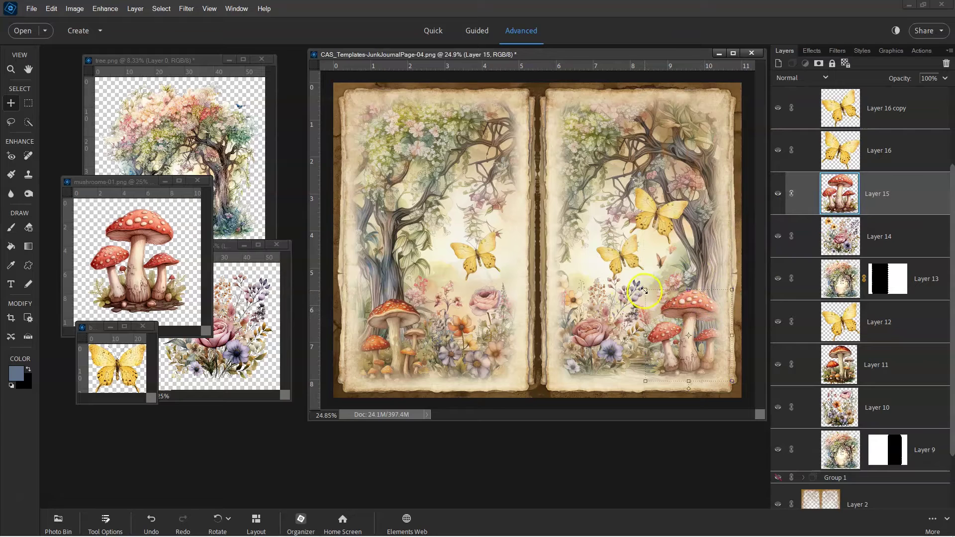
{"action": "left_click_drag", "start_coordinate": [645, 290], "coordinate": [679, 313]}
{"action": "left_click", "coordinate": [698, 400]}
{"action": "left_click", "coordinate": [844, 247]}
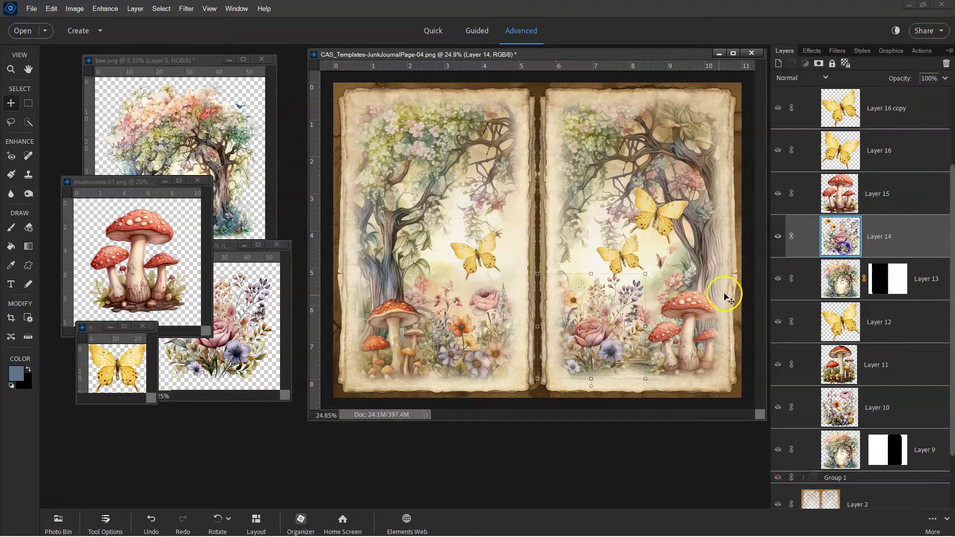
{"action": "left_click_drag", "start_coordinate": [599, 307], "coordinate": [613, 308]}
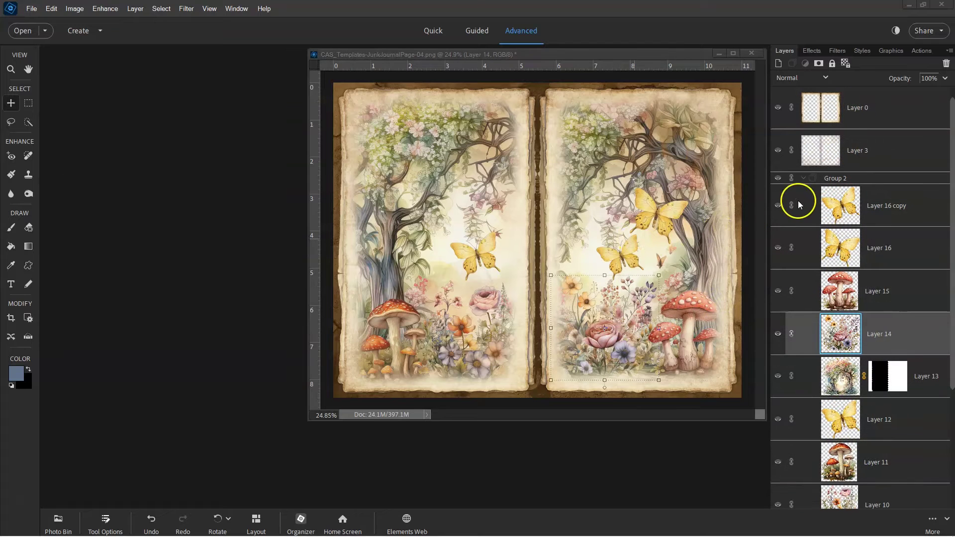
Step: Collapse and hide Group 2, and place the fairypath.jpg image on the spread, sized to cover the right page
{"action": "left_click", "coordinate": [804, 178]}
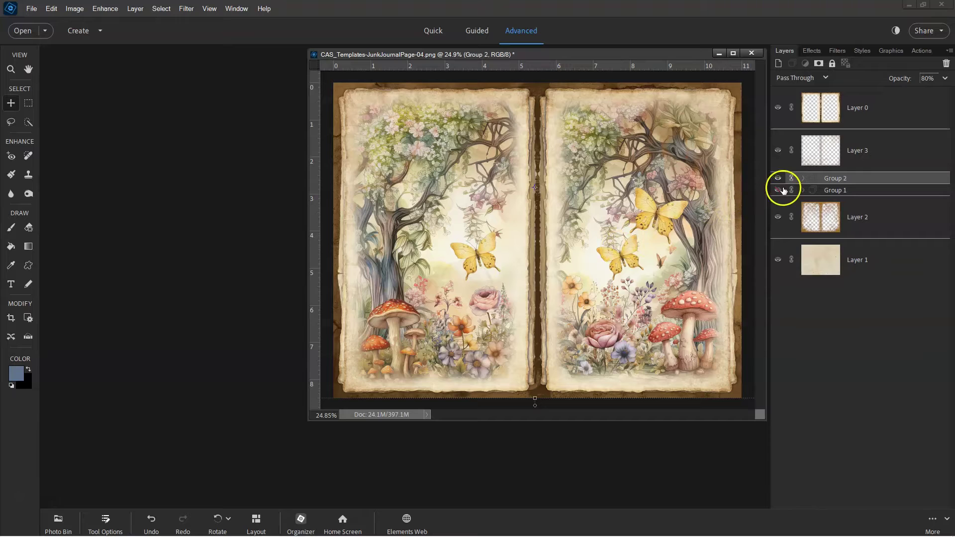
{"action": "left_click", "coordinate": [783, 188]}
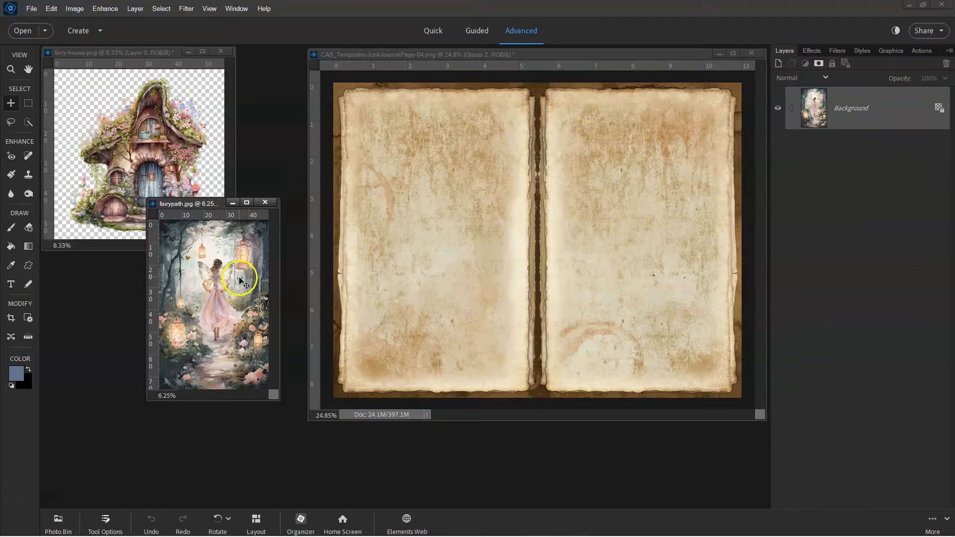
{"action": "left_click_drag", "start_coordinate": [241, 281], "coordinate": [635, 252]}
{"action": "left_click_drag", "start_coordinate": [695, 129], "coordinate": [553, 324]}
{"action": "left_click_drag", "start_coordinate": [486, 358], "coordinate": [706, 148]}
{"action": "scroll", "coordinate": [694, 193], "scroll_direction": "up", "scroll_amount": 2}
{"action": "scroll", "coordinate": [694, 194], "scroll_direction": "down", "scroll_amount": 1}
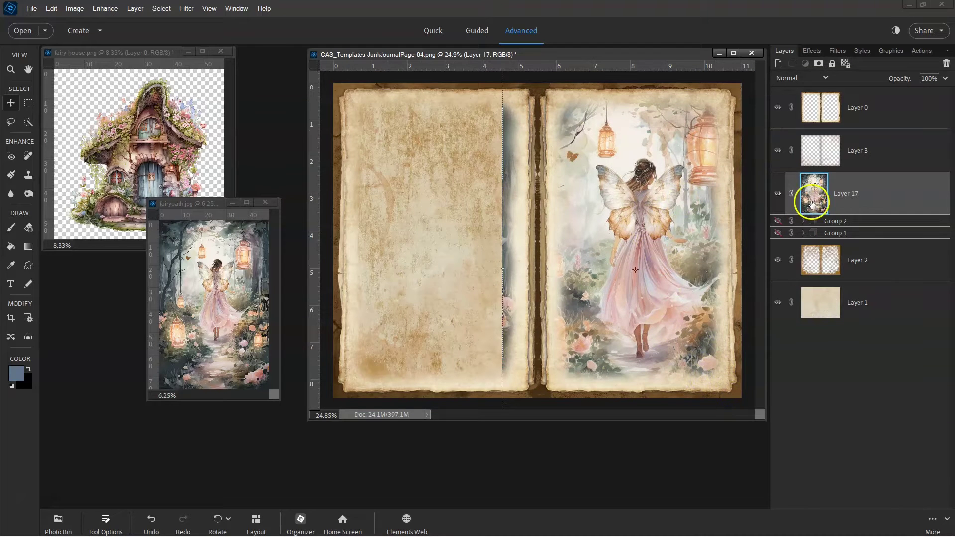
Step: Group the fairy path layer into a new group, then scale the image down and reposition it to centre the fairy on the right page
{"action": "key", "text": "ctrl+g"}
{"action": "left_click", "coordinate": [837, 205]}
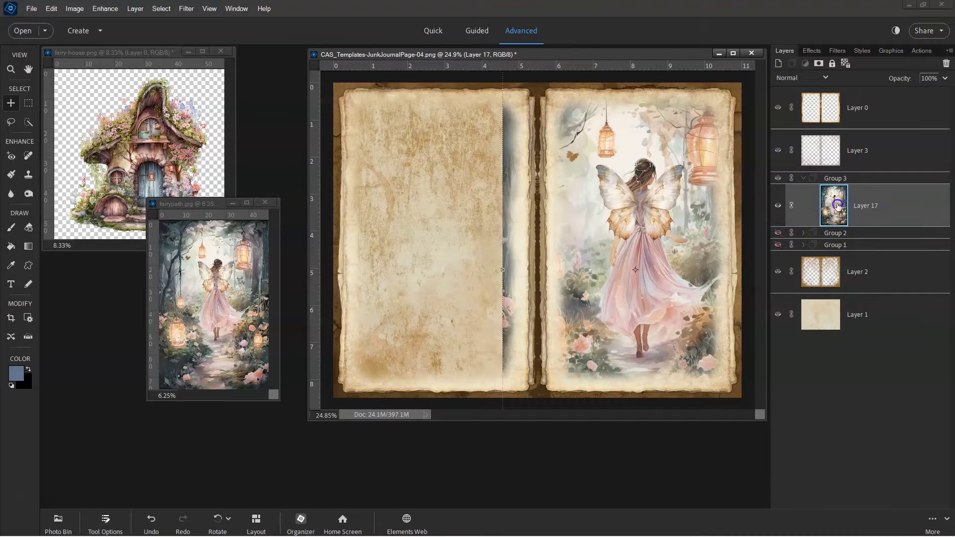
{"action": "mouse_move", "coordinate": [650, 227]}
{"action": "left_mouse_down"}
{"action": "mouse_move", "coordinate": [649, 215]}
{"action": "mouse_move", "coordinate": [638, 218]}
{"action": "left_mouse_up"}
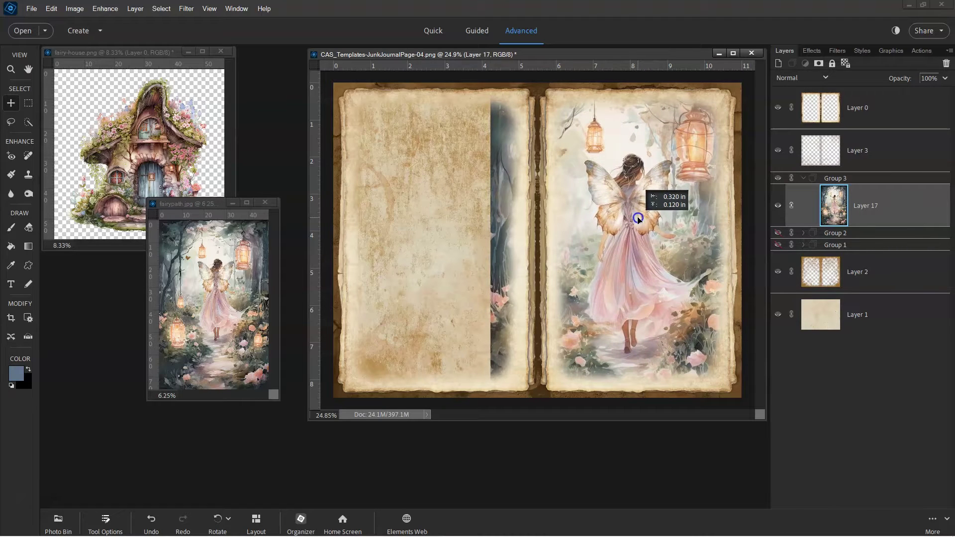
{"action": "scroll", "coordinate": [525, 216], "scroll_direction": "down", "scroll_amount": 1}
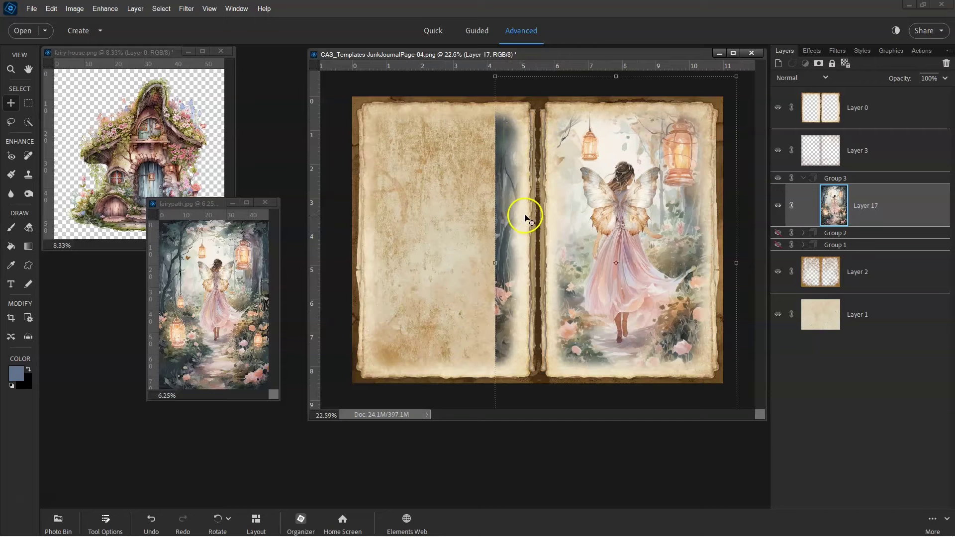
{"action": "left_click_drag", "start_coordinate": [496, 77], "coordinate": [518, 109]}
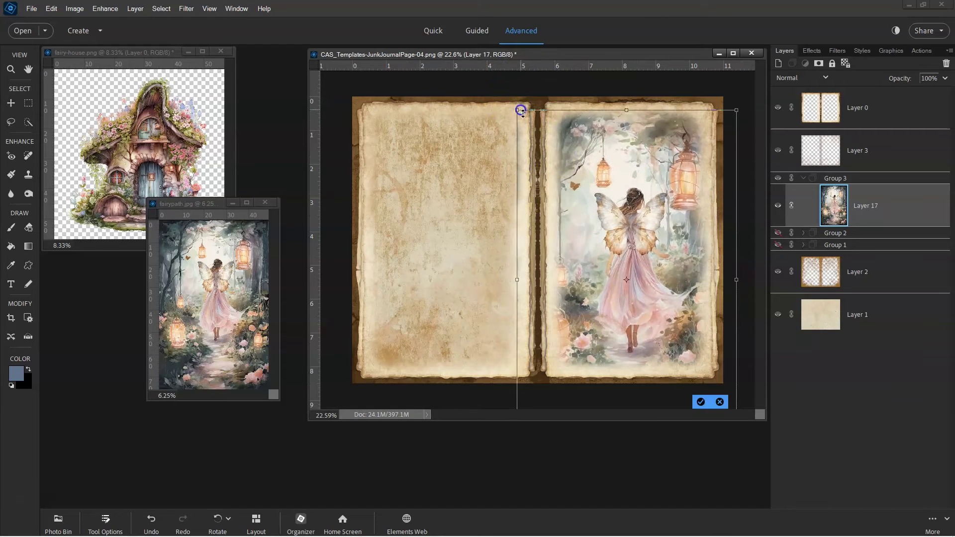
{"action": "left_click_drag", "start_coordinate": [604, 226], "coordinate": [598, 208]}
{"action": "left_click", "coordinate": [701, 401]}
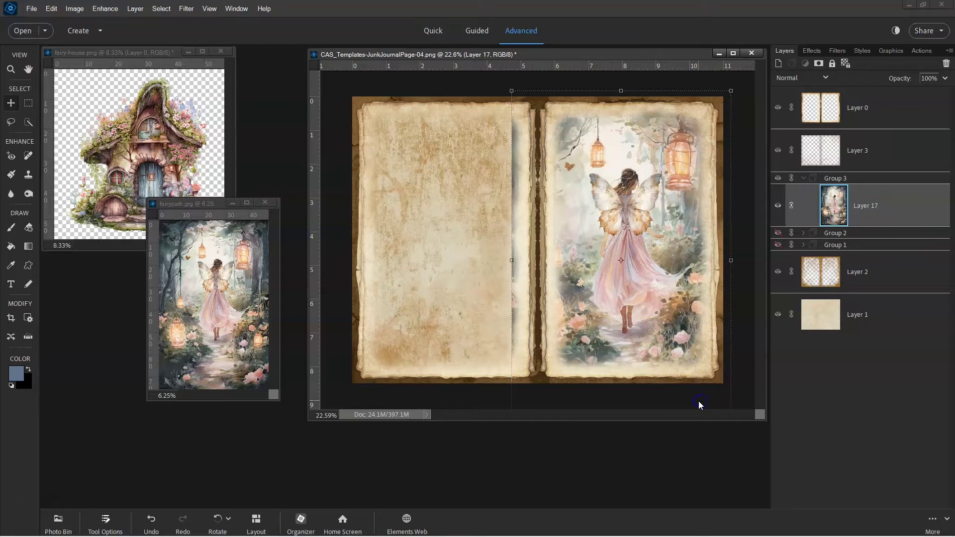
Step: Place the fairy-house.png artwork on the left page and scale it down so the door and window fill the page
{"action": "left_click", "coordinate": [200, 181]}
{"action": "left_click_drag", "start_coordinate": [199, 181], "coordinate": [481, 235]}
{"action": "scroll", "coordinate": [481, 233], "scroll_direction": "down", "scroll_amount": 1}
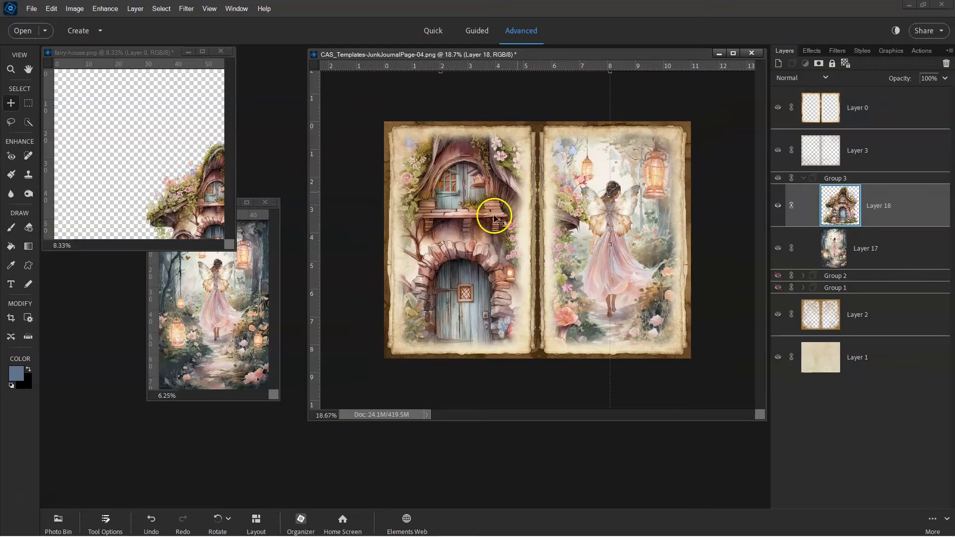
{"action": "left_click_drag", "start_coordinate": [487, 181], "coordinate": [513, 238]}
{"action": "left_click_drag", "start_coordinate": [639, 129], "coordinate": [514, 172]}
{"action": "left_click_drag", "start_coordinate": [562, 114], "coordinate": [570, 106]}
{"action": "scroll", "coordinate": [492, 219], "scroll_direction": "up", "scroll_amount": 2}
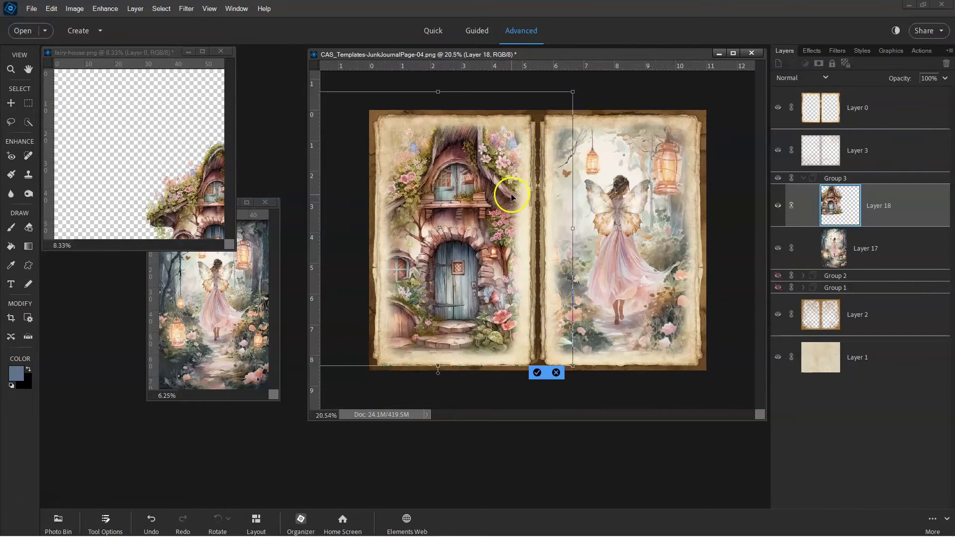
{"action": "left_click_drag", "start_coordinate": [480, 236], "coordinate": [480, 230]}
{"action": "left_click", "coordinate": [541, 370]}
{"action": "scroll", "coordinate": [539, 351], "scroll_direction": "up", "scroll_amount": 1}
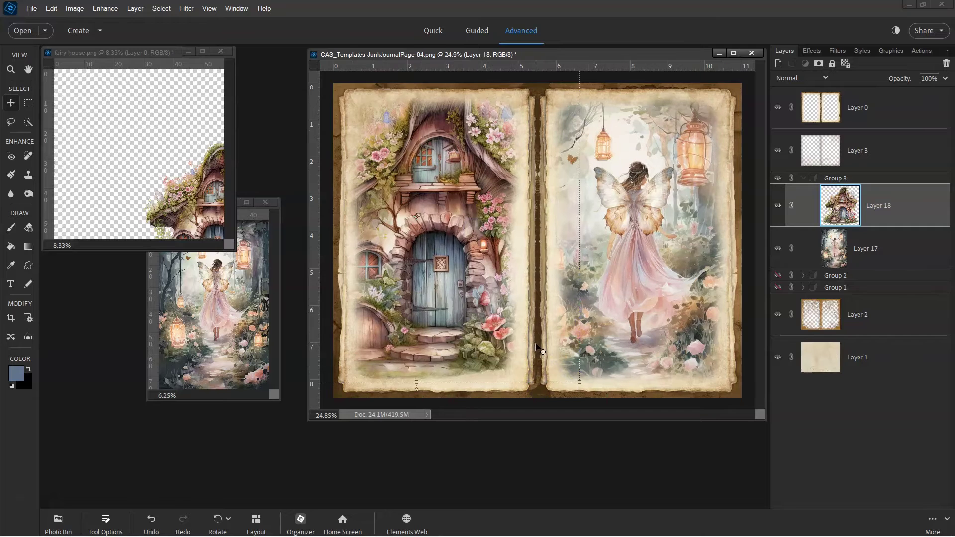
Step: Scale the fairy house down further to show more of its roof, and adjust its position on the left page
{"action": "scroll", "coordinate": [470, 216], "scroll_direction": "down", "scroll_amount": 2}
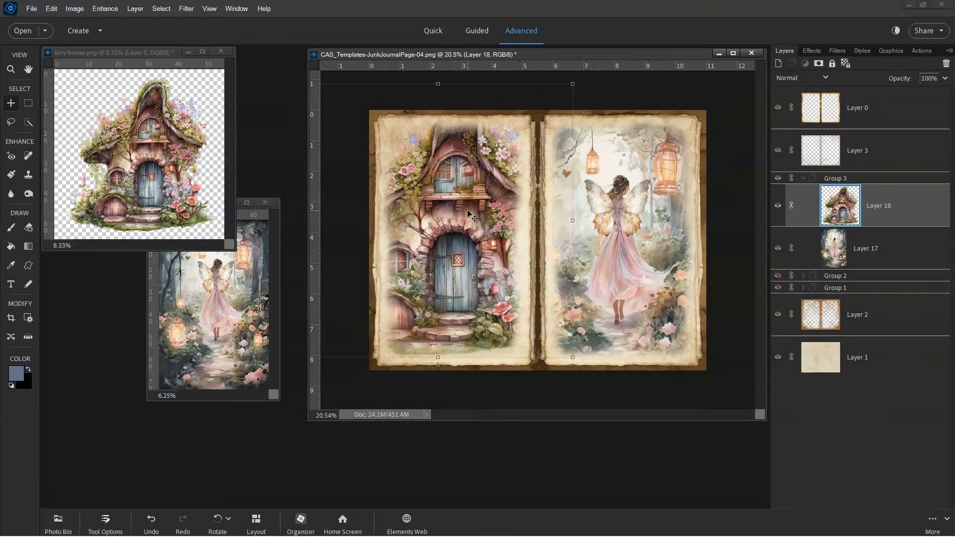
{"action": "left_click_drag", "start_coordinate": [574, 359], "coordinate": [529, 321]}
{"action": "left_click_drag", "start_coordinate": [557, 104], "coordinate": [550, 113]}
{"action": "left_click_drag", "start_coordinate": [527, 180], "coordinate": [527, 178]}
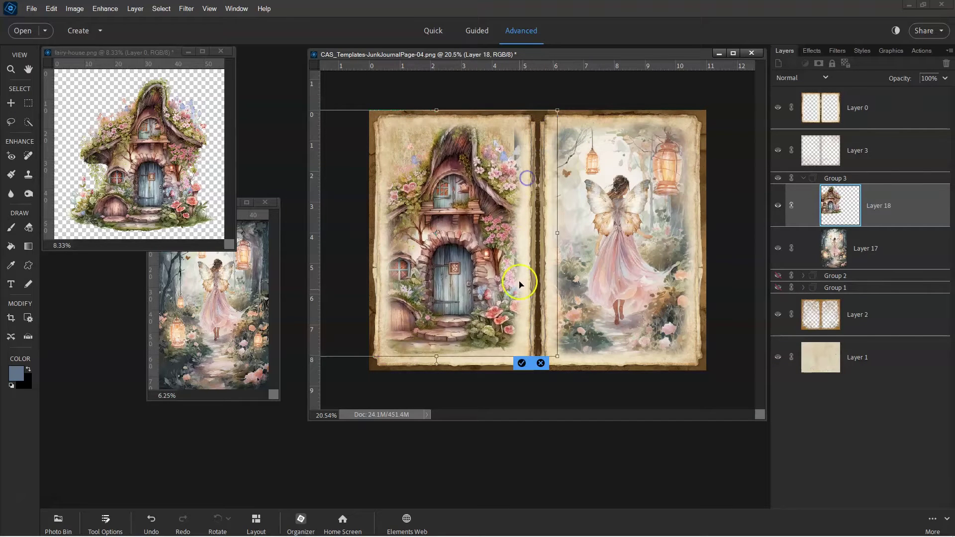
{"action": "left_click", "coordinate": [520, 361]}
{"action": "key", "text": "ctrl+0"}
Step: Add a layer mask to the fairy path layer and paint out the strip that overlaps the left page
{"action": "left_click", "coordinate": [833, 249]}
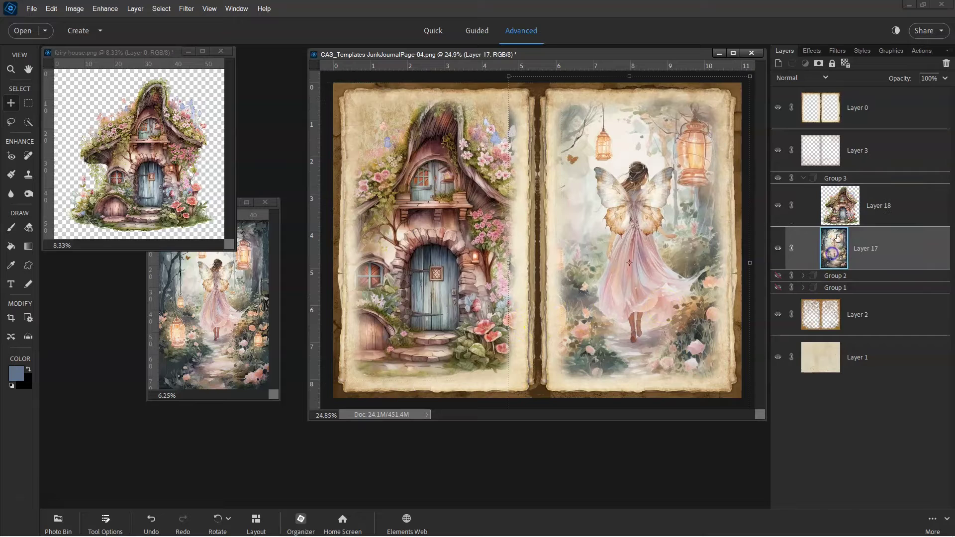
{"action": "left_click", "coordinate": [818, 65]}
{"action": "key", "text": "b"}
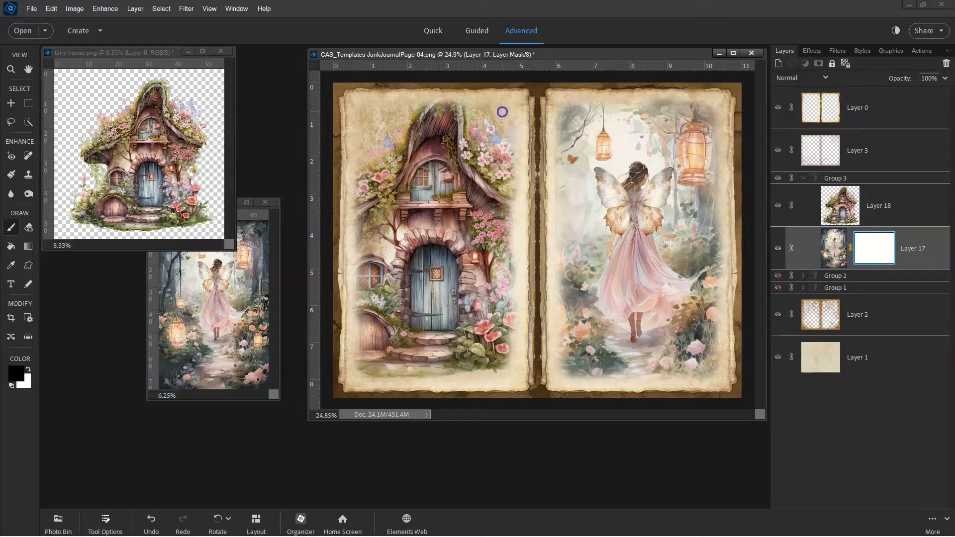
Step: Set the fairy house layer's opacity to 70%
{"action": "left_click", "coordinate": [848, 217]}
{"action": "type", "text": "80"}
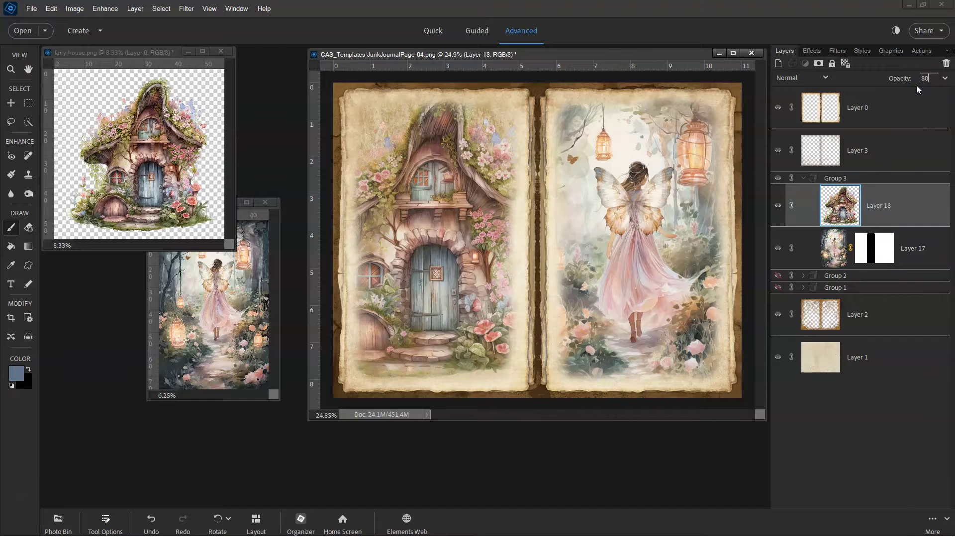
{"action": "key", "text": "BackSpace"}
{"action": "key", "text": "BackSpace"}
{"action": "type", "text": "70"}
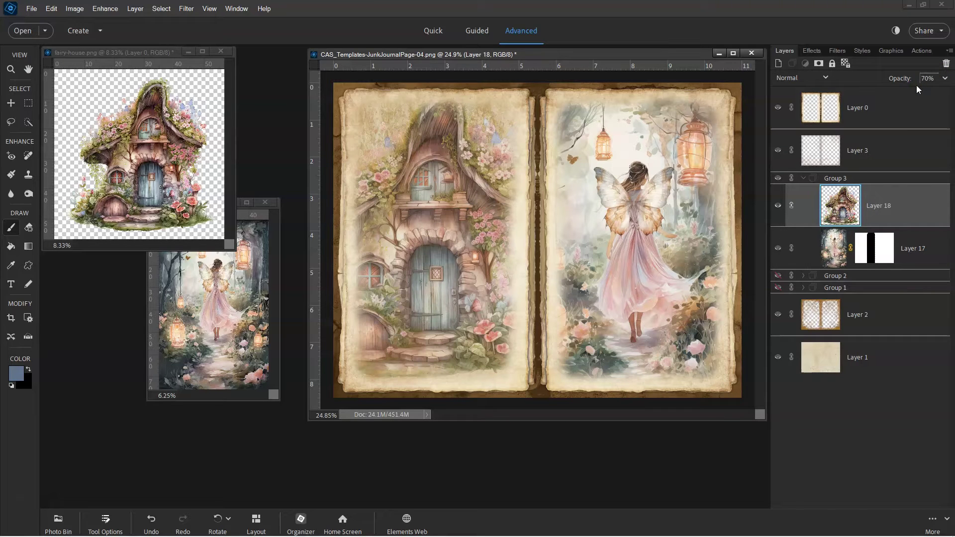
Step: Collapse and hide Group 3 to clear the spread
{"action": "left_click", "coordinate": [806, 178]}
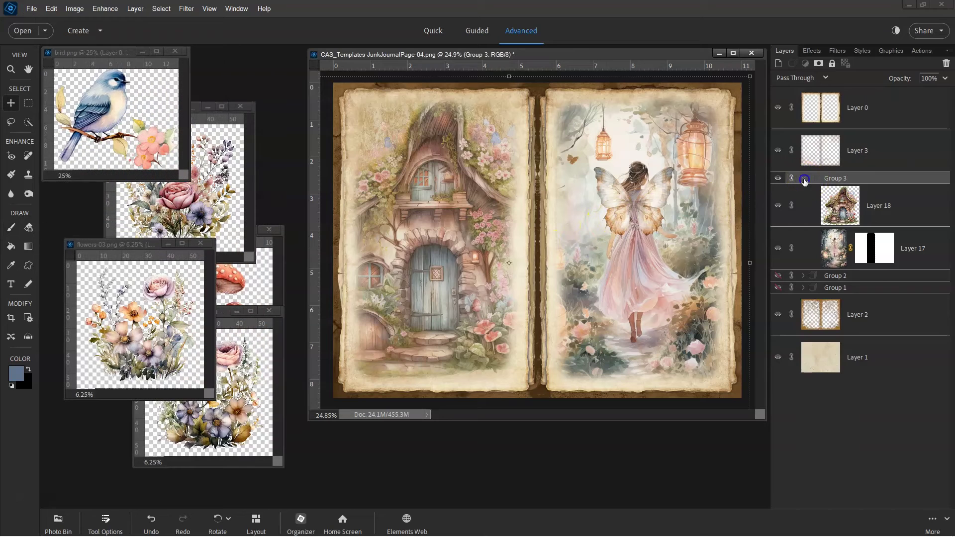
{"action": "left_click", "coordinate": [803, 178]}
{"action": "left_click", "coordinate": [778, 179]}
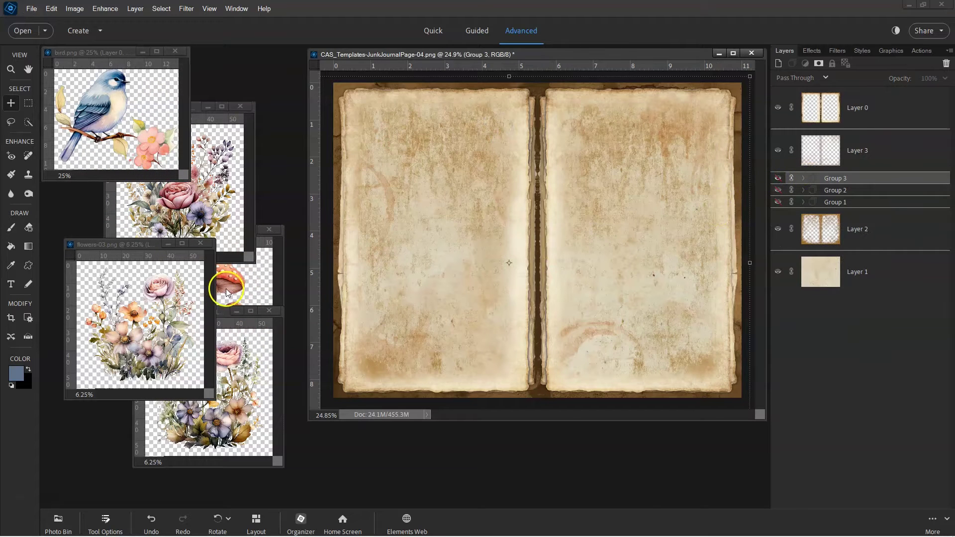
Step: Place the flowers-05.png artwork on the spread, scaled down and positioned to fit the left page
{"action": "left_click", "coordinate": [200, 229]}
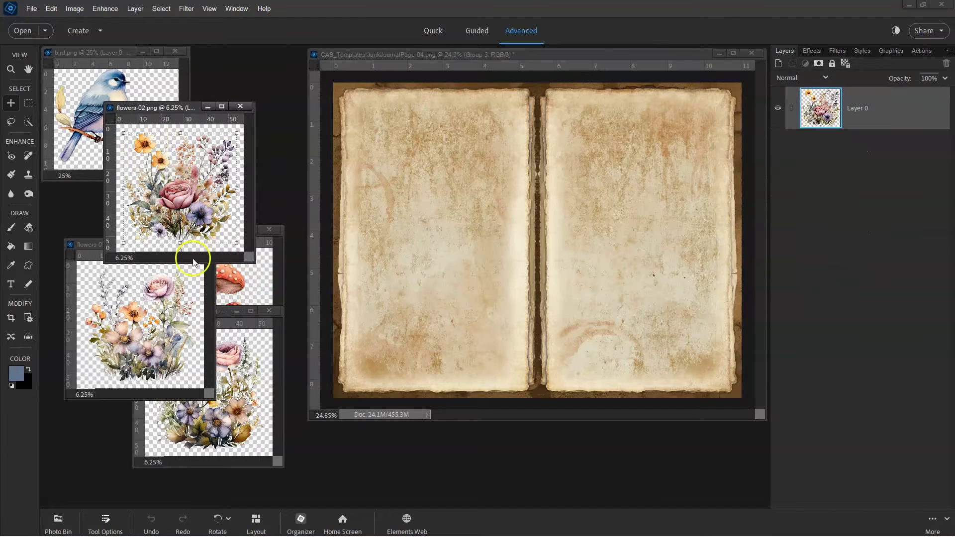
{"action": "left_click", "coordinate": [222, 313]}
{"action": "left_click_drag", "start_coordinate": [216, 409], "coordinate": [663, 190]}
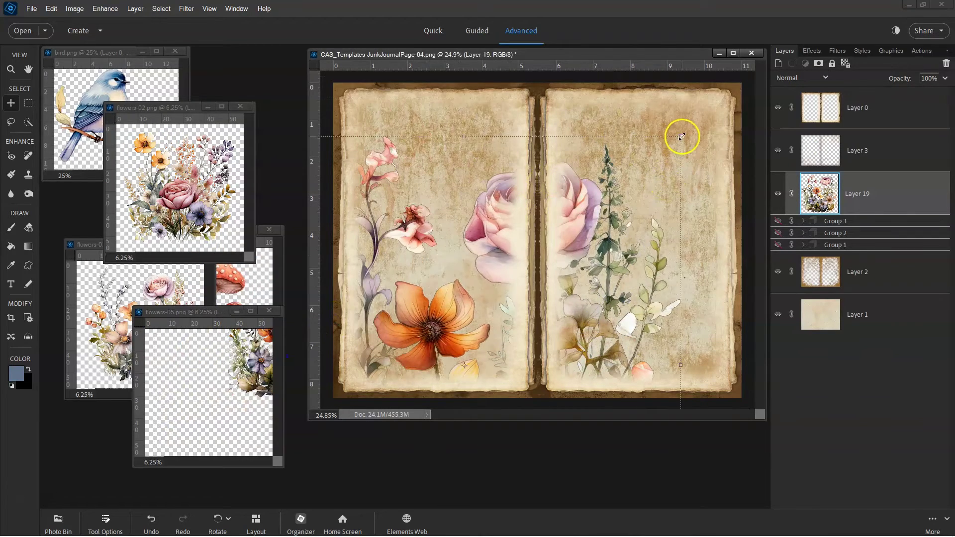
{"action": "left_click_drag", "start_coordinate": [682, 137], "coordinate": [490, 144]}
{"action": "left_click_drag", "start_coordinate": [550, 121], "coordinate": [538, 134]}
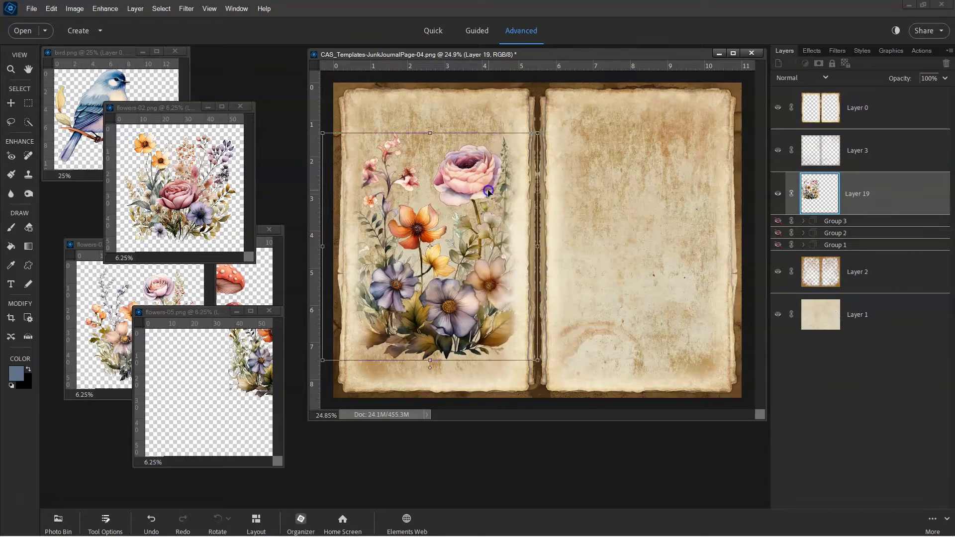
{"action": "left_click_drag", "start_coordinate": [488, 191], "coordinate": [499, 184]}
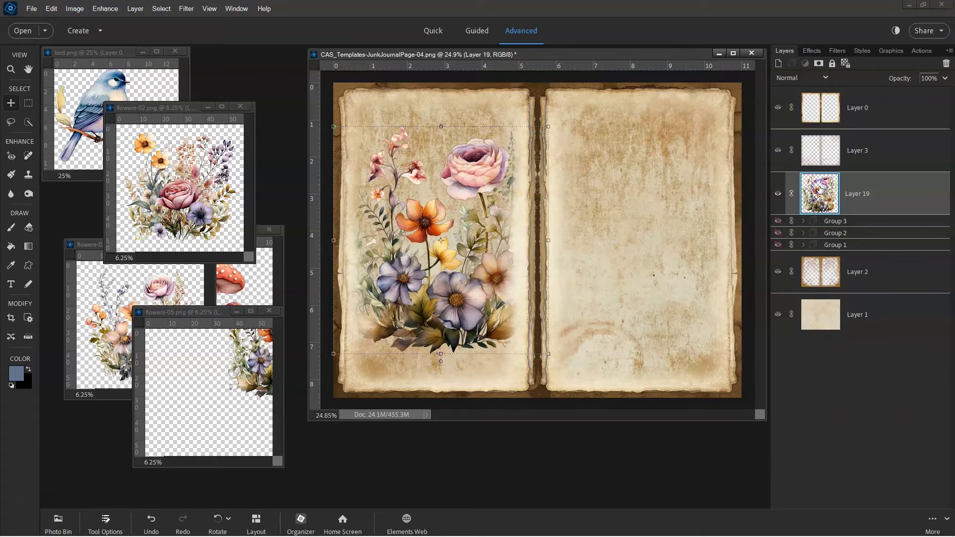
Step: Put the flower layer into a new group and set its opacity to 80%
{"action": "key", "text": "ctrl+g"}
{"action": "left_click", "coordinate": [850, 198]}
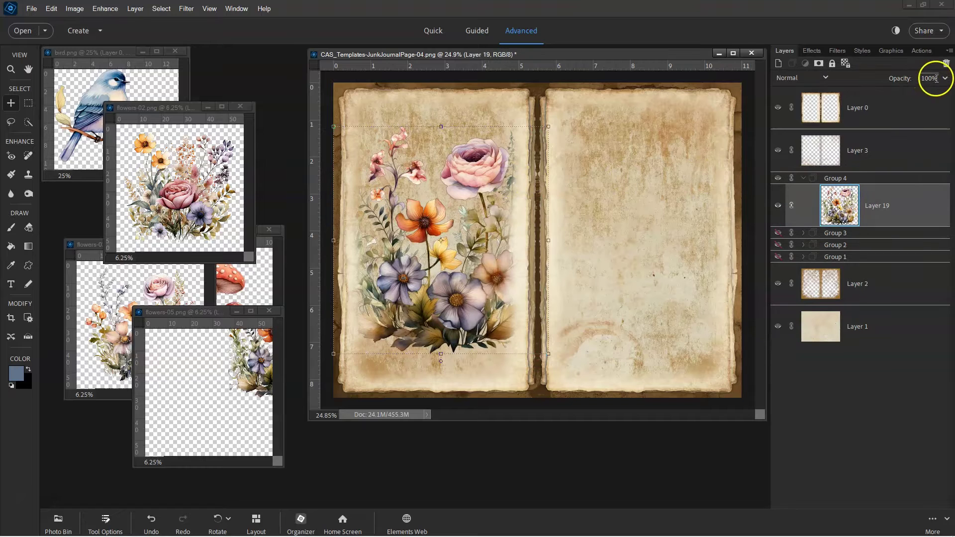
{"action": "type", "text": "80"}
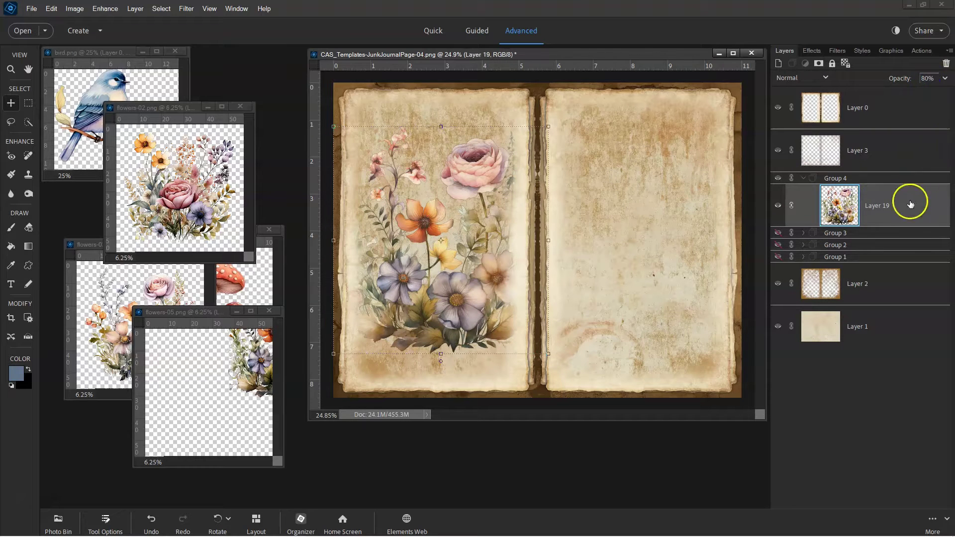
Step: Place the bird at the left page's upper-left corner, and scale the flowers down and move them up behind it
{"action": "left_click_drag", "start_coordinate": [91, 87], "coordinate": [405, 147]}
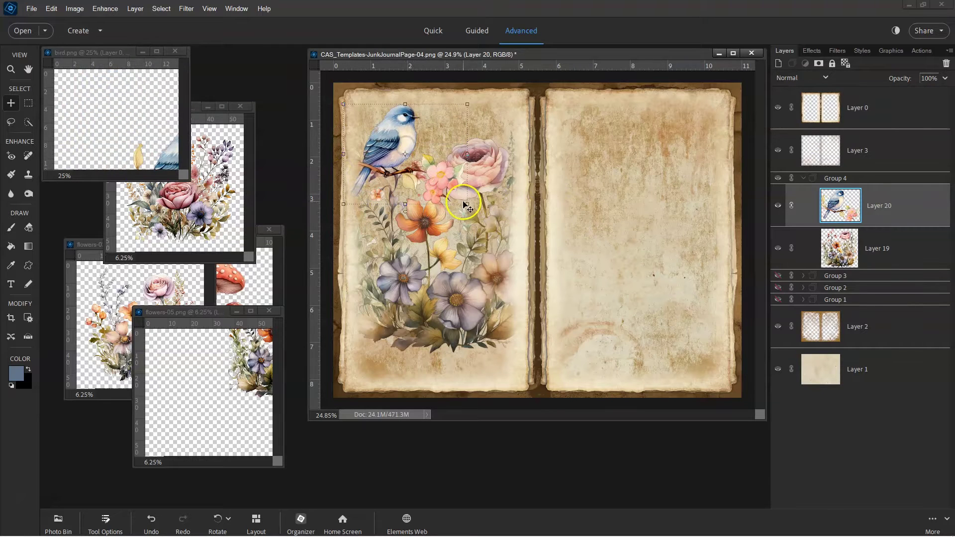
{"action": "mouse_move", "coordinate": [454, 186]}
{"action": "left_mouse_down"}
{"action": "mouse_move", "coordinate": [505, 236]}
{"action": "mouse_move", "coordinate": [442, 184]}
{"action": "left_mouse_up"}
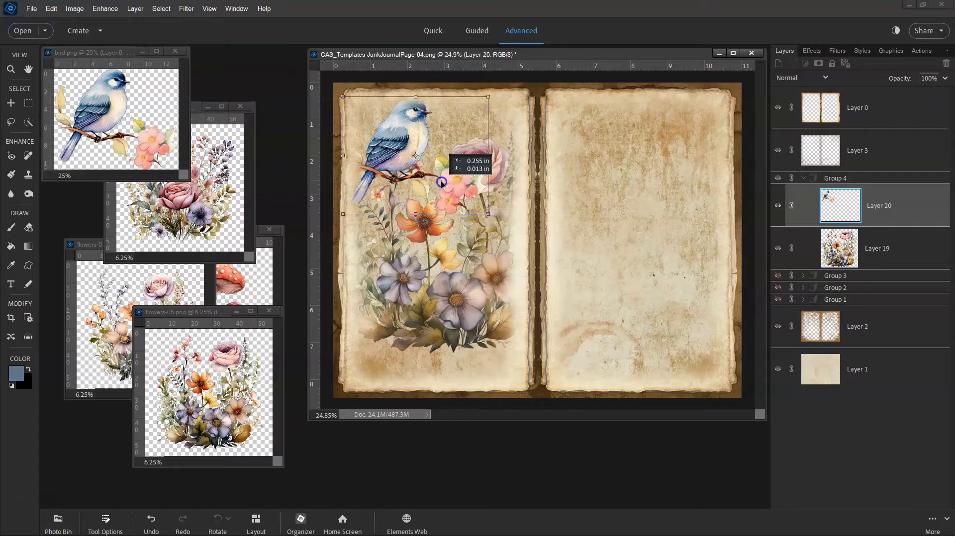
{"action": "left_click", "coordinate": [838, 247]}
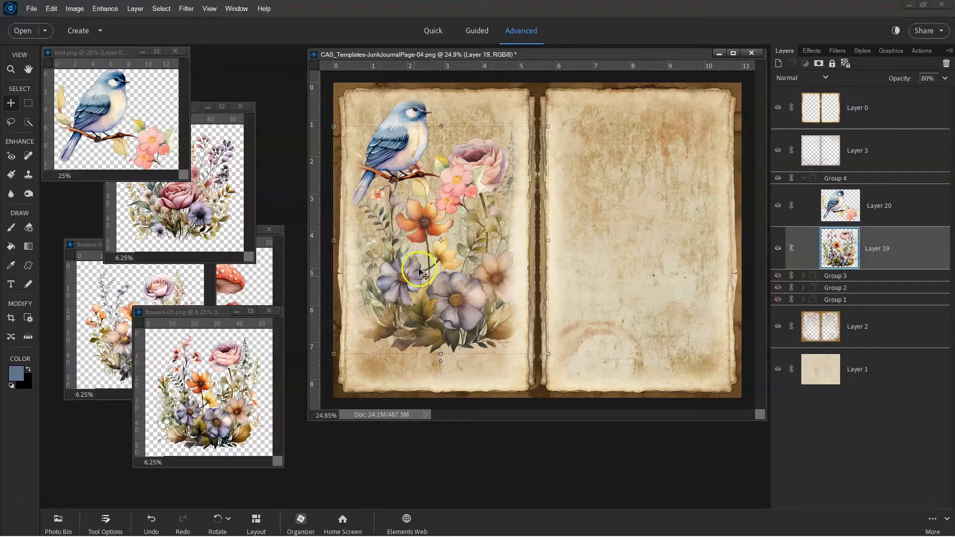
{"action": "left_click_drag", "start_coordinate": [333, 354], "coordinate": [353, 332]}
{"action": "left_click_drag", "start_coordinate": [464, 307], "coordinate": [464, 279]}
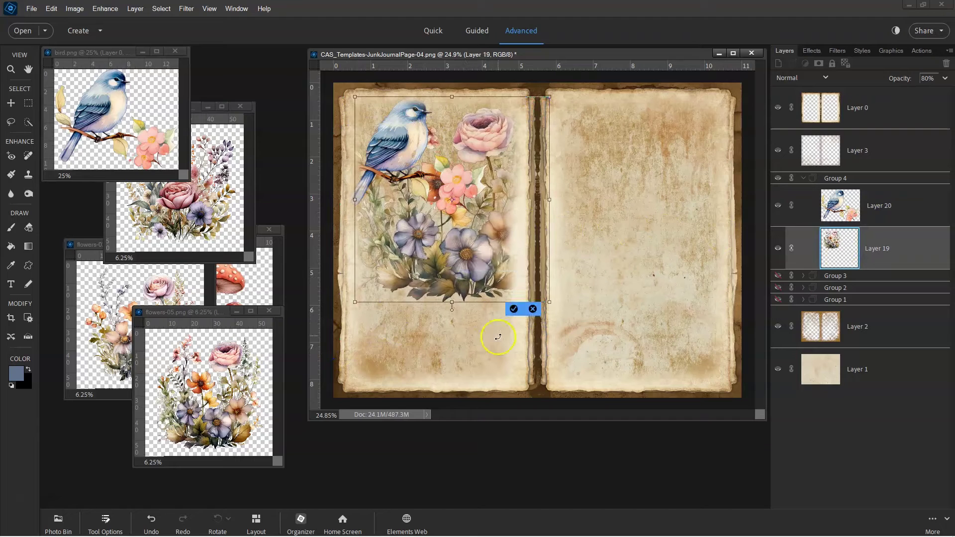
{"action": "left_click", "coordinate": [514, 309]}
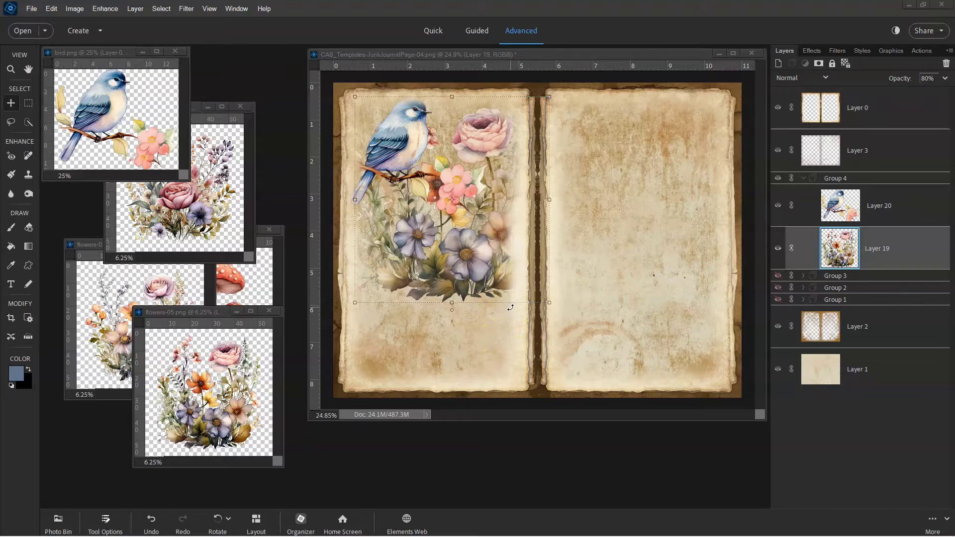
Step: Place the flowers-03.png artwork on the left page, scaled down and positioned across the lower part below the bird
{"action": "left_click", "coordinate": [169, 294]}
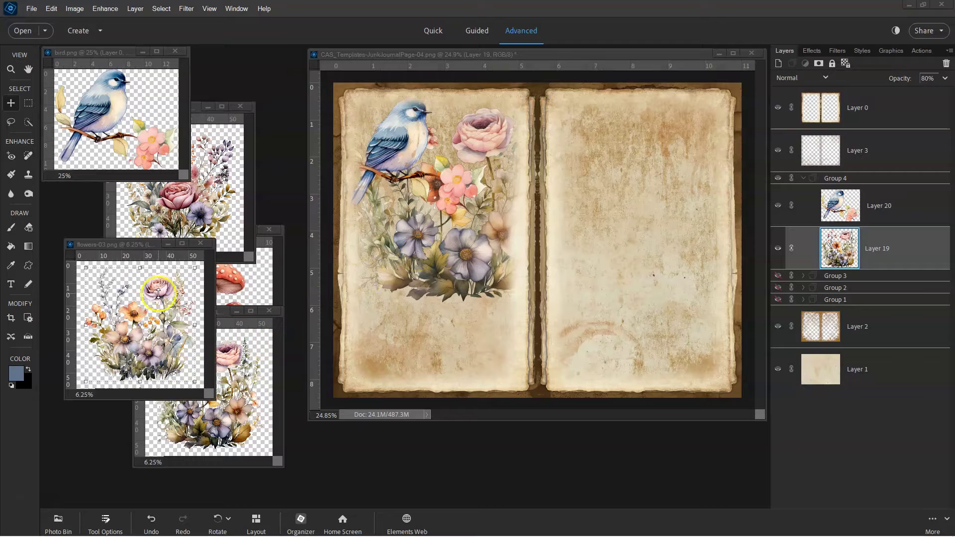
{"action": "left_click_drag", "start_coordinate": [148, 323], "coordinate": [420, 283]}
{"action": "left_click_drag", "start_coordinate": [598, 127], "coordinate": [593, 193]}
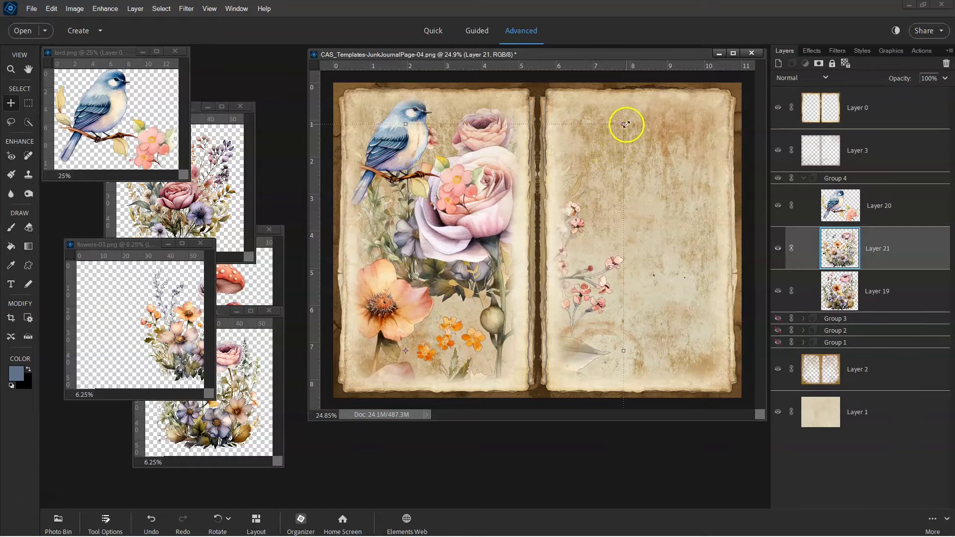
{"action": "left_click_drag", "start_coordinate": [625, 125], "coordinate": [572, 177]}
{"action": "left_click_drag", "start_coordinate": [483, 282], "coordinate": [441, 293]}
{"action": "left_click", "coordinate": [606, 278]}
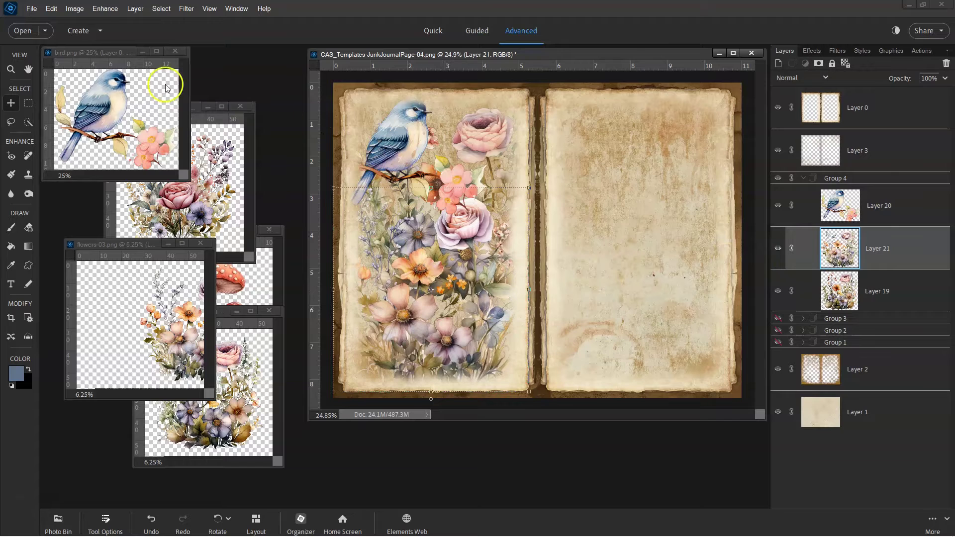
Step: Flip the lower flower layer horizontally and shift it so the rose sits near the left page's outer edge
{"action": "left_click", "coordinate": [79, 12]}
{"action": "mouse_move", "coordinate": [99, 19]}
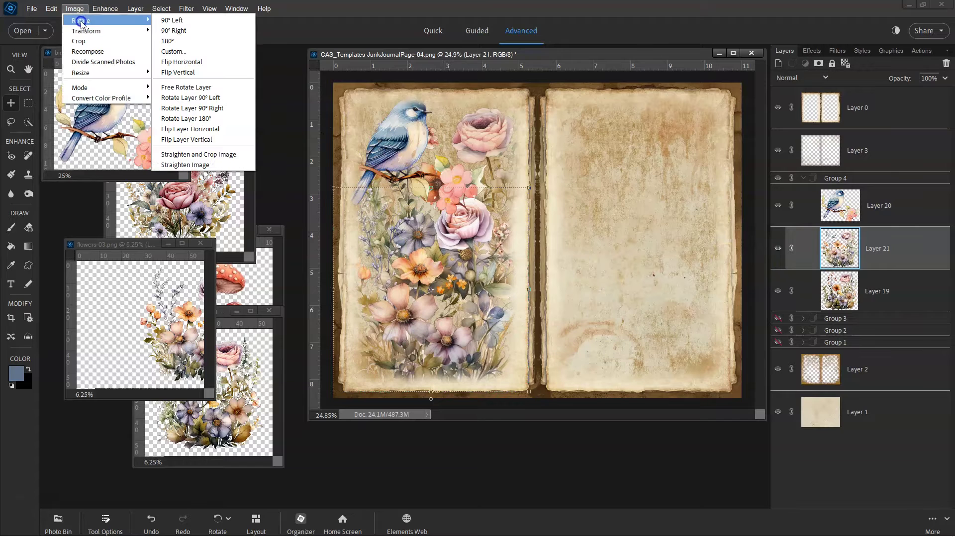
{"action": "left_click", "coordinate": [213, 135]}
{"action": "left_click_drag", "start_coordinate": [413, 265], "coordinate": [429, 271]}
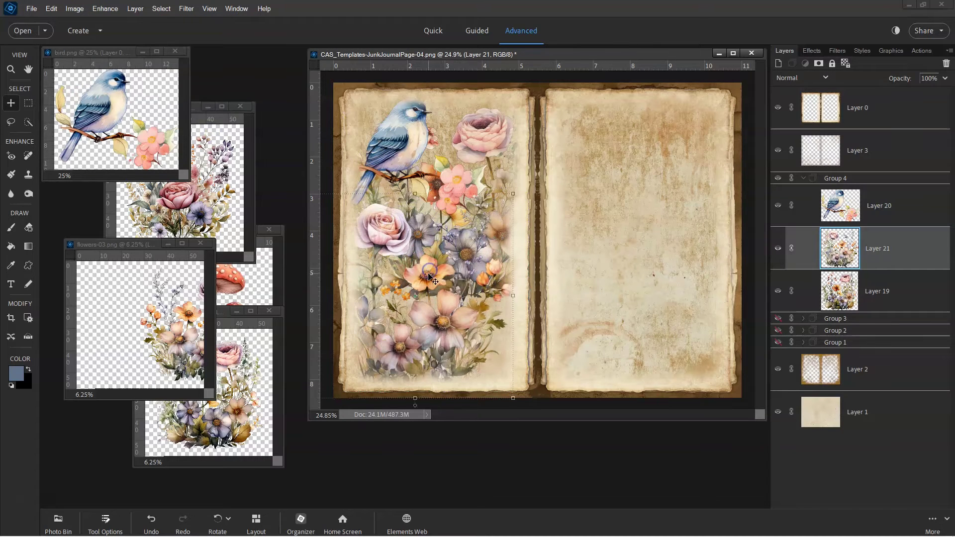
Step: Place the red mushrooms from mushrooms-01.png in the left page's lower-left corner, in front of the flowers
{"action": "left_click", "coordinate": [253, 279]}
{"action": "left_click_drag", "start_coordinate": [224, 276], "coordinate": [446, 277]}
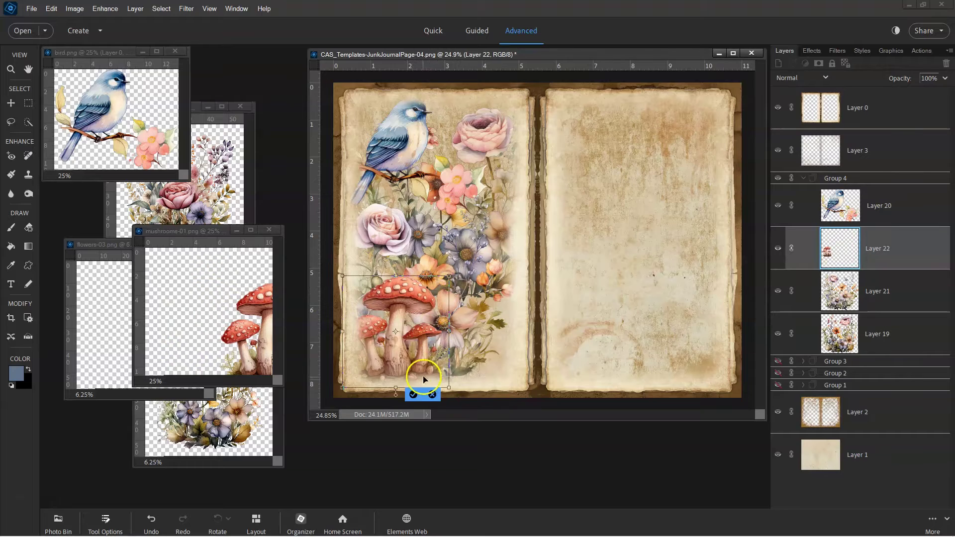
{"action": "left_click", "coordinate": [414, 393]}
{"action": "left_click_drag", "start_coordinate": [431, 353], "coordinate": [434, 353]}
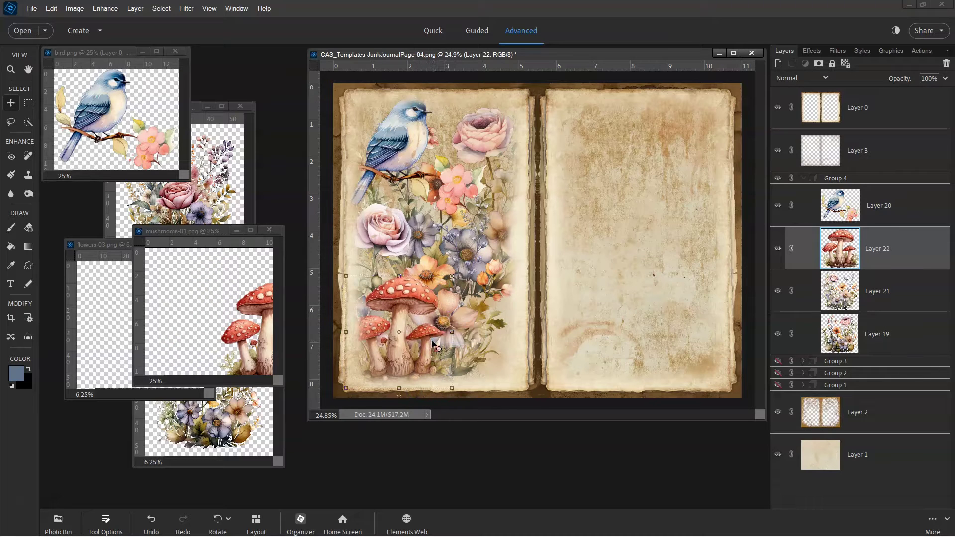
Step: Add the flowers-02.png artwork to the left page, scaled to about 4.4 in wide and placed in the lower part near the spine
{"action": "left_click", "coordinate": [209, 191]}
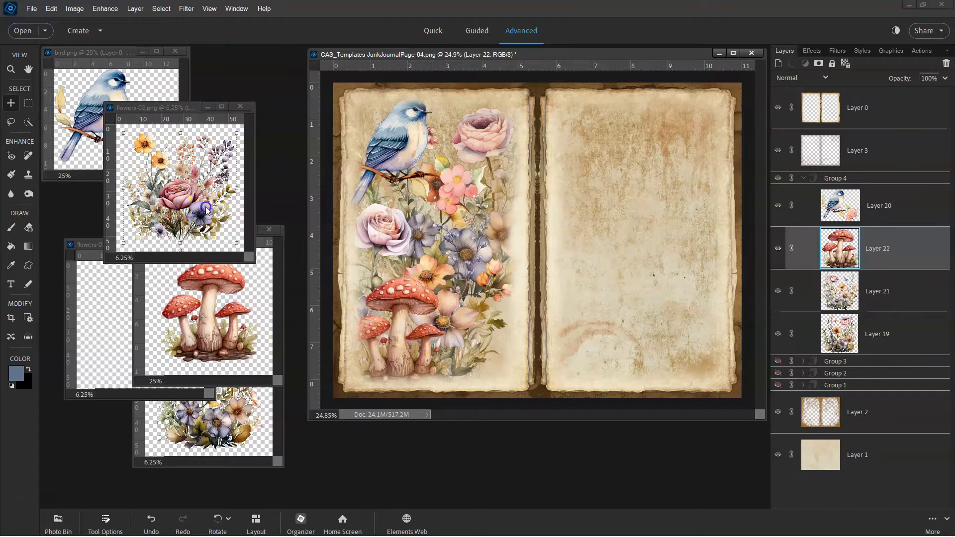
{"action": "left_click_drag", "start_coordinate": [200, 191], "coordinate": [611, 175]}
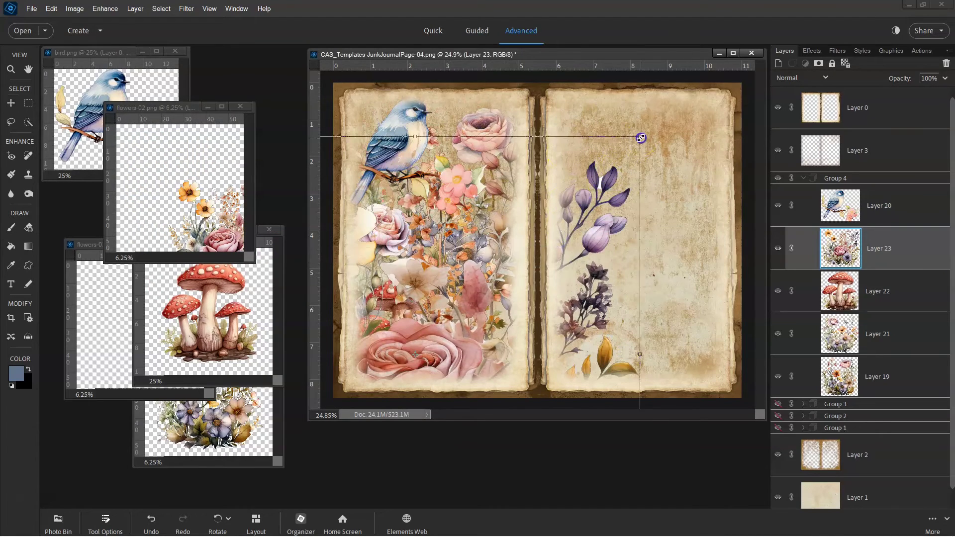
{"action": "left_click_drag", "start_coordinate": [640, 138], "coordinate": [462, 309]}
{"action": "left_click_drag", "start_coordinate": [419, 355], "coordinate": [523, 216]}
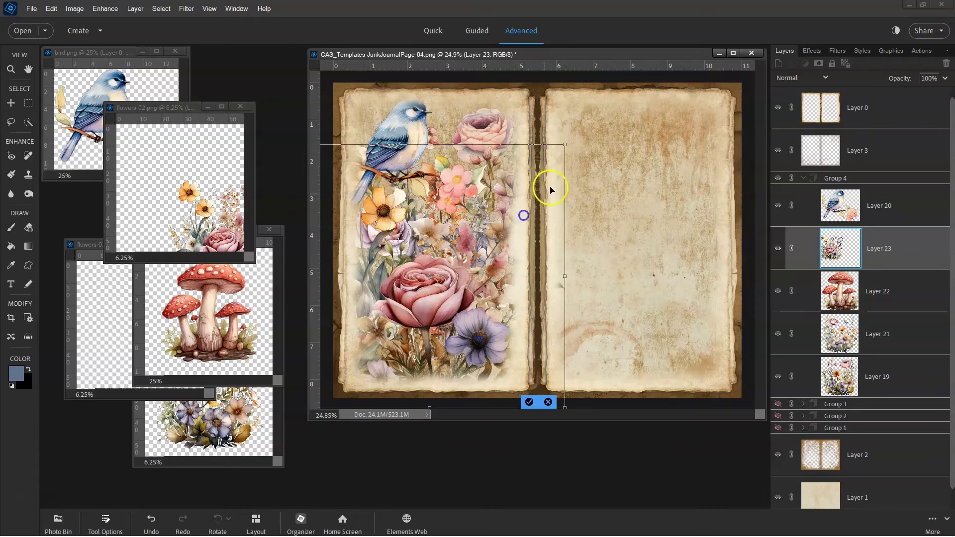
{"action": "left_click_drag", "start_coordinate": [564, 142], "coordinate": [488, 241]}
{"action": "left_click_drag", "start_coordinate": [415, 304], "coordinate": [495, 281]}
{"action": "key", "text": "Return"}
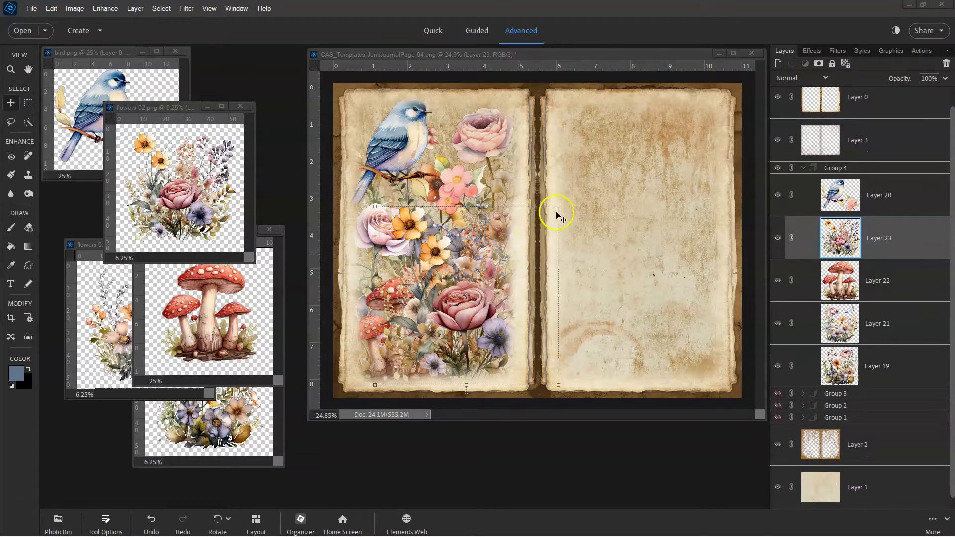
{"action": "left_click_drag", "start_coordinate": [559, 207], "coordinate": [543, 230]}
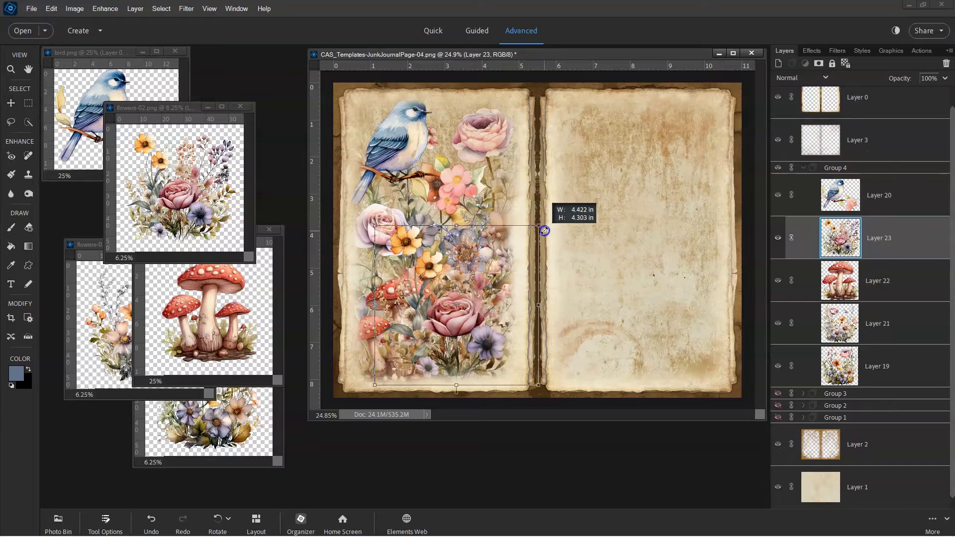
{"action": "left_click_drag", "start_coordinate": [487, 281], "coordinate": [497, 283]}
{"action": "key", "text": "Return"}
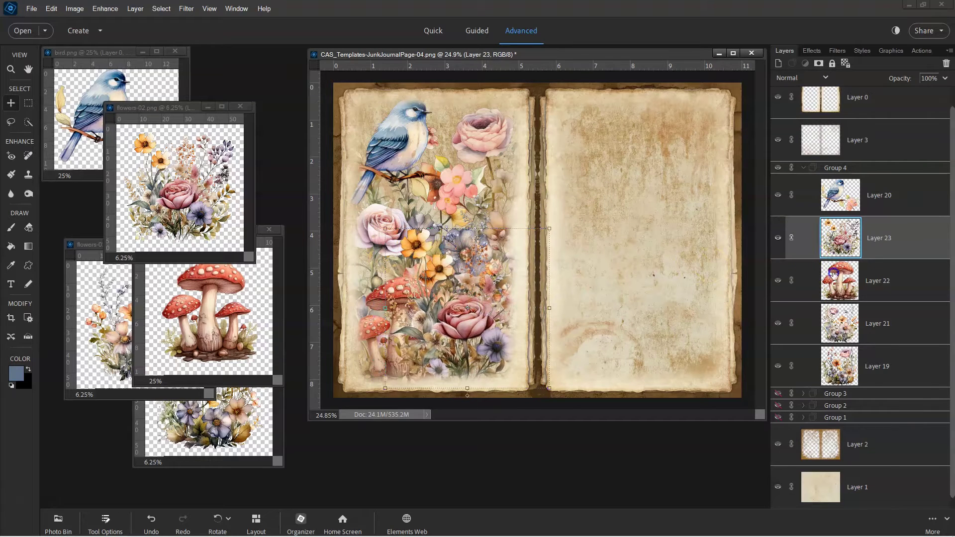
Step: Bring the red mushrooms layer in front of the newly added flowers and enlarge it slightly in the left page's lower-left corner
{"action": "left_click_drag", "start_coordinate": [833, 273], "coordinate": [839, 219]}
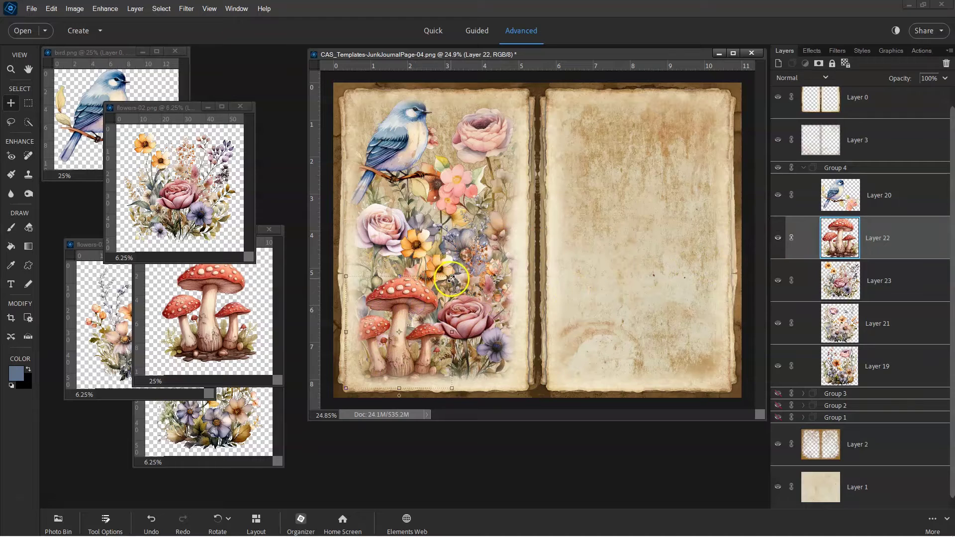
{"action": "left_click_drag", "start_coordinate": [451, 278], "coordinate": [456, 273]}
{"action": "left_click_drag", "start_coordinate": [430, 310], "coordinate": [427, 309]}
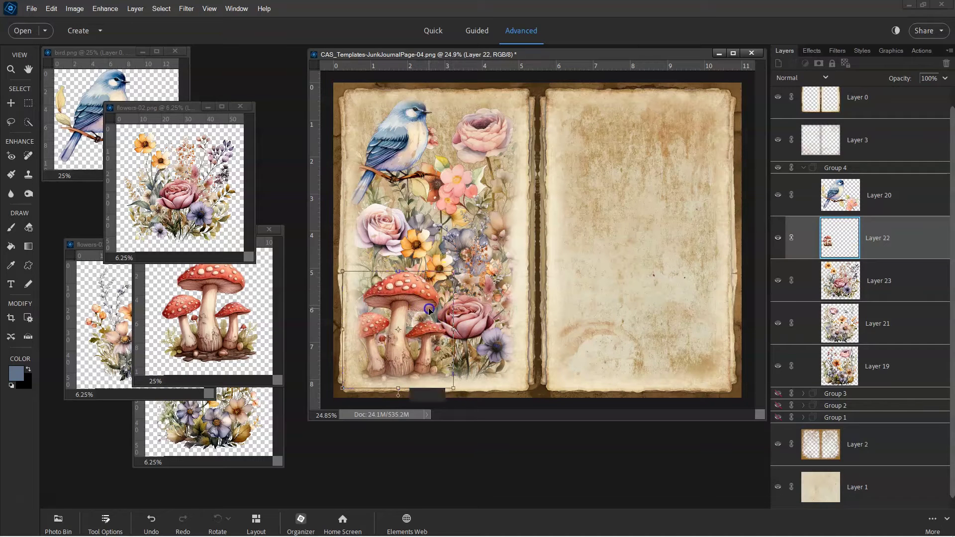
{"action": "left_click", "coordinate": [417, 394]}
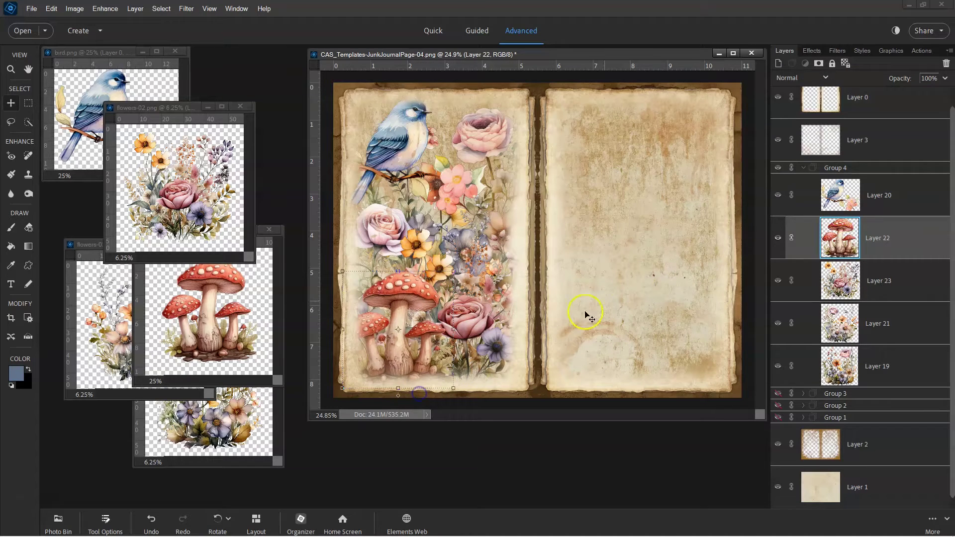
Step: Scale the flipped flowers-03 layer down slightly on the left page
{"action": "left_click", "coordinate": [836, 271]}
{"action": "left_click", "coordinate": [840, 312]}
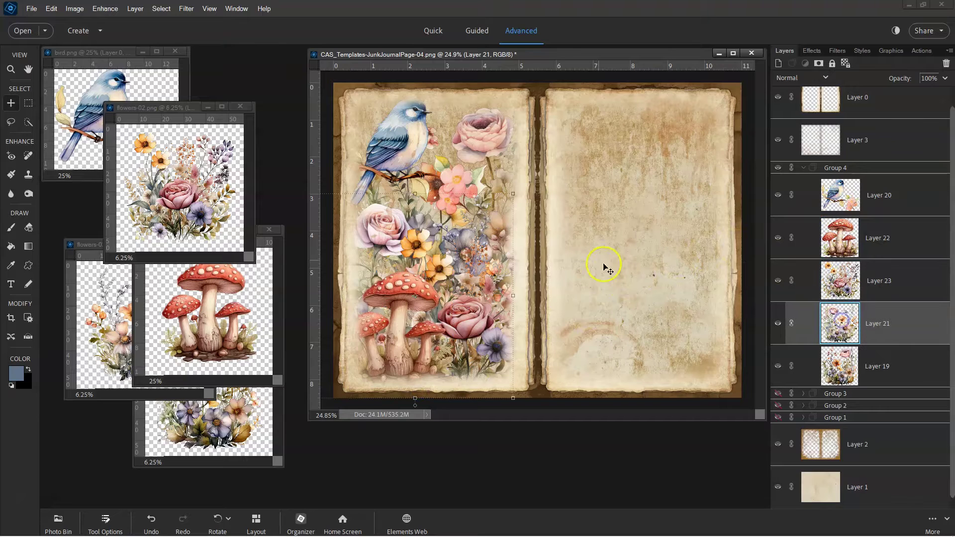
{"action": "mouse_move", "coordinate": [514, 196]}
{"action": "left_mouse_down"}
{"action": "mouse_move", "coordinate": [509, 179]}
{"action": "mouse_move", "coordinate": [494, 199]}
{"action": "mouse_move", "coordinate": [506, 192]}
{"action": "left_mouse_up"}
{"action": "key", "text": "Return"}
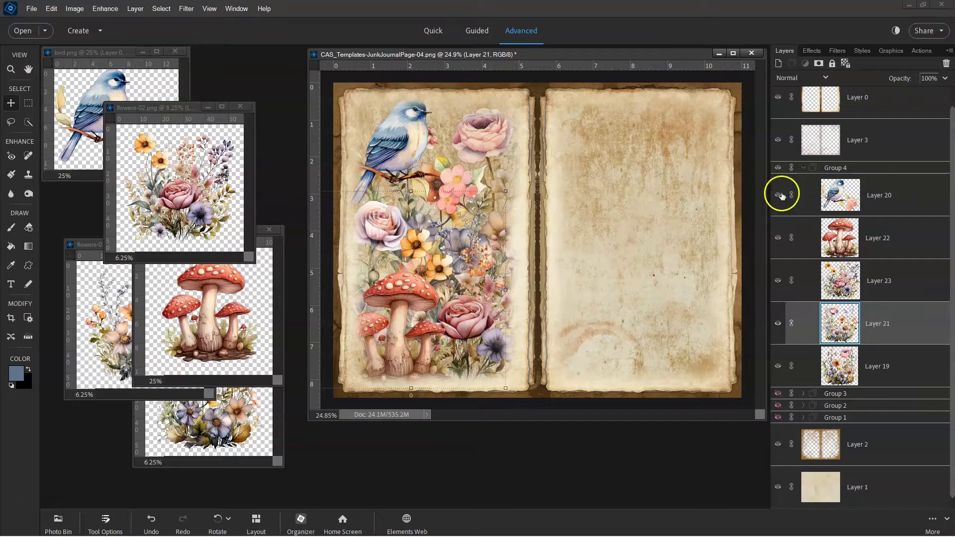
Step: Set the opacity of Group 4 to 80% and make its bird layer active
{"action": "left_click", "coordinate": [842, 168]}
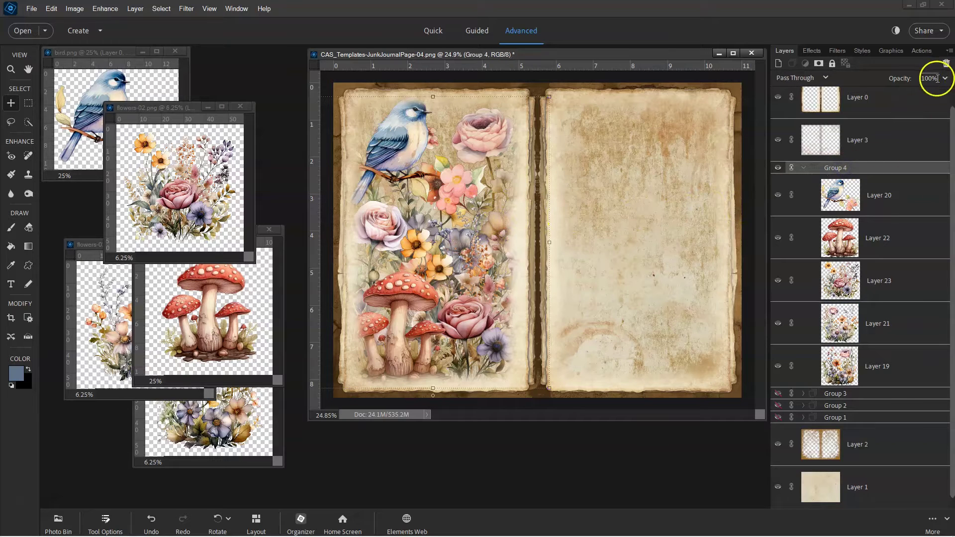
{"action": "type", "text": "80"}
{"action": "left_click", "coordinate": [904, 195]}
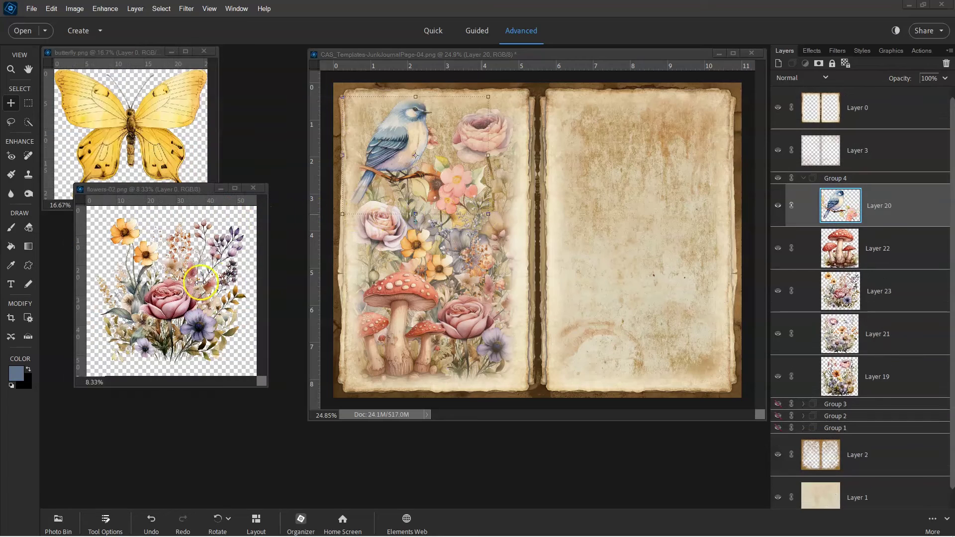
Step: Add the flowers-02.png artwork to the right page above the bird layer, scaled down to fill the page's lower two thirds
{"action": "left_click_drag", "start_coordinate": [200, 282], "coordinate": [622, 250]}
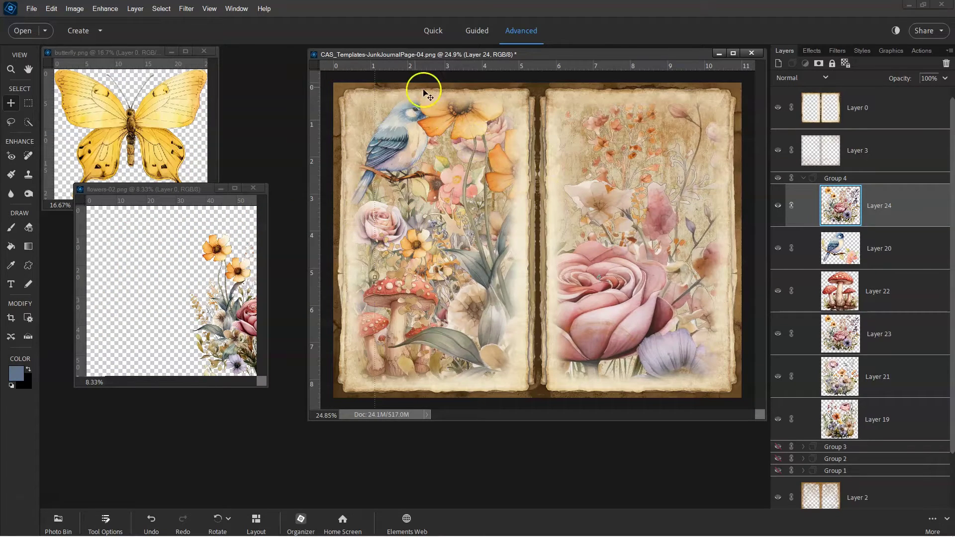
{"action": "left_click_drag", "start_coordinate": [476, 171], "coordinate": [475, 224]}
{"action": "left_click_drag", "start_coordinate": [376, 112], "coordinate": [512, 253]}
{"action": "left_click_drag", "start_coordinate": [629, 344], "coordinate": [626, 213]}
{"action": "left_click_drag", "start_coordinate": [646, 265], "coordinate": [640, 259]}
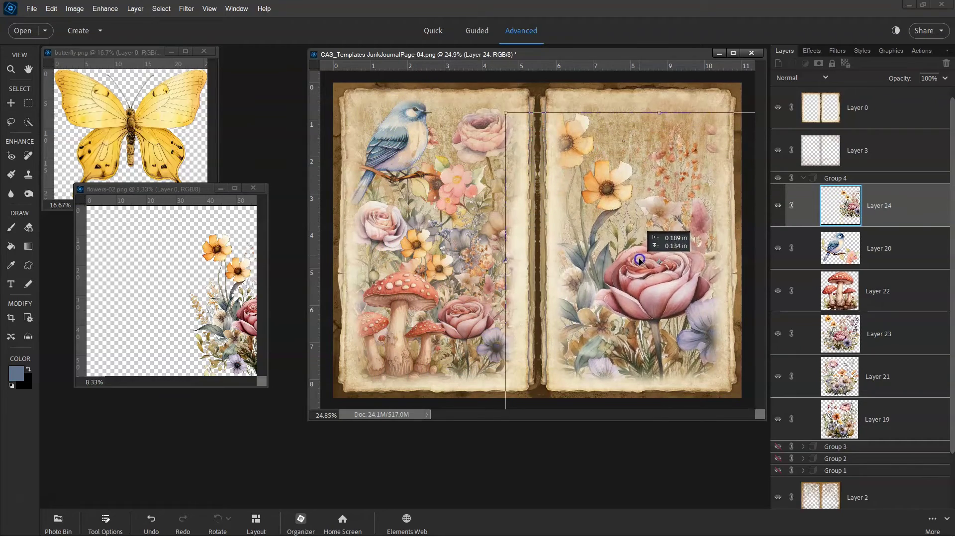
{"action": "left_click_drag", "start_coordinate": [509, 117], "coordinate": [556, 164]}
{"action": "left_click_drag", "start_coordinate": [635, 239], "coordinate": [603, 226]}
{"action": "double_click", "coordinate": [614, 232]}
{"action": "left_click_drag", "start_coordinate": [529, 147], "coordinate": [603, 222]}
{"action": "left_click", "coordinate": [726, 393]}
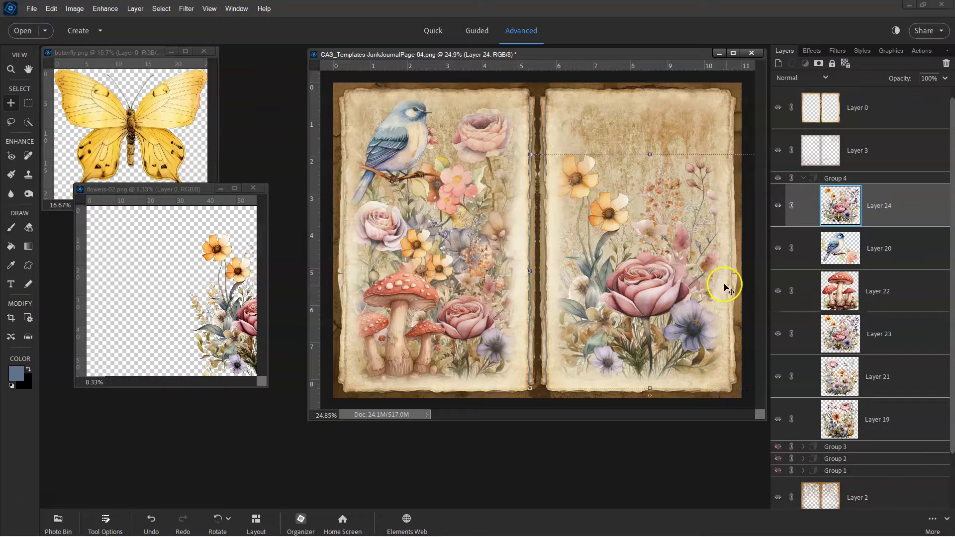
Step: Place the yellow butterfly from butterfly.png near the top of the right page, scaled down and tilted above the flowers
{"action": "left_click_drag", "start_coordinate": [164, 112], "coordinate": [562, 214]}
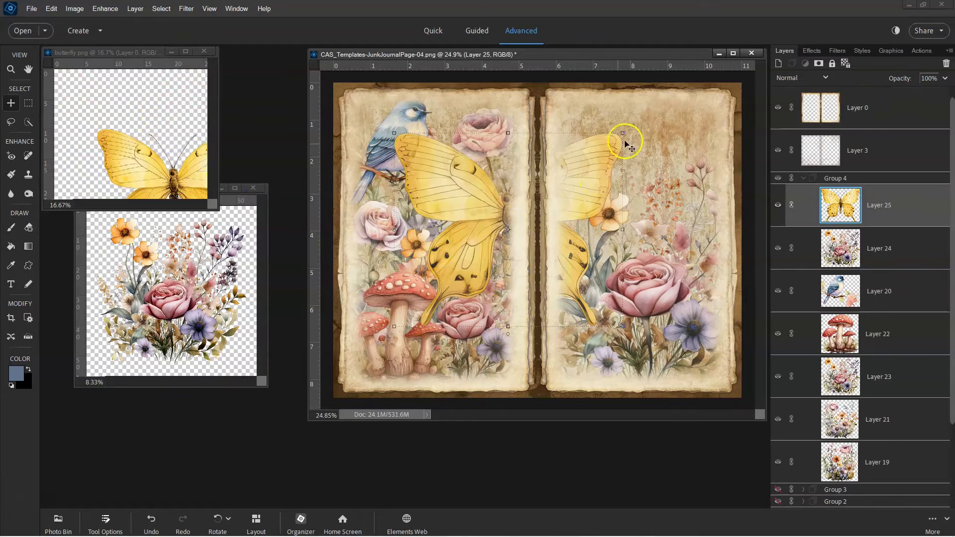
{"action": "left_click_drag", "start_coordinate": [622, 133], "coordinate": [518, 222]}
{"action": "left_click_drag", "start_coordinate": [464, 270], "coordinate": [644, 168]}
{"action": "mouse_move", "coordinate": [697, 119]}
{"action": "left_mouse_down"}
{"action": "mouse_move", "coordinate": [718, 124]}
{"action": "mouse_move", "coordinate": [706, 115]}
{"action": "mouse_move", "coordinate": [687, 130]}
{"action": "left_mouse_up"}
{"action": "left_click_drag", "start_coordinate": [655, 179], "coordinate": [681, 145]}
{"action": "key", "text": "Return"}
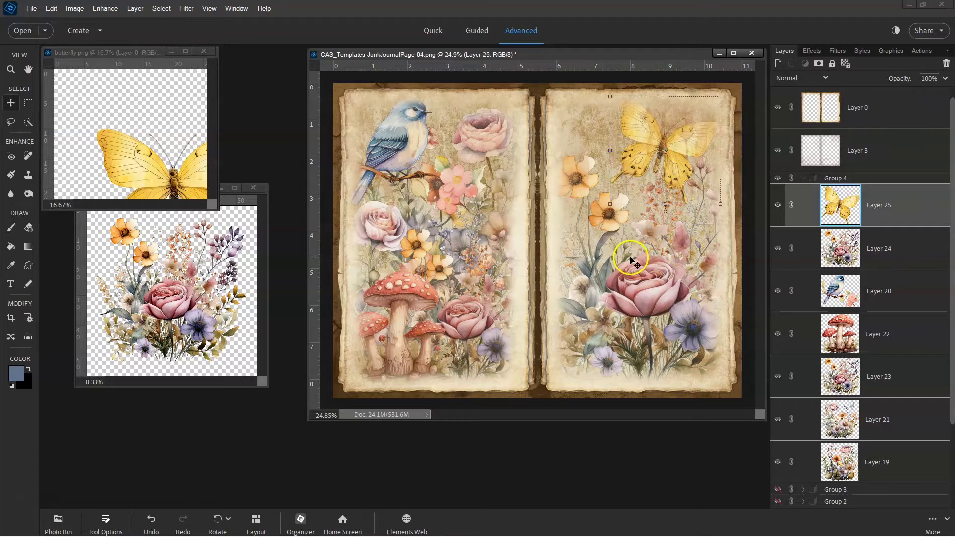
Step: Enlarge the right page's flowers to about 6.7 in wide and reposition them below the butterfly
{"action": "left_click", "coordinate": [863, 253]}
{"action": "left_click_drag", "start_coordinate": [528, 156], "coordinate": [522, 145]}
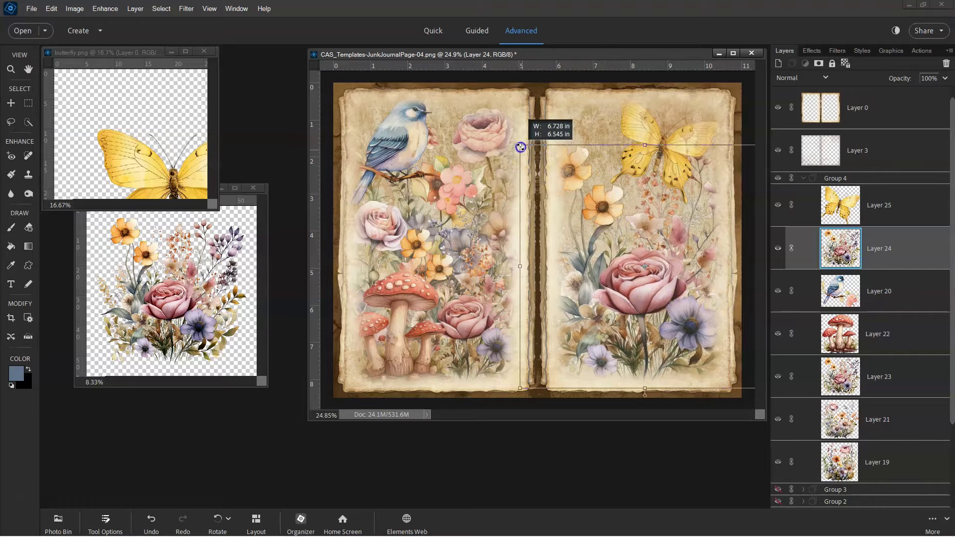
{"action": "mouse_move", "coordinate": [624, 219]}
{"action": "left_mouse_down"}
{"action": "mouse_move", "coordinate": [633, 213]}
{"action": "mouse_move", "coordinate": [621, 207]}
{"action": "mouse_move", "coordinate": [632, 232]}
{"action": "left_mouse_up"}
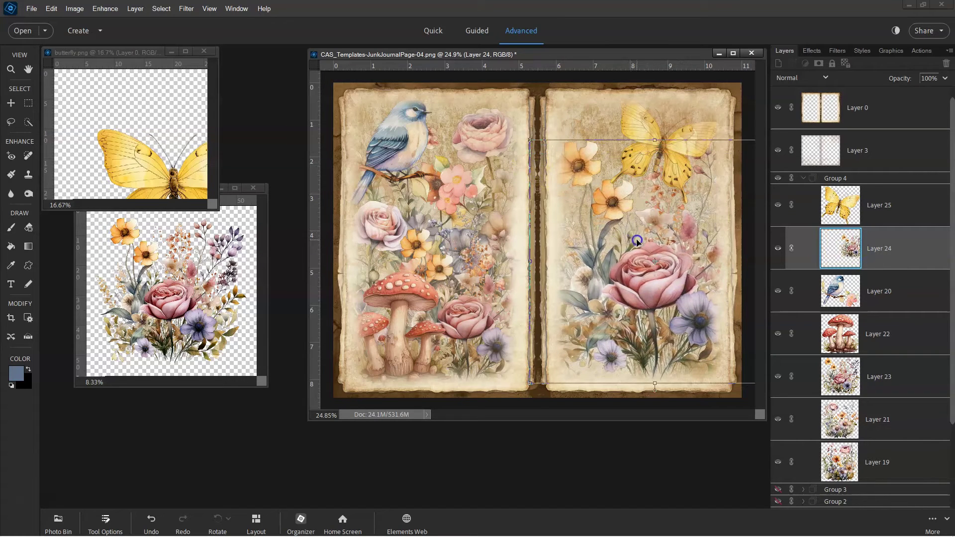
{"action": "key", "text": "Return"}
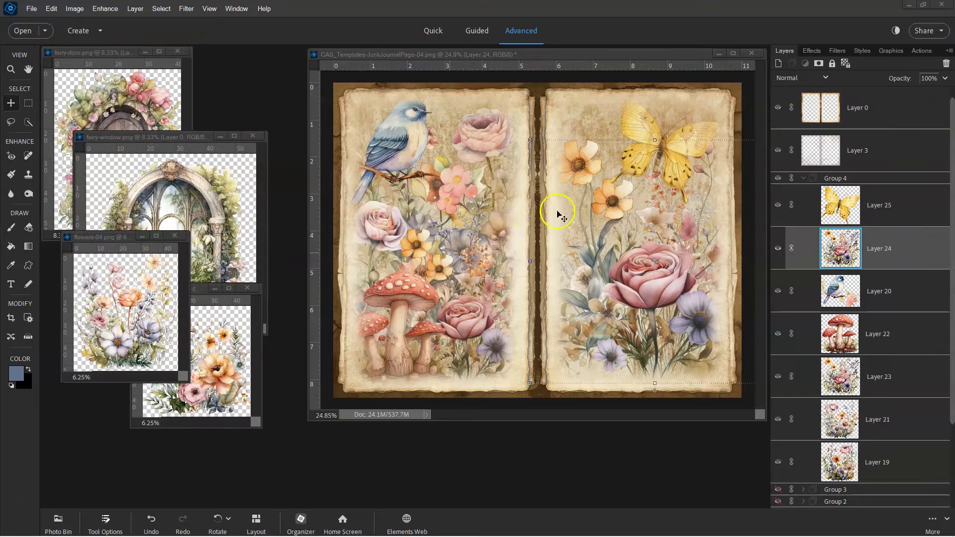
Step: Collapse and hide Group 4, and place the fairy-door.png artwork on the left page, scaled to fill it
{"action": "left_click", "coordinate": [804, 182]}
{"action": "left_click", "coordinate": [778, 178]}
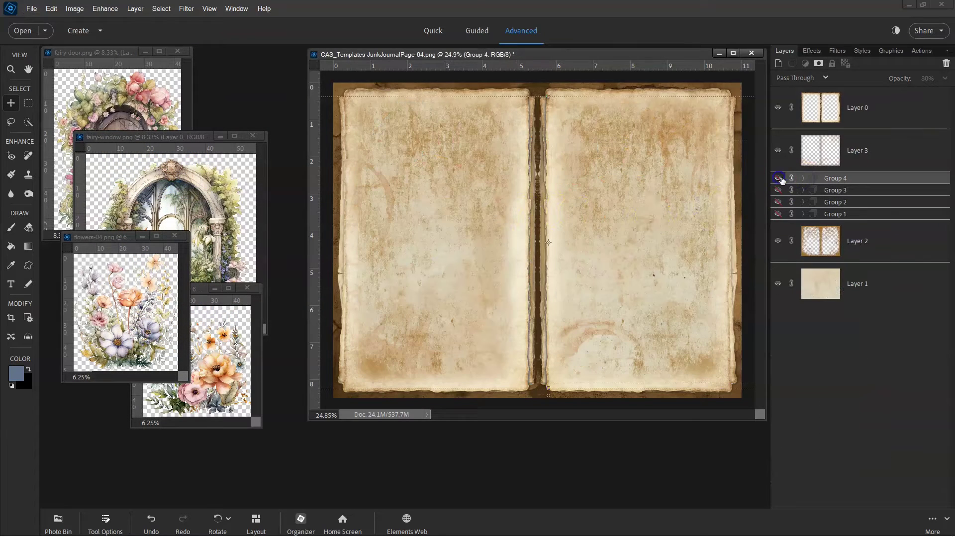
{"action": "left_click_drag", "start_coordinate": [169, 120], "coordinate": [634, 208]}
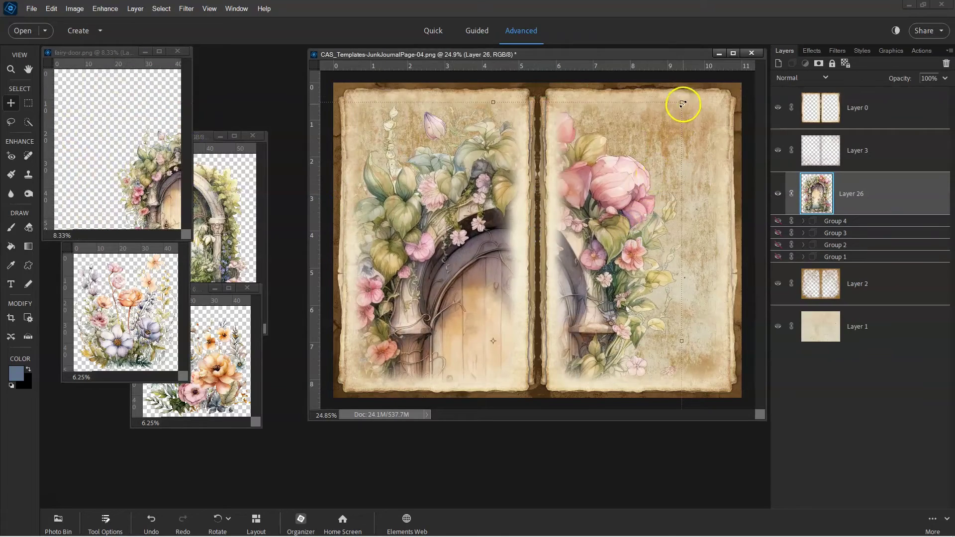
{"action": "left_click_drag", "start_coordinate": [682, 100], "coordinate": [571, 259]}
{"action": "left_click_drag", "start_coordinate": [510, 339], "coordinate": [501, 172]}
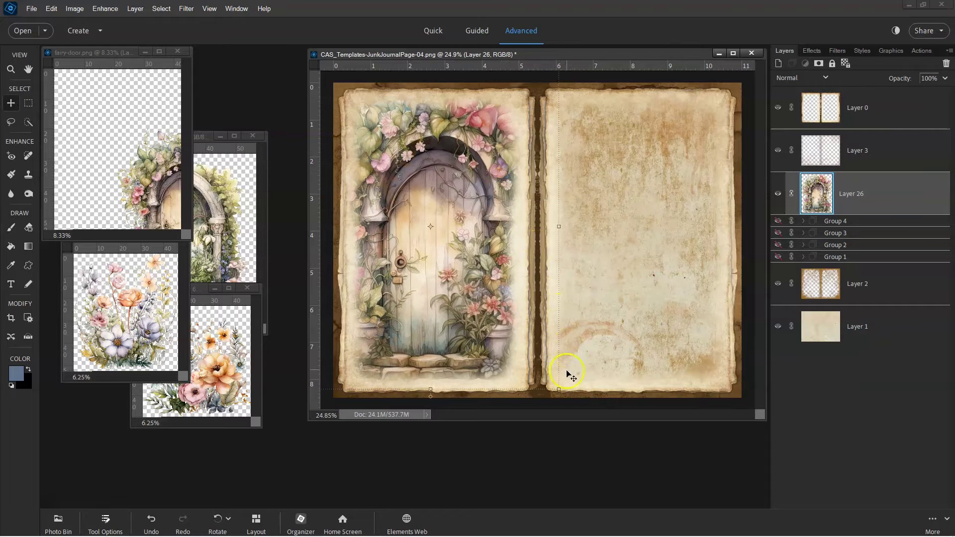
{"action": "left_click_drag", "start_coordinate": [558, 390], "coordinate": [510, 331]}
{"action": "left_click_drag", "start_coordinate": [547, 93], "coordinate": [548, 92]}
{"action": "left_click_drag", "start_coordinate": [514, 154], "coordinate": [512, 157]}
{"action": "left_click", "coordinate": [498, 192]}
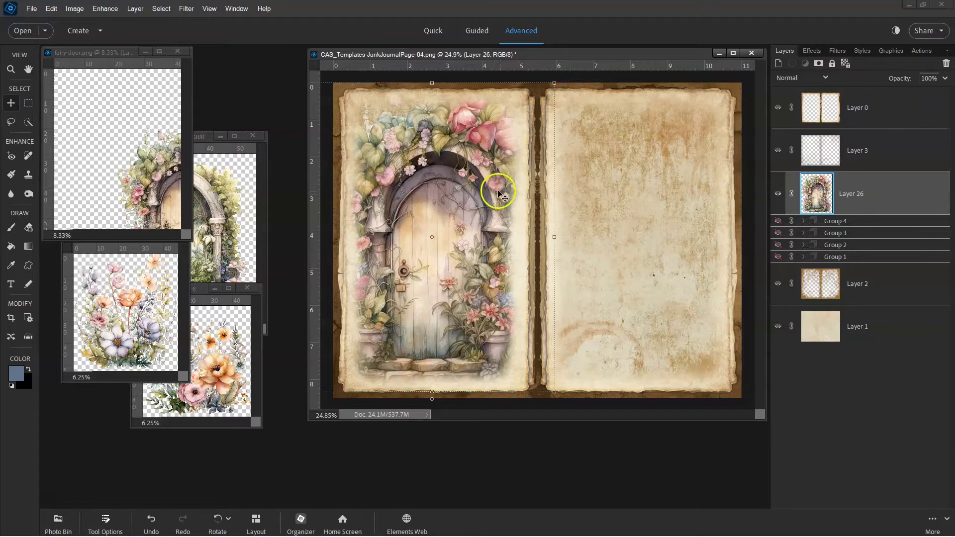
Step: Put the fairy door layer in a new group with 80% opacity, and make the door layer active
{"action": "key", "text": "ctrl+g"}
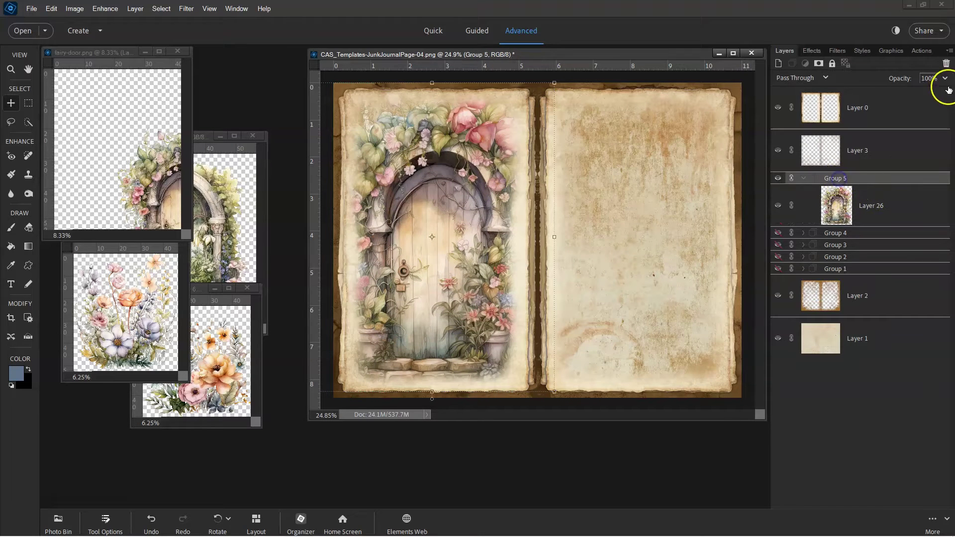
{"action": "left_click_drag", "start_coordinate": [907, 83], "coordinate": [893, 85]}
{"action": "type", "text": "70"}
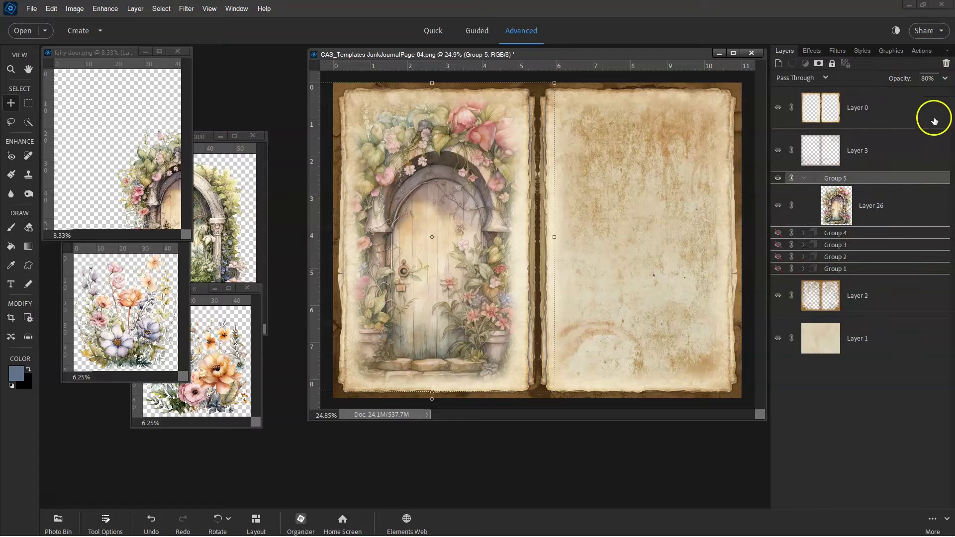
{"action": "left_click", "coordinate": [868, 203]}
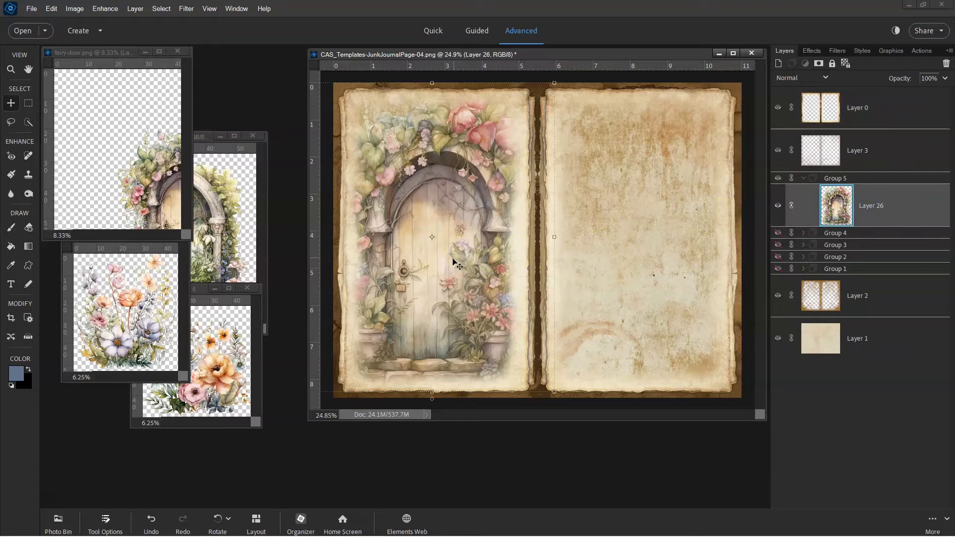
Step: Add the fairy-window.png artwork above the door layer, scaled down to fit the upper part of the right page
{"action": "left_click_drag", "start_coordinate": [192, 210], "coordinate": [520, 226]}
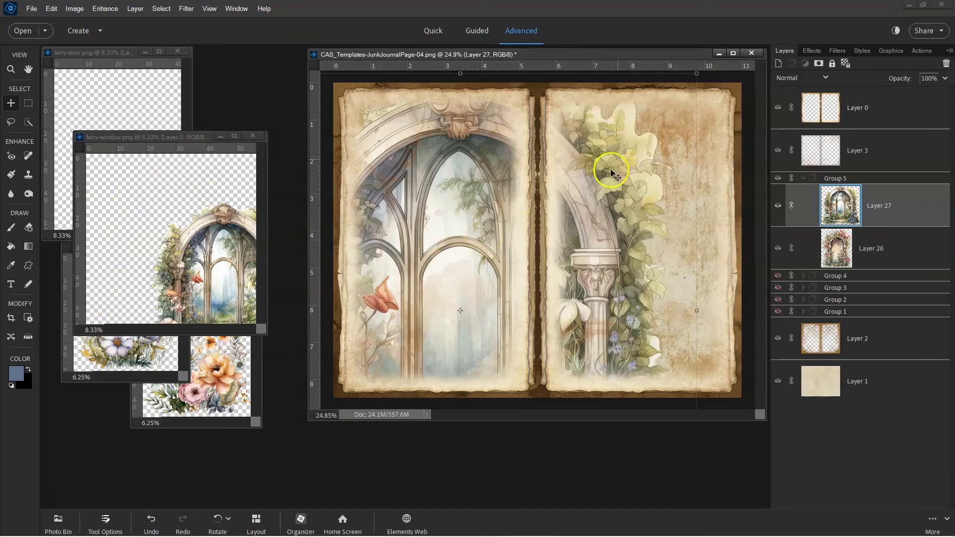
{"action": "left_click_drag", "start_coordinate": [620, 159], "coordinate": [606, 200]}
{"action": "left_click_drag", "start_coordinate": [680, 116], "coordinate": [483, 316]}
{"action": "left_click_drag", "start_coordinate": [436, 342], "coordinate": [675, 144]}
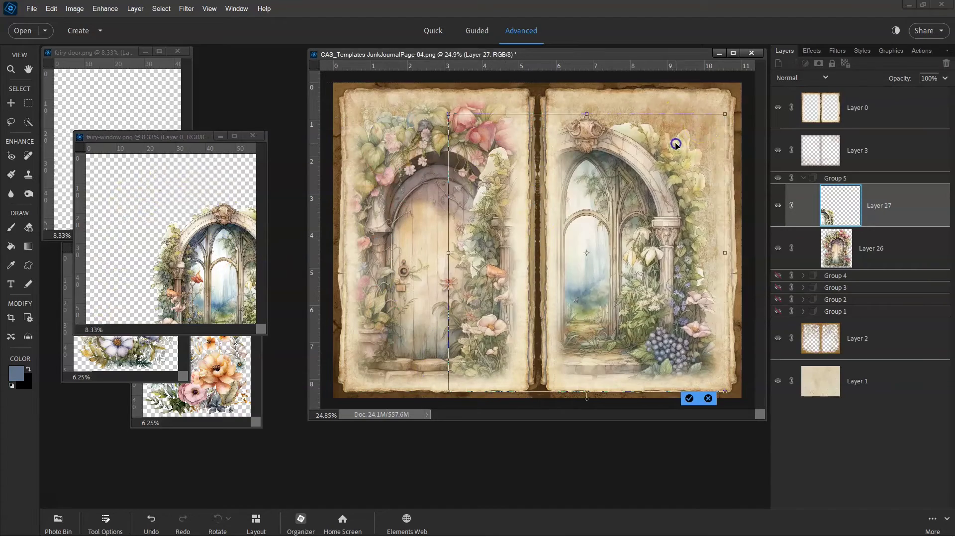
{"action": "left_click_drag", "start_coordinate": [726, 114], "coordinate": [687, 156]}
{"action": "left_click_drag", "start_coordinate": [636, 226], "coordinate": [706, 146]}
{"action": "key", "text": "Return"}
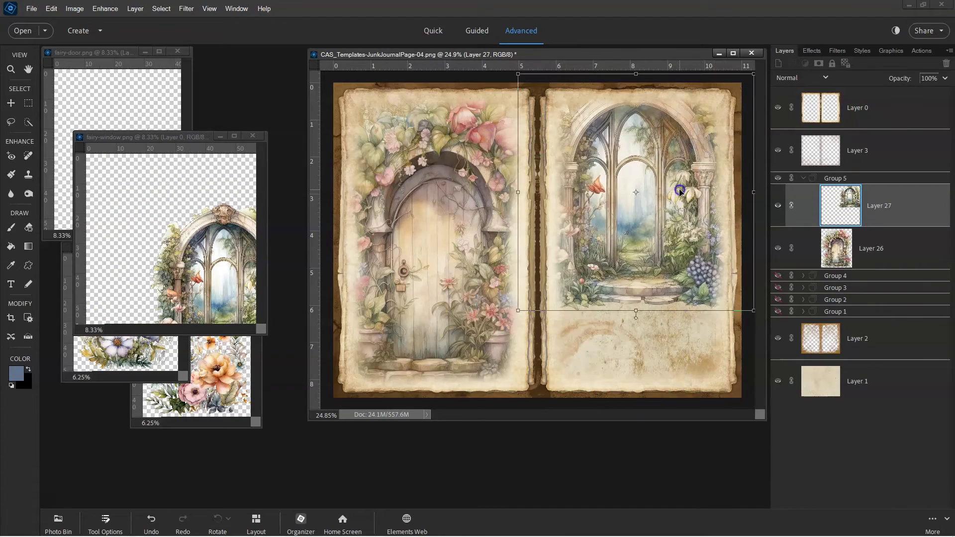
{"action": "left_click_drag", "start_coordinate": [520, 308], "coordinate": [533, 294]}
{"action": "left_click_drag", "start_coordinate": [666, 254], "coordinate": [664, 266]}
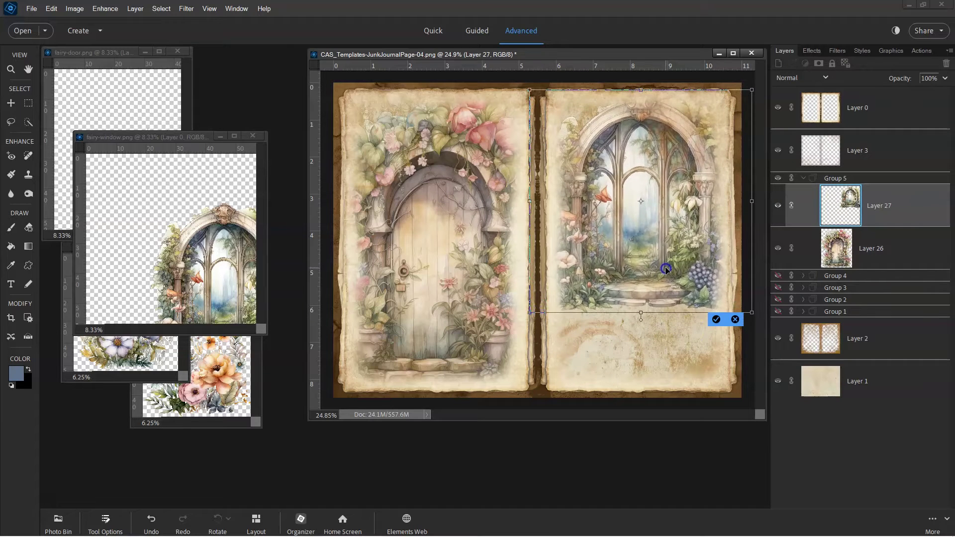
{"action": "left_click", "coordinate": [717, 320]}
Step: Add the flowers-01.png artwork to the right page, scaled down to fit the lower left area below the window
{"action": "left_click_drag", "start_coordinate": [227, 374], "coordinate": [660, 188]}
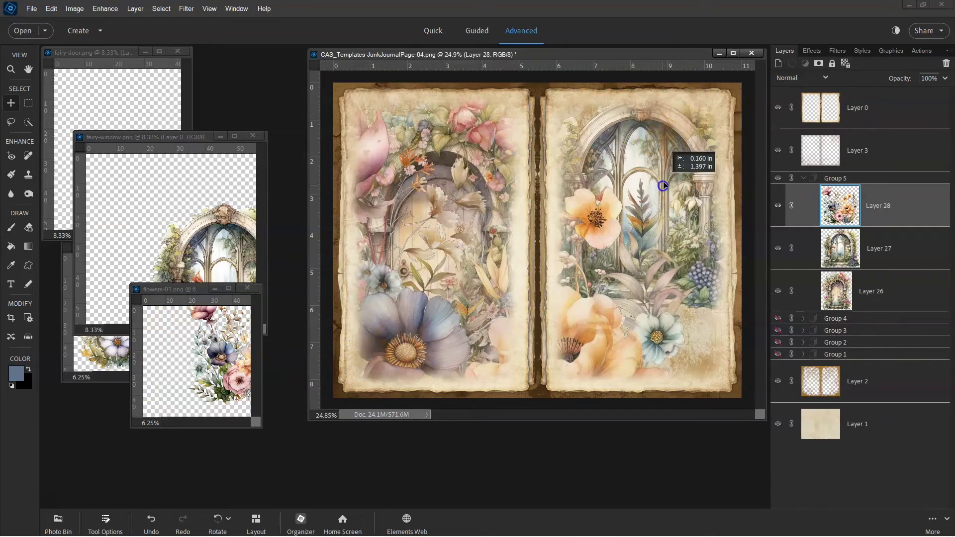
{"action": "left_click_drag", "start_coordinate": [702, 99], "coordinate": [521, 314]}
{"action": "left_click_drag", "start_coordinate": [450, 343], "coordinate": [650, 155]}
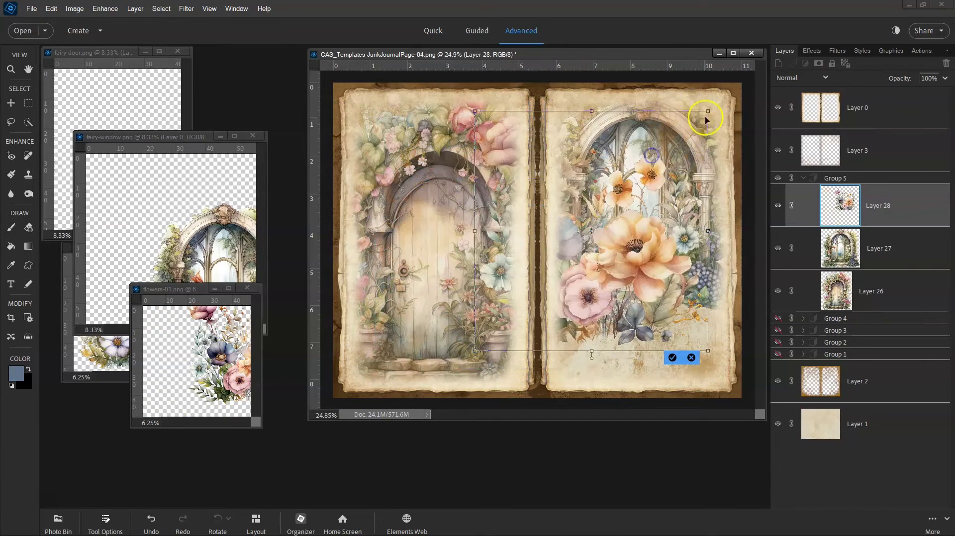
{"action": "left_click_drag", "start_coordinate": [705, 113], "coordinate": [674, 145]}
{"action": "left_click_drag", "start_coordinate": [608, 240], "coordinate": [661, 292]}
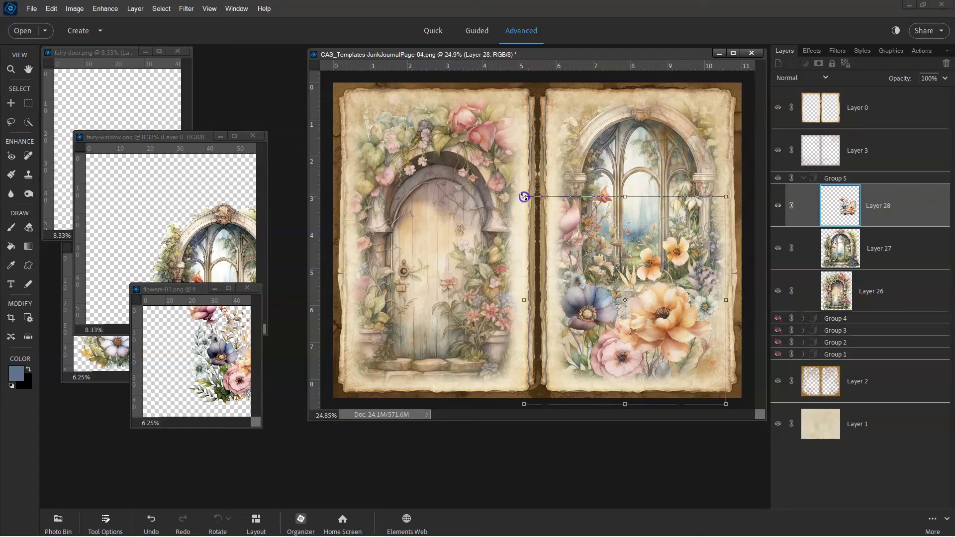
{"action": "left_click_drag", "start_coordinate": [523, 197], "coordinate": [570, 256]}
{"action": "left_click_drag", "start_coordinate": [657, 321], "coordinate": [620, 323]}
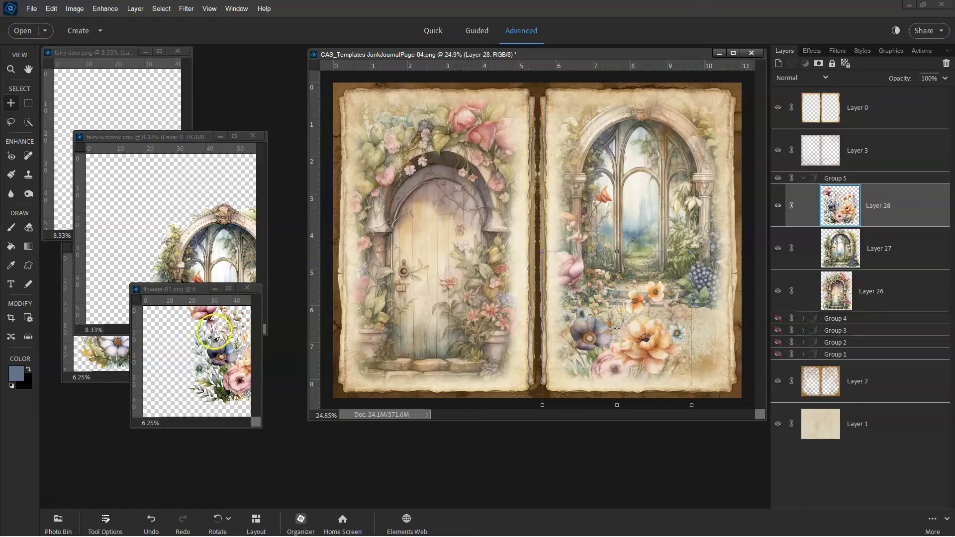
Step: Place the flowers-04.png artwork at the right page's lower right behind the flowers-01 layer, and nudge the front flowers down slightly
{"action": "left_click", "coordinate": [81, 347]}
{"action": "left_click_drag", "start_coordinate": [83, 351], "coordinate": [647, 219]}
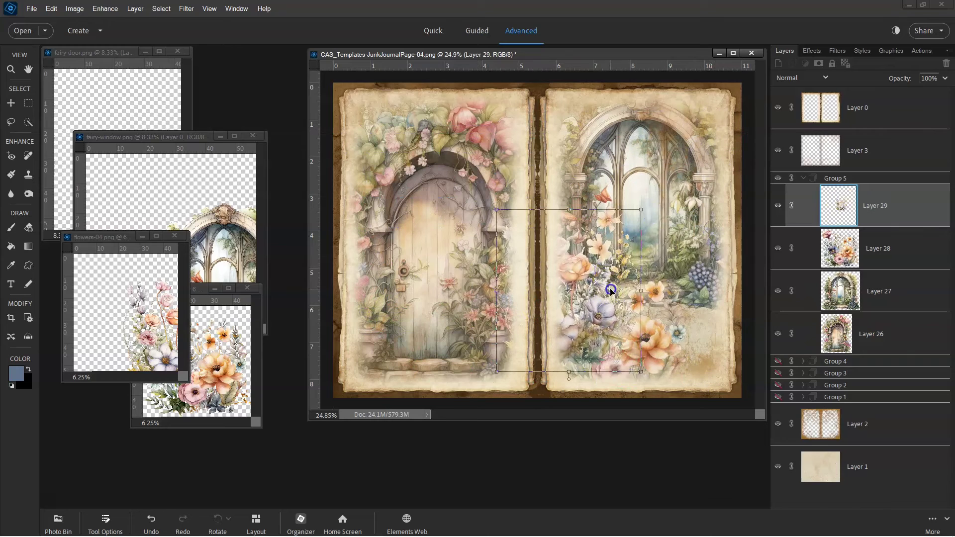
{"action": "left_click_drag", "start_coordinate": [605, 286], "coordinate": [717, 322]}
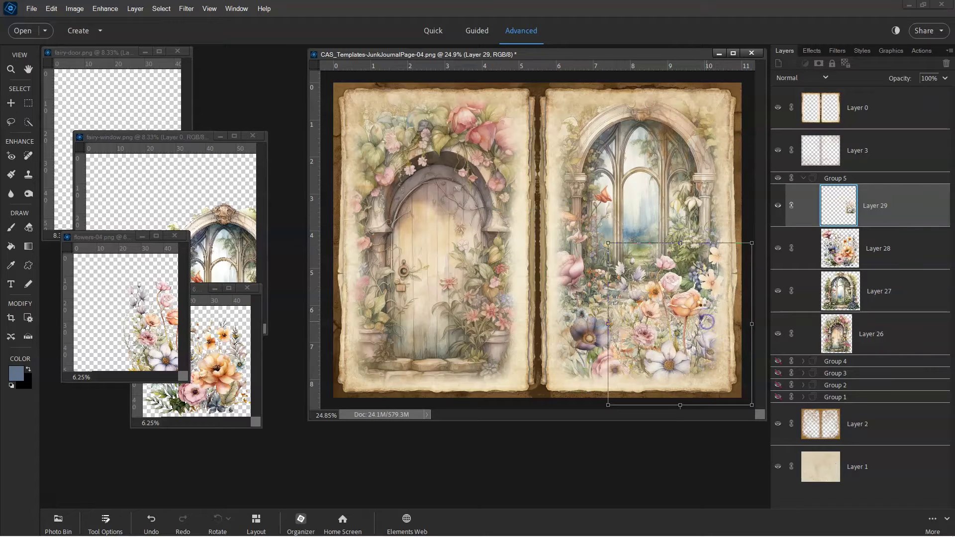
{"action": "left_click_drag", "start_coordinate": [837, 206], "coordinate": [837, 260]}
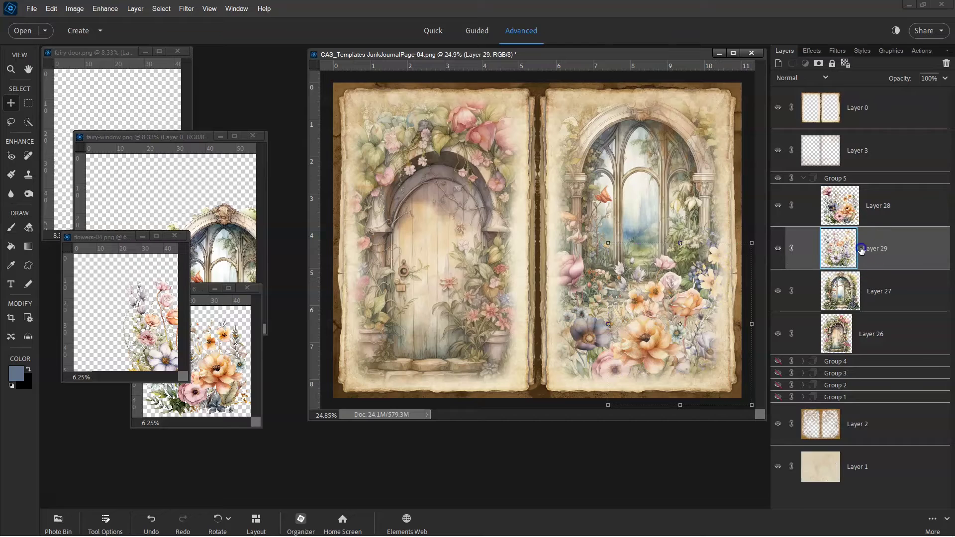
{"action": "left_click_drag", "start_coordinate": [694, 271], "coordinate": [692, 270]}
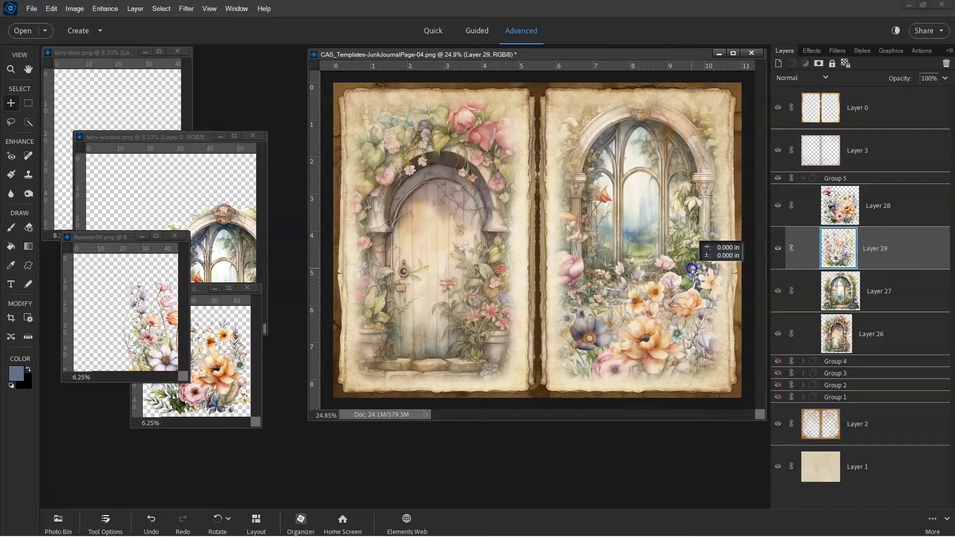
{"action": "left_click", "coordinate": [842, 212]}
{"action": "left_click_drag", "start_coordinate": [656, 329], "coordinate": [657, 336]}
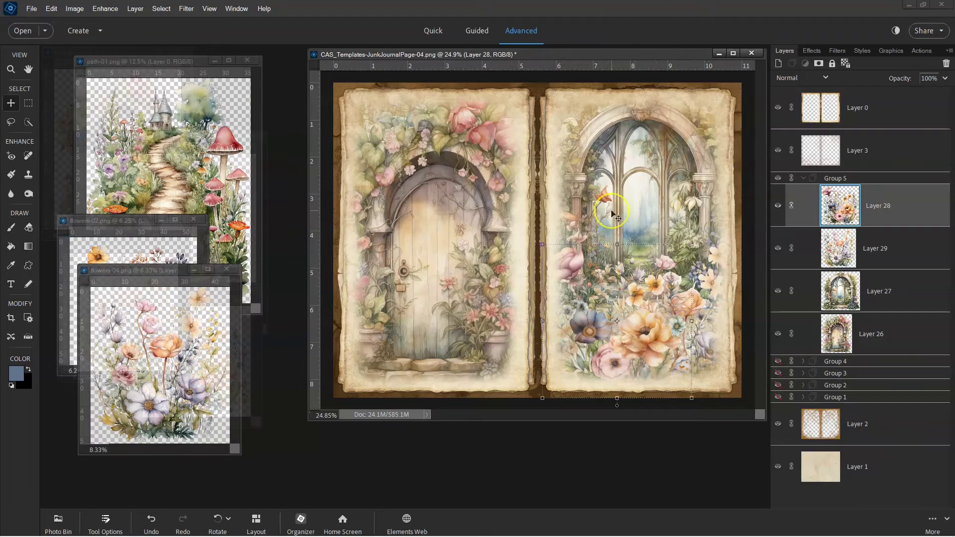
Step: Collapse and hide Group 5, and place the path-01.png artwork on the left page, scaled to fill it
{"action": "left_click", "coordinate": [802, 178]}
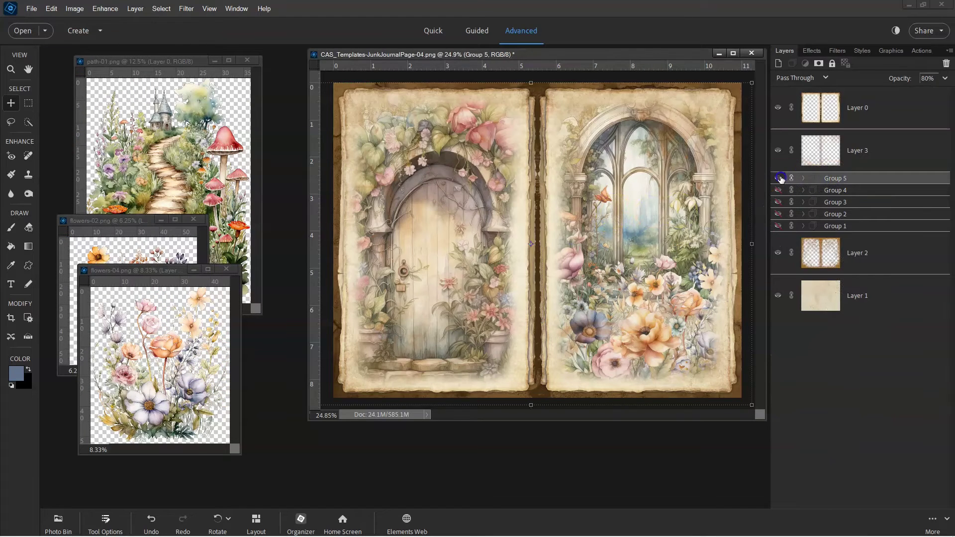
{"action": "left_click", "coordinate": [779, 178]}
{"action": "left_click_drag", "start_coordinate": [203, 159], "coordinate": [411, 208]}
{"action": "left_click_drag", "start_coordinate": [470, 153], "coordinate": [547, 192]}
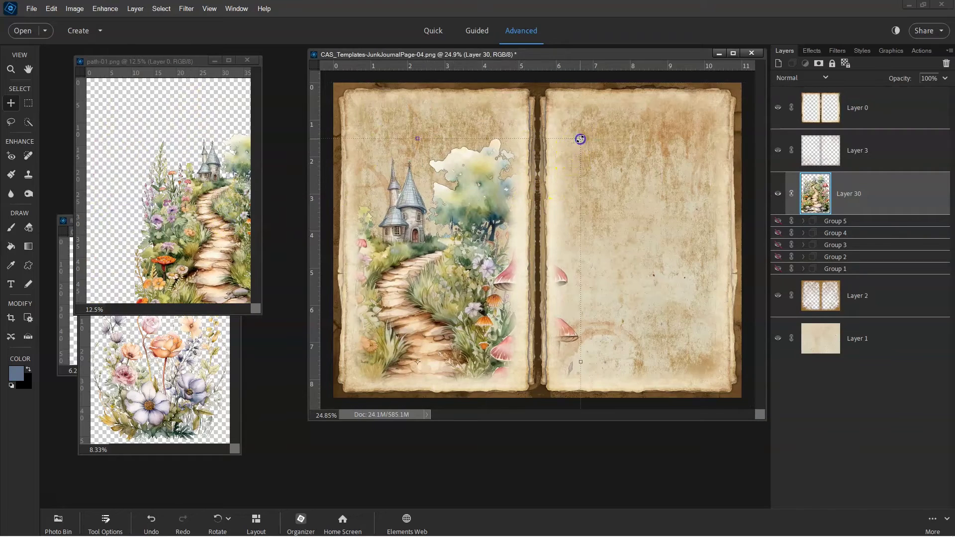
{"action": "left_click_drag", "start_coordinate": [580, 139], "coordinate": [478, 171]}
{"action": "key", "text": "Return"}
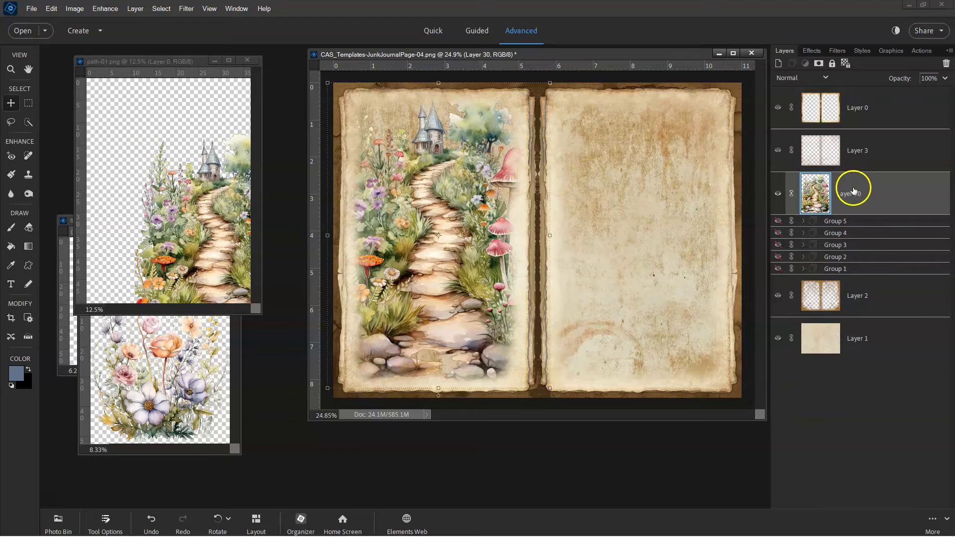
Step: Put the path layer in a new group with 80% opacity, and make the path layer active
{"action": "key", "text": "ctrl+g"}
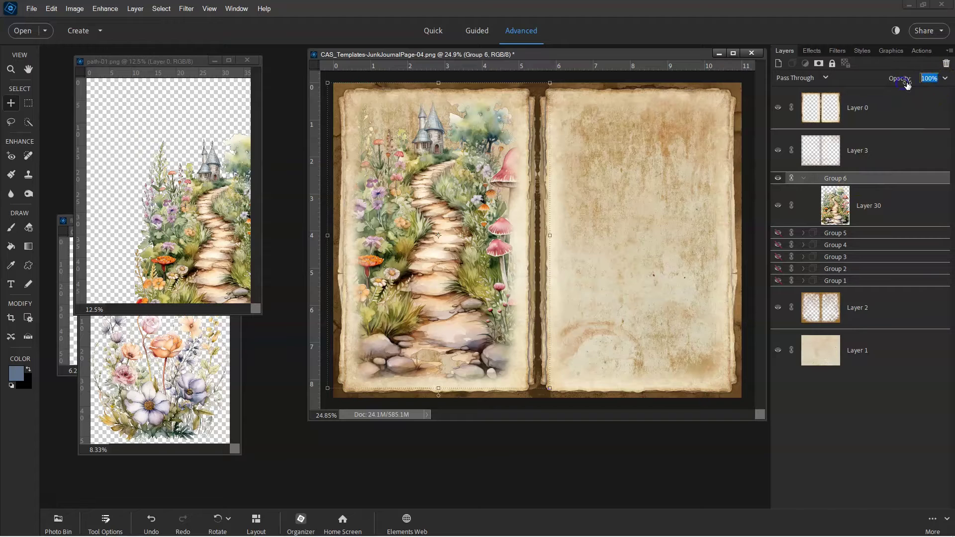
{"action": "type", "text": "80"}
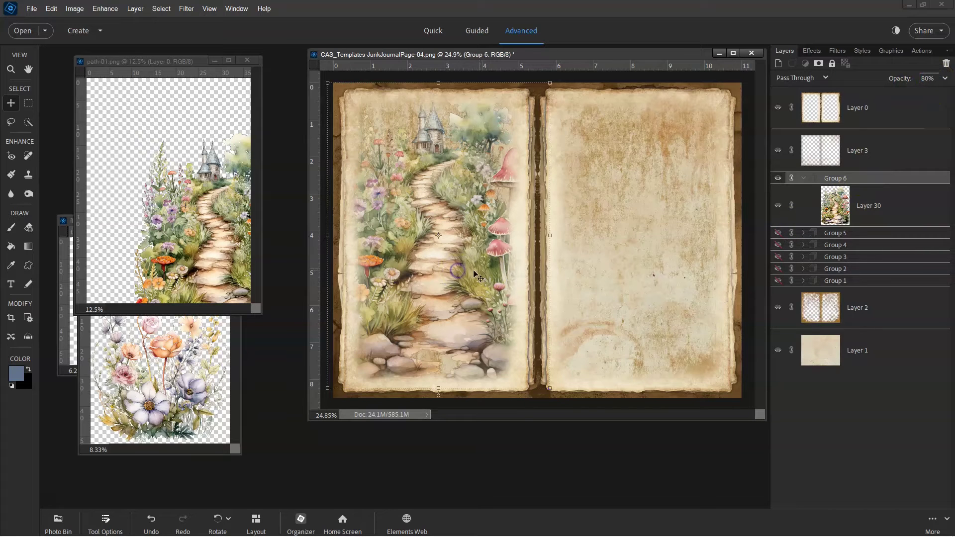
{"action": "left_click", "coordinate": [873, 217]}
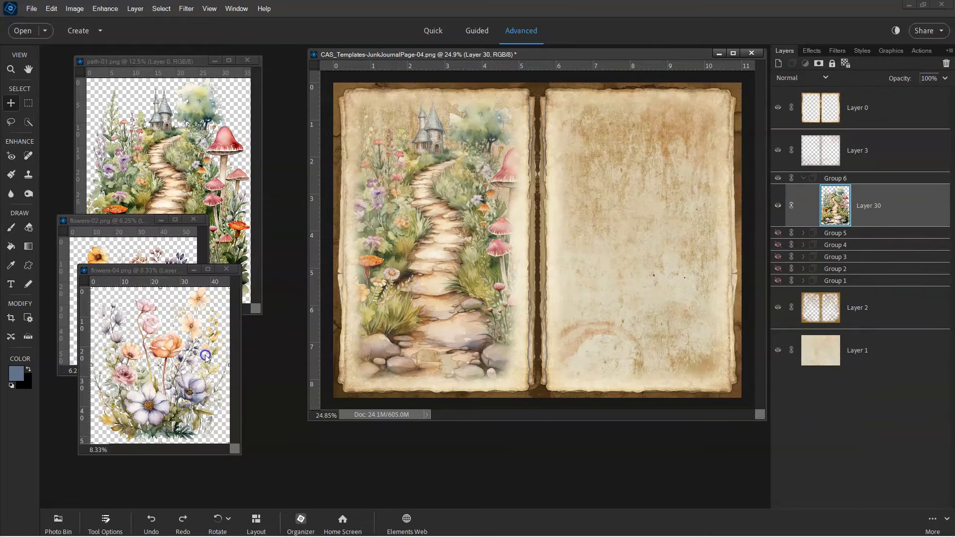
Step: Add the flowers-04.png artwork above the path layer, scaled down to cover the lower part of the left page
{"action": "left_click_drag", "start_coordinate": [205, 356], "coordinate": [555, 212]}
{"action": "left_click_drag", "start_coordinate": [606, 124], "coordinate": [623, 174]}
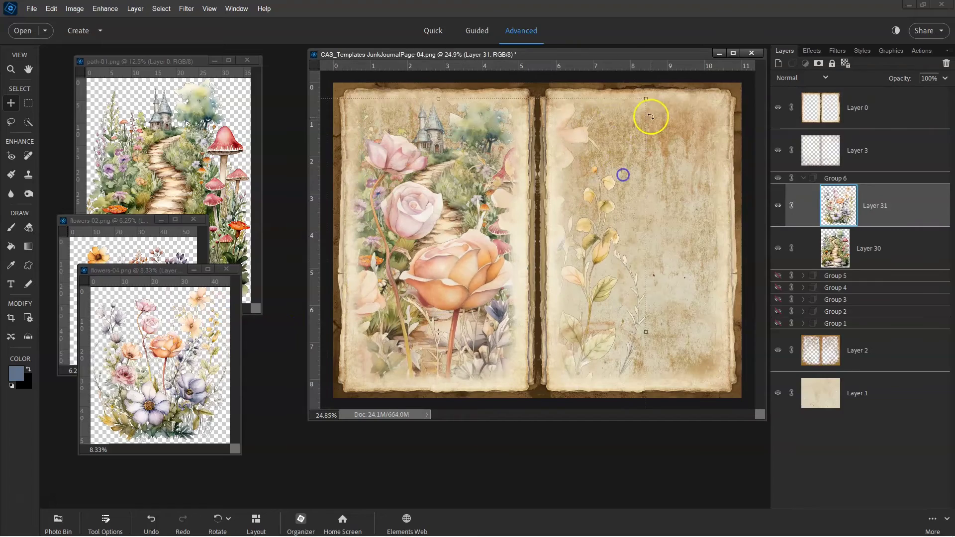
{"action": "left_click_drag", "start_coordinate": [650, 117], "coordinate": [492, 206]}
{"action": "left_click_drag", "start_coordinate": [440, 292], "coordinate": [483, 264]}
{"action": "left_click_drag", "start_coordinate": [536, 178], "coordinate": [529, 185]}
{"action": "left_click_drag", "start_coordinate": [474, 238], "coordinate": [477, 252]}
Step: Shift the path artwork slightly left, and reduce the left page's flowers slightly and reposition them over the lower path
{"action": "left_click", "coordinate": [828, 247]}
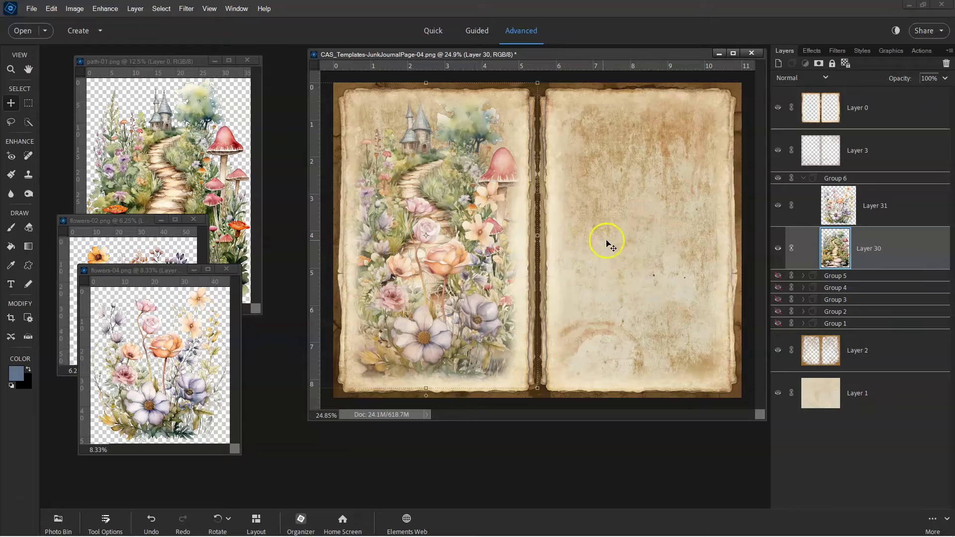
{"action": "left_click", "coordinate": [842, 209]}
{"action": "left_click_drag", "start_coordinate": [532, 183], "coordinate": [521, 191]}
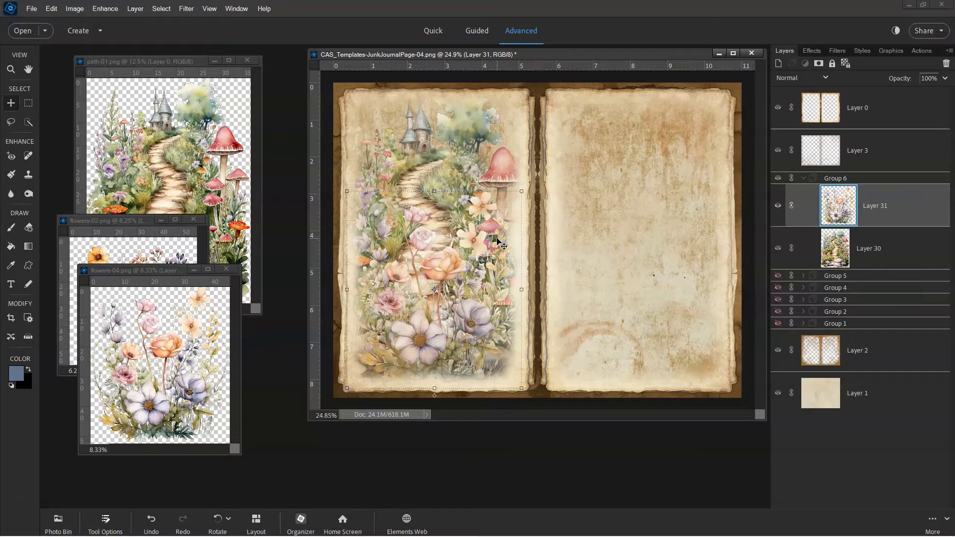
{"action": "left_click_drag", "start_coordinate": [458, 260], "coordinate": [469, 259]}
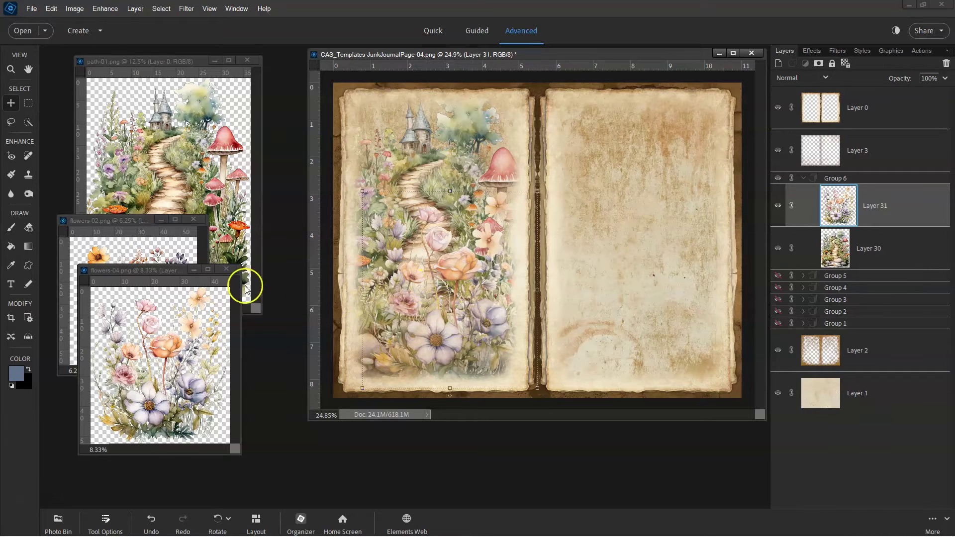
Step: Add the flowers-02.png artwork at the left page's lower left, scaled down and stacked between the path and the flowers-04 layer
{"action": "left_click", "coordinate": [193, 253]}
{"action": "left_click_drag", "start_coordinate": [130, 306], "coordinate": [406, 288]}
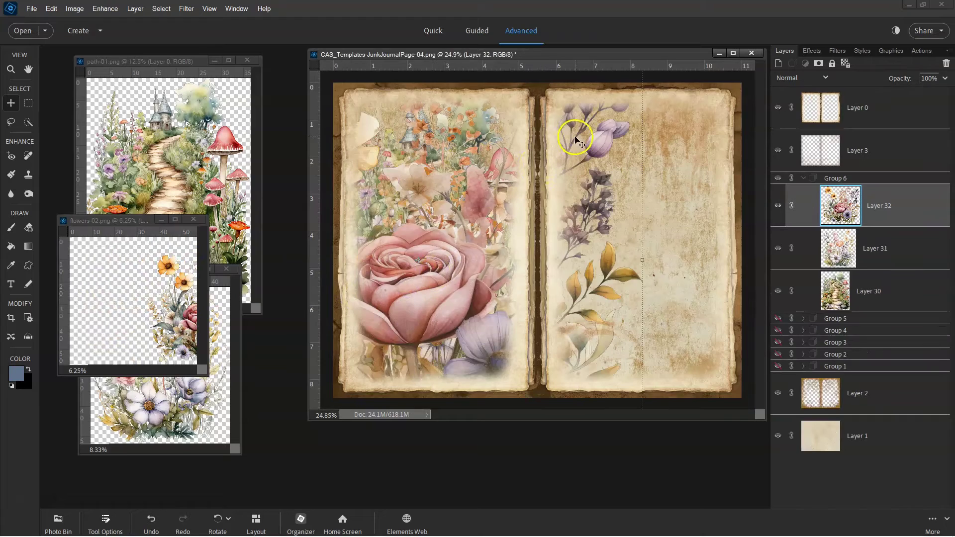
{"action": "left_click_drag", "start_coordinate": [576, 137], "coordinate": [559, 201]}
{"action": "left_click_drag", "start_coordinate": [626, 106], "coordinate": [481, 239]}
{"action": "left_click_drag", "start_coordinate": [446, 306], "coordinate": [420, 316]}
{"action": "left_click_drag", "start_coordinate": [860, 239], "coordinate": [858, 261]}
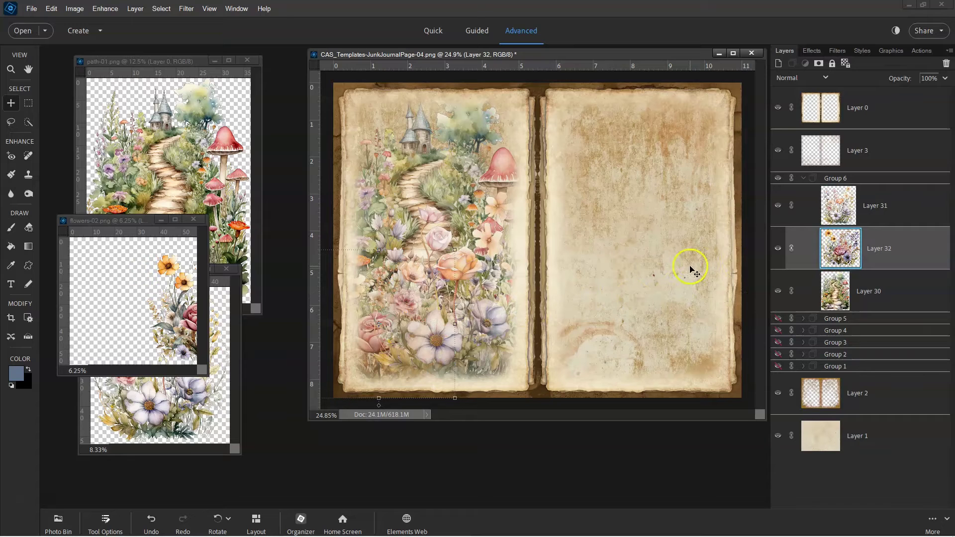
{"action": "mouse_move", "coordinate": [421, 337]}
{"action": "left_mouse_down"}
{"action": "mouse_move", "coordinate": [384, 338]}
{"action": "mouse_move", "coordinate": [410, 339]}
{"action": "left_mouse_up"}
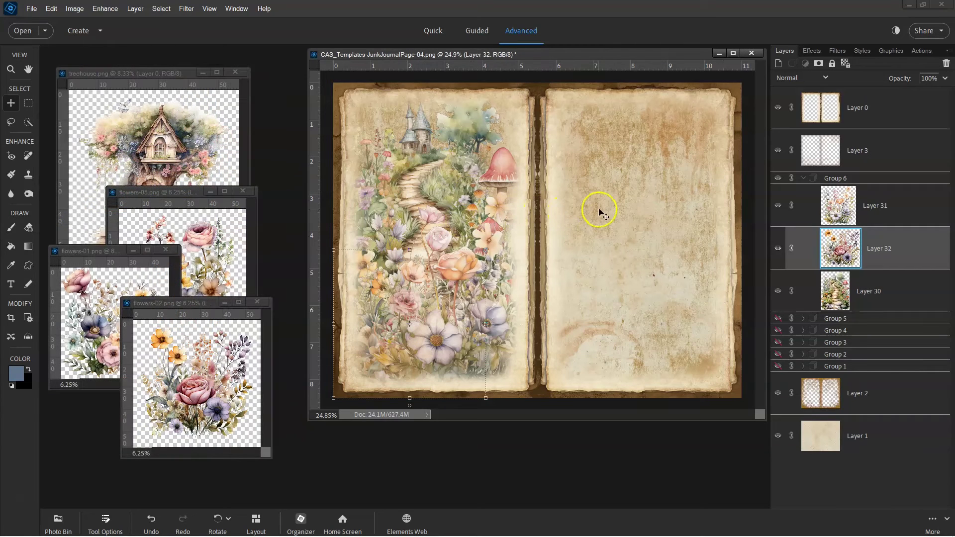
Step: Add the treehouse.png artwork above the top flower layer, scaled and positioned to fill the right page
{"action": "left_click", "coordinate": [838, 207]}
{"action": "left_click", "coordinate": [161, 151]}
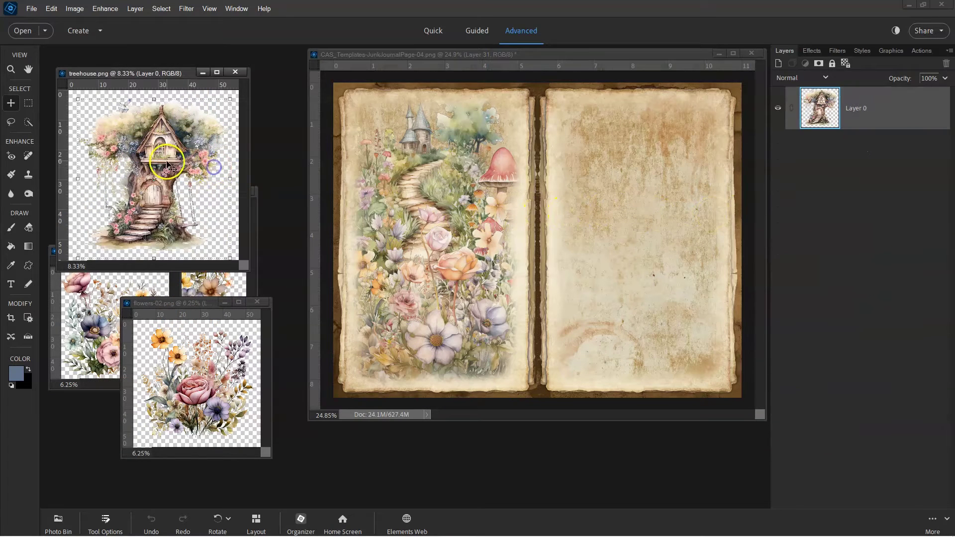
{"action": "left_click_drag", "start_coordinate": [162, 150], "coordinate": [477, 214]}
{"action": "left_click_drag", "start_coordinate": [571, 185], "coordinate": [672, 137]}
{"action": "left_click_drag", "start_coordinate": [706, 107], "coordinate": [725, 131]}
{"action": "left_click_drag", "start_coordinate": [663, 215], "coordinate": [667, 206]}
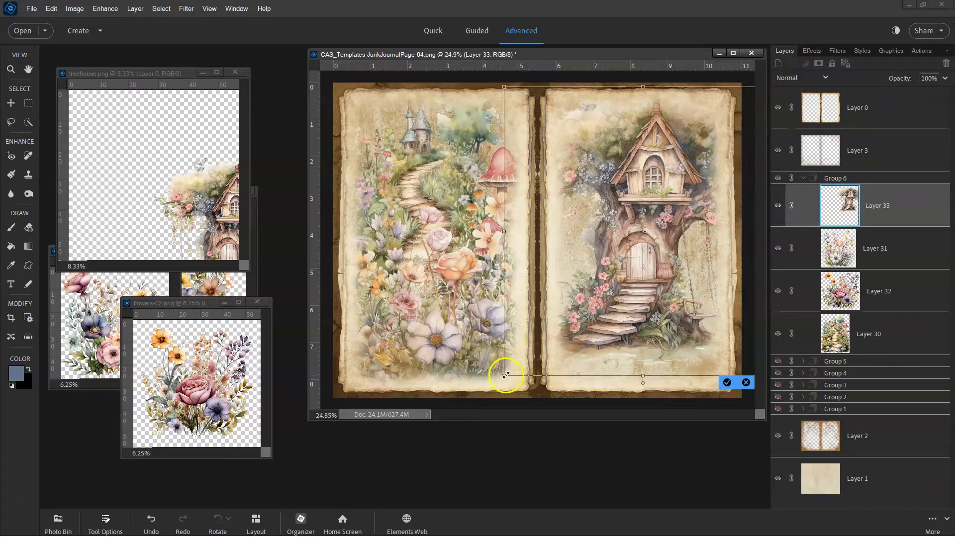
{"action": "left_click_drag", "start_coordinate": [505, 374], "coordinate": [485, 397]}
{"action": "left_click_drag", "start_coordinate": [607, 335], "coordinate": [608, 339]}
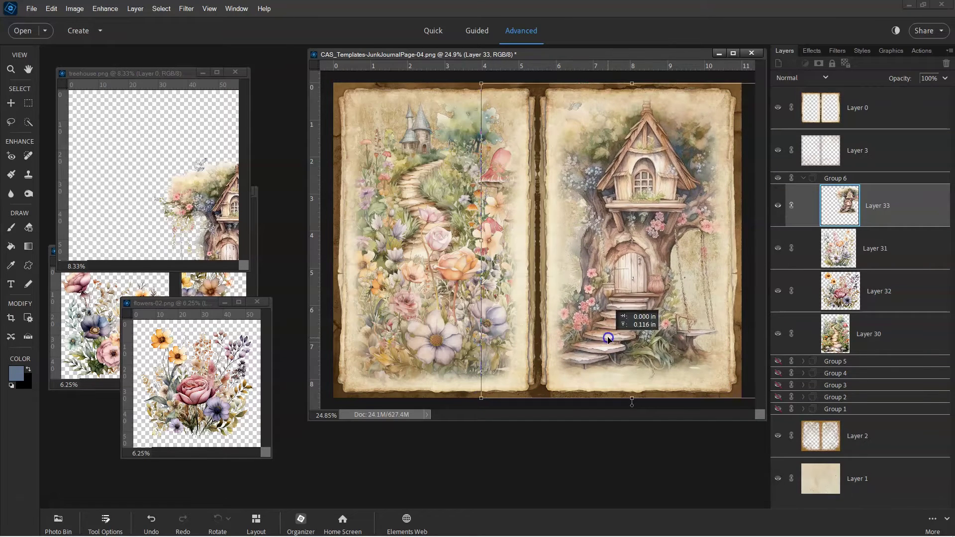
{"action": "double_click", "coordinate": [608, 337]}
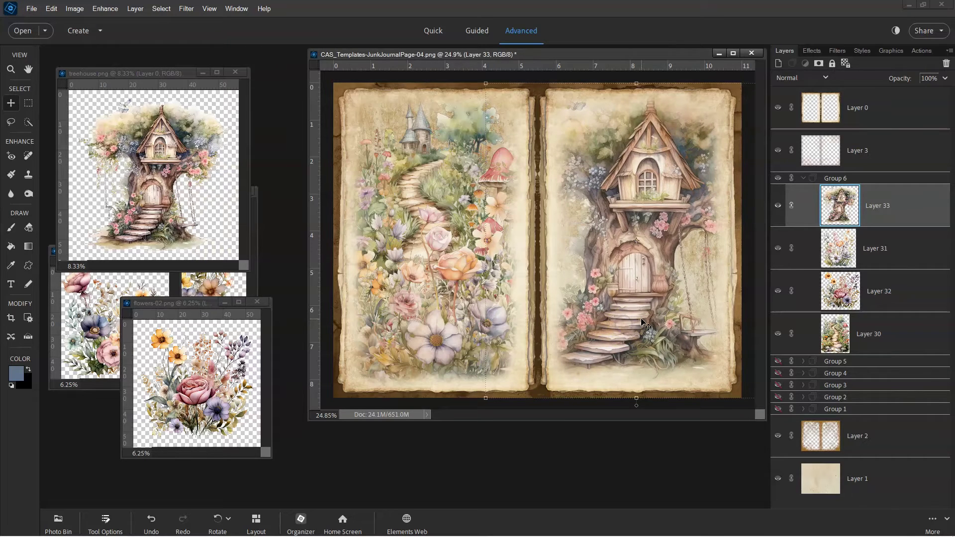
Step: Add the flowers-05.png artwork above the treehouse, scaled down to fit the right page's lower right corner beside the steps
{"action": "left_click", "coordinate": [384, 311]}
{"action": "left_click", "coordinate": [114, 311]}
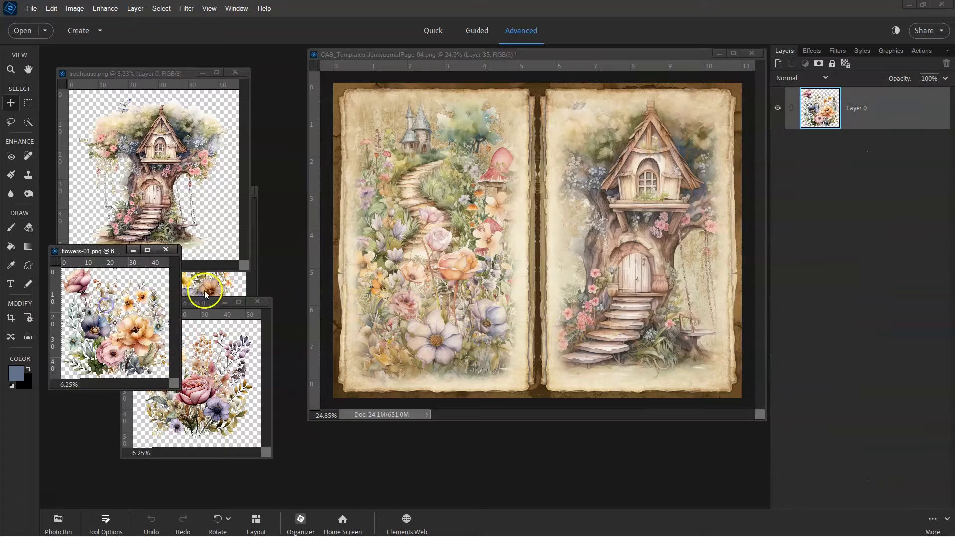
{"action": "left_click", "coordinate": [204, 290]}
{"action": "left_click_drag", "start_coordinate": [205, 290], "coordinate": [591, 276]}
{"action": "left_click_drag", "start_coordinate": [633, 226], "coordinate": [585, 226]}
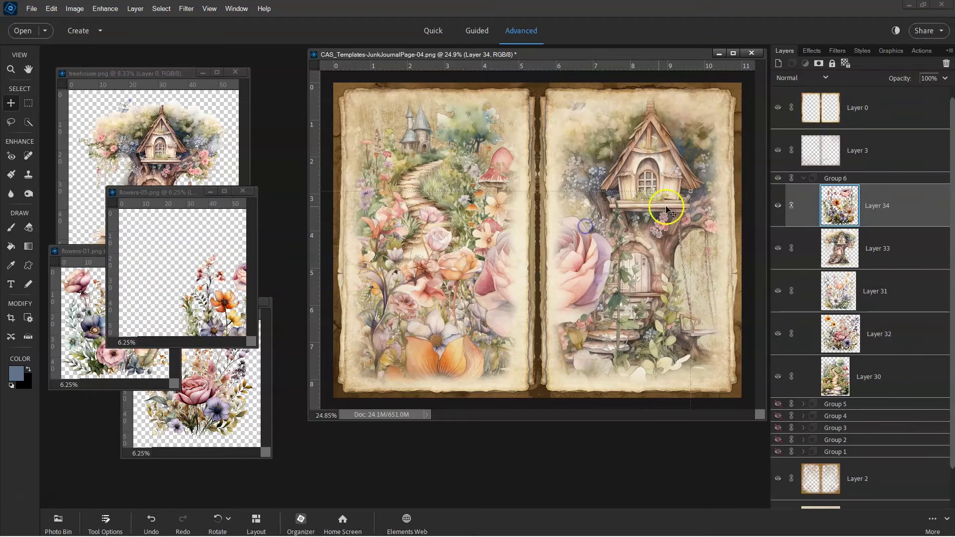
{"action": "left_click_drag", "start_coordinate": [690, 192], "coordinate": [595, 284]}
{"action": "left_click_drag", "start_coordinate": [562, 333], "coordinate": [694, 312]}
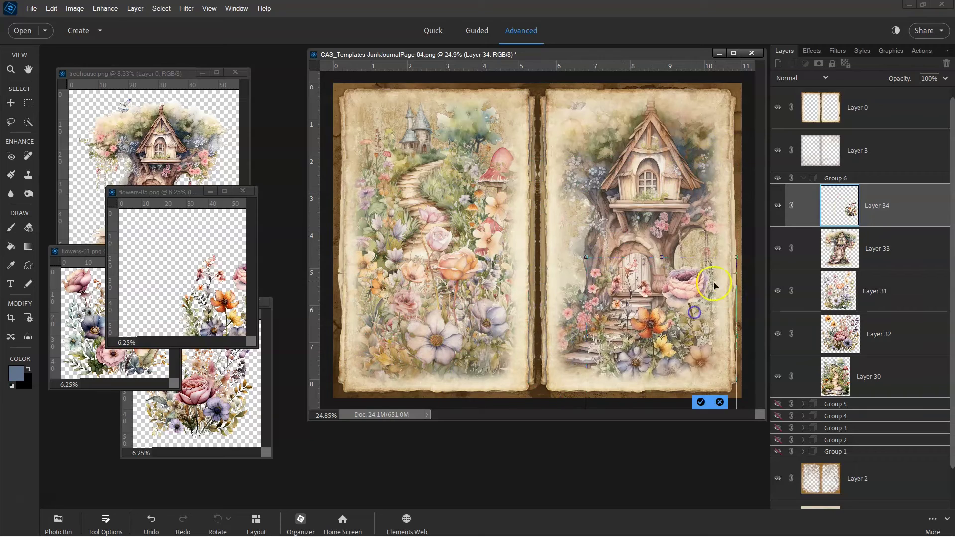
{"action": "left_click_drag", "start_coordinate": [736, 258], "coordinate": [699, 322]}
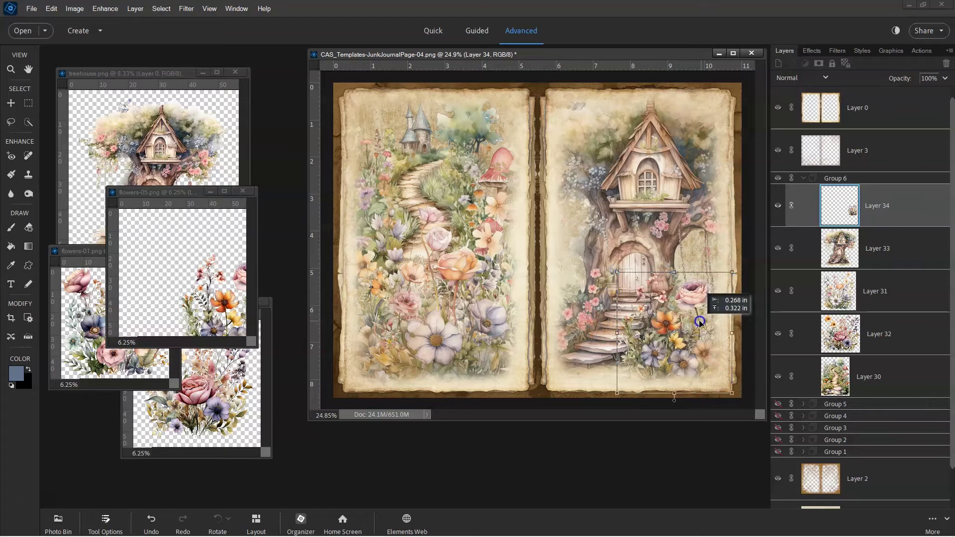
{"action": "left_click", "coordinate": [720, 272]}
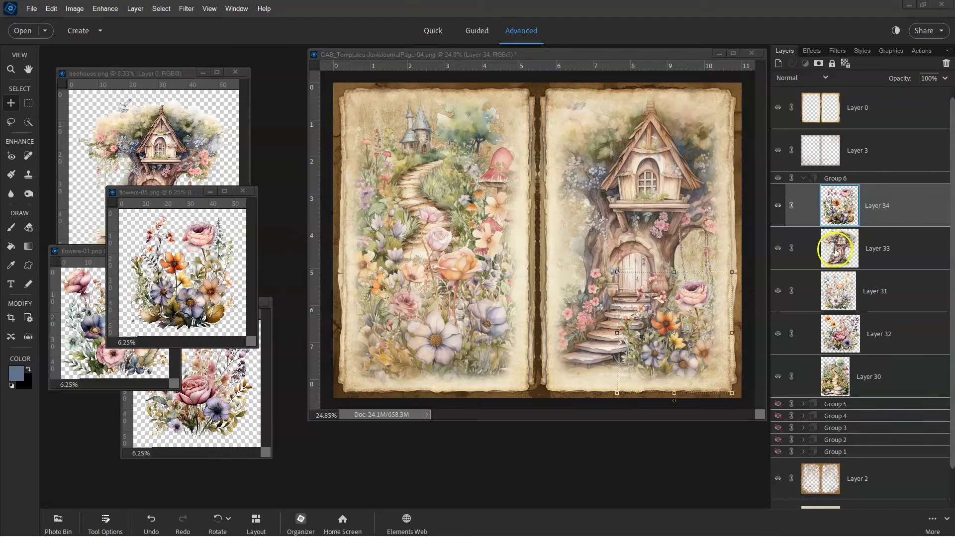
Step: Scale the treehouse down slightly and reposition it toward the upper part of the right page
{"action": "left_click", "coordinate": [855, 228]}
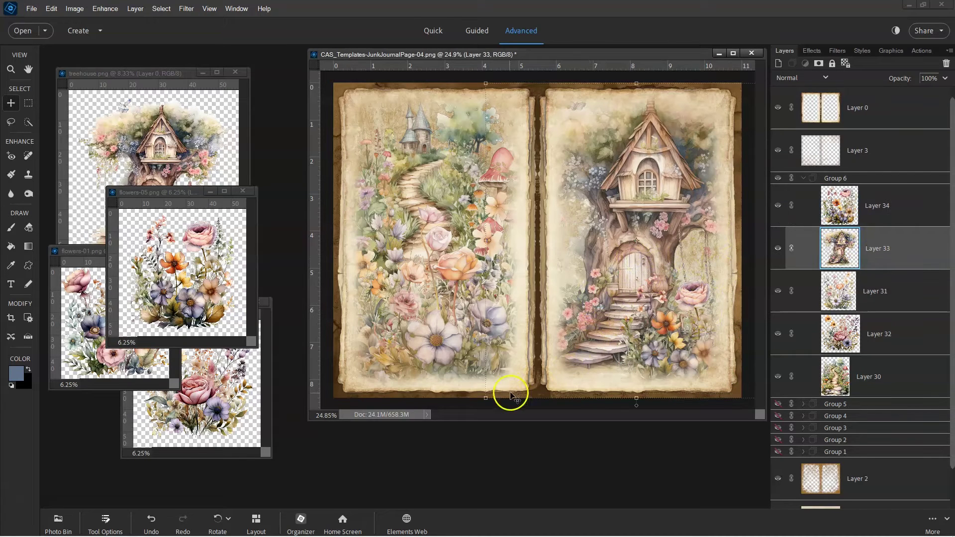
{"action": "left_click_drag", "start_coordinate": [487, 398], "coordinate": [520, 369]}
{"action": "left_click_drag", "start_coordinate": [571, 307], "coordinate": [559, 307]}
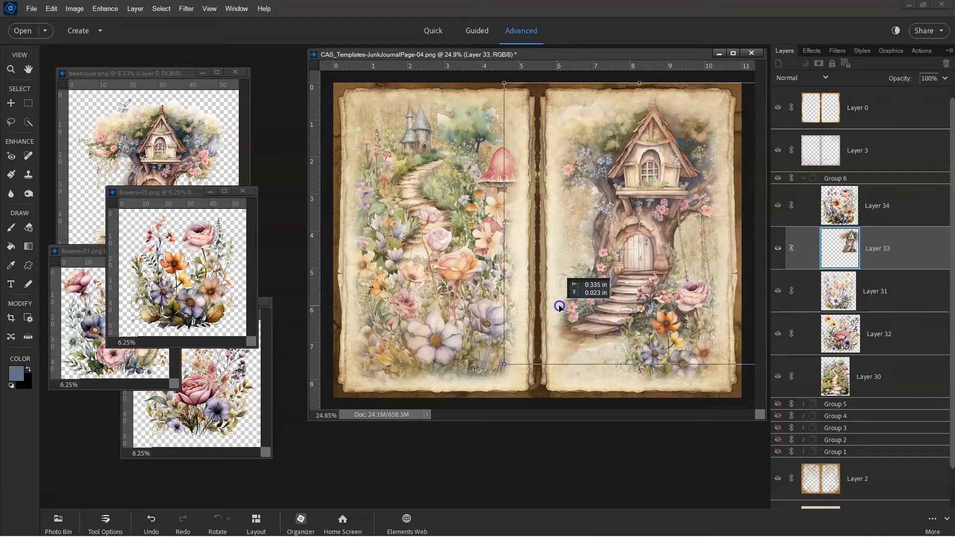
{"action": "left_click", "coordinate": [727, 371]}
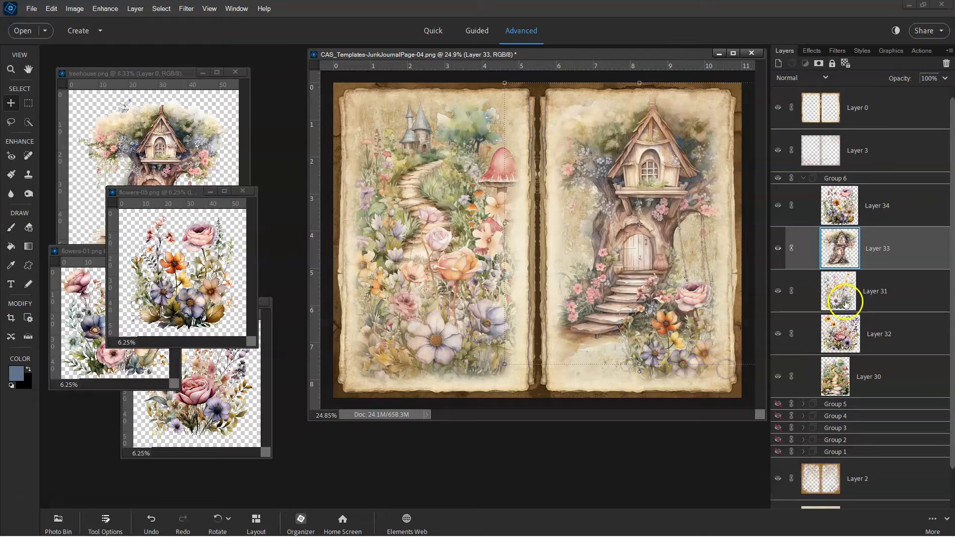
Step: Scale the flowers-05 layer down slightly and move it into the right page's lower right corner
{"action": "left_click", "coordinate": [853, 208]}
{"action": "left_click_drag", "start_coordinate": [726, 273], "coordinate": [713, 295]}
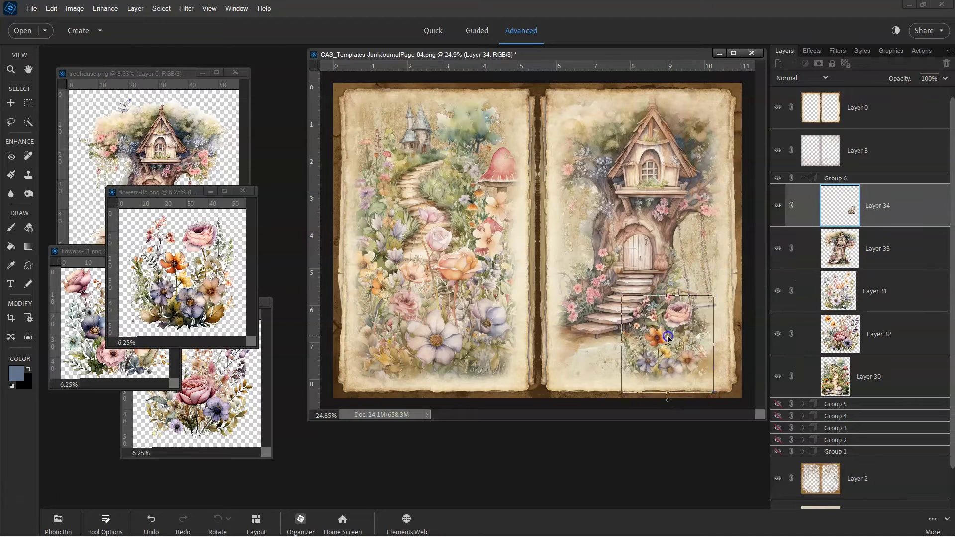
{"action": "left_click_drag", "start_coordinate": [668, 338], "coordinate": [698, 343]}
{"action": "left_click", "coordinate": [705, 401]}
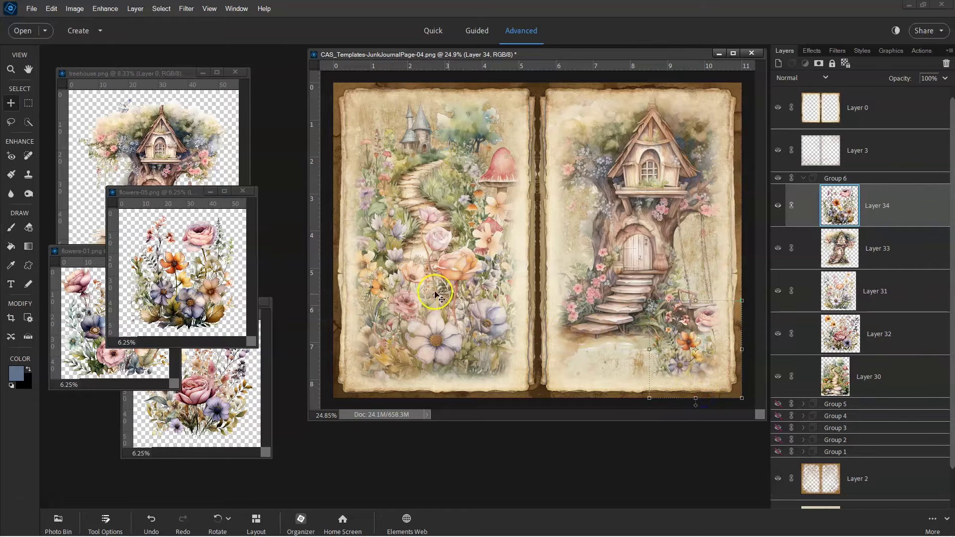
Step: Add the flowers-01.png artwork as the top layer, scaled down to fit the right page's lower left corner
{"action": "left_click", "coordinate": [97, 324]}
{"action": "left_click_drag", "start_coordinate": [139, 331], "coordinate": [432, 296]}
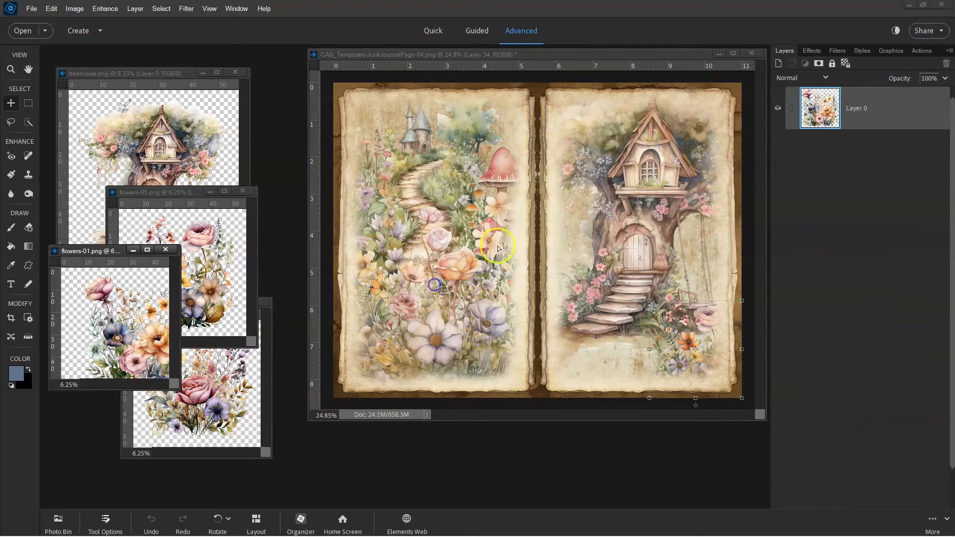
{"action": "left_click_drag", "start_coordinate": [468, 195], "coordinate": [567, 287]}
{"action": "left_click_drag", "start_coordinate": [659, 141], "coordinate": [535, 287]}
{"action": "left_click_drag", "start_coordinate": [466, 356], "coordinate": [578, 351]}
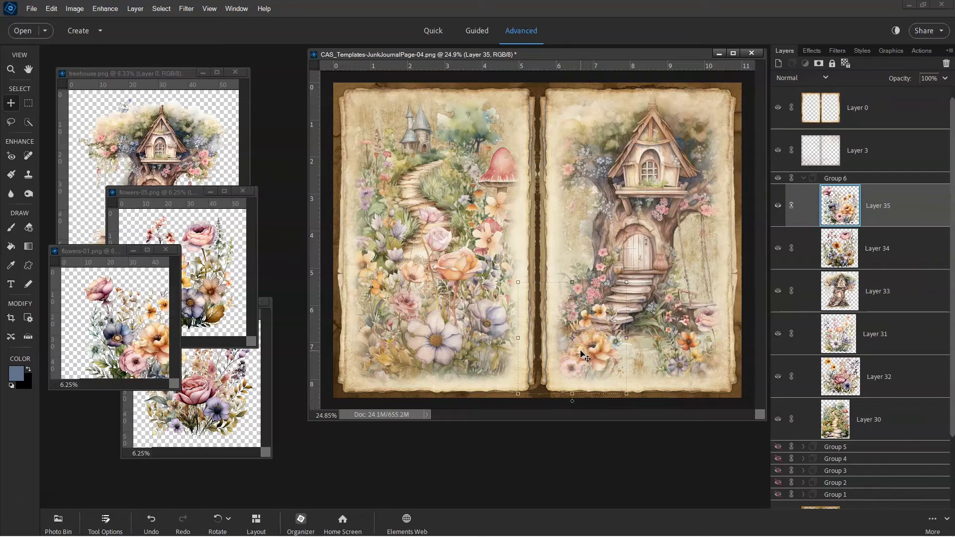
Step: Add the flowers-02.png artwork as the top layer, scaled down and placed below the treehouse steps on the right page
{"action": "left_click", "coordinate": [206, 363]}
{"action": "left_click_drag", "start_coordinate": [207, 363], "coordinate": [594, 240]}
{"action": "left_click_drag", "start_coordinate": [653, 175], "coordinate": [678, 300]}
{"action": "left_click_drag", "start_coordinate": [631, 349], "coordinate": [652, 351]}
{"action": "left_click", "coordinate": [652, 401]}
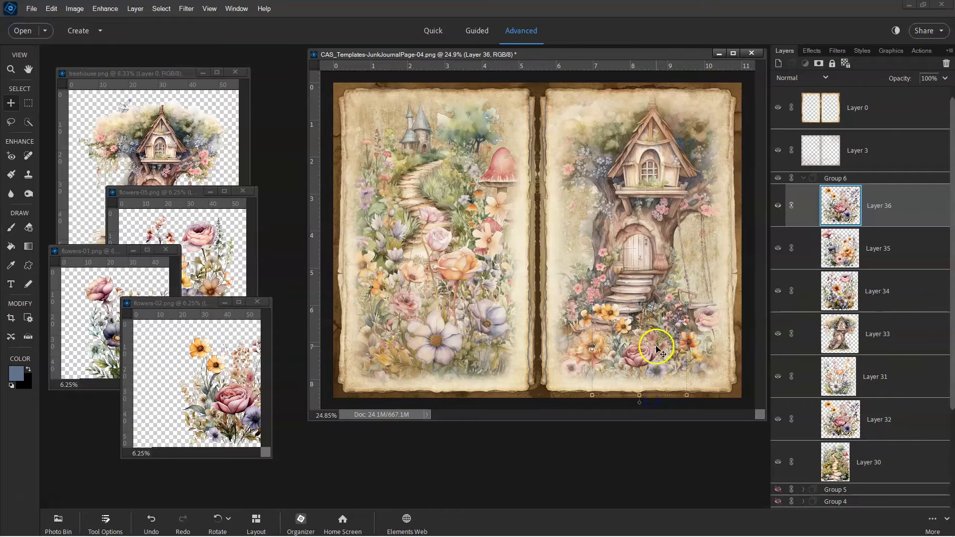
Step: Swap the two newest flower layers, moving flowers-02 to the right page's lower left and slightly scaled-down flowers-01 below the steps
{"action": "mouse_move", "coordinate": [644, 353]}
{"action": "left_mouse_down"}
{"action": "mouse_move", "coordinate": [599, 354]}
{"action": "mouse_move", "coordinate": [656, 354]}
{"action": "left_mouse_up"}
{"action": "left_click", "coordinate": [844, 251]}
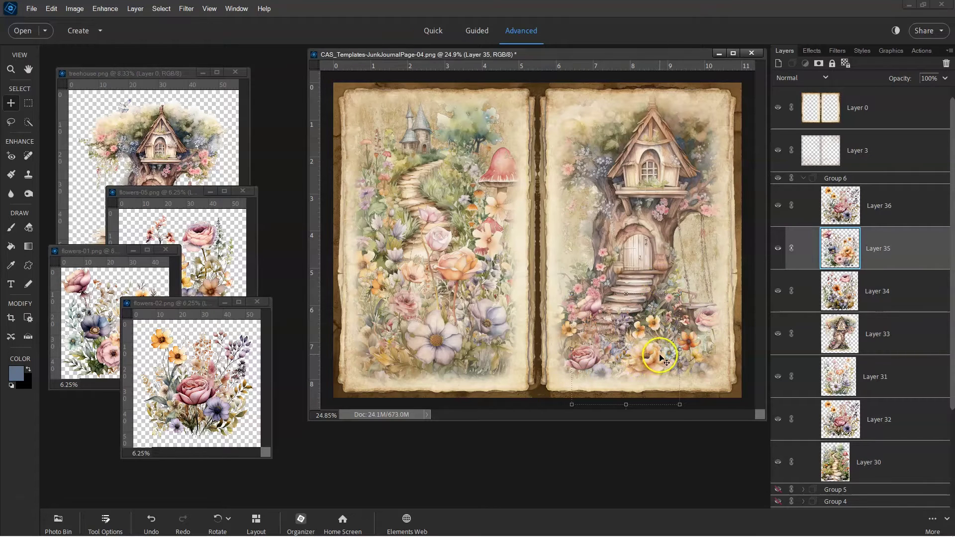
{"action": "left_click_drag", "start_coordinate": [655, 359], "coordinate": [657, 351]}
{"action": "left_click_drag", "start_coordinate": [573, 287], "coordinate": [584, 298]}
{"action": "left_click_drag", "start_coordinate": [670, 349], "coordinate": [664, 348]}
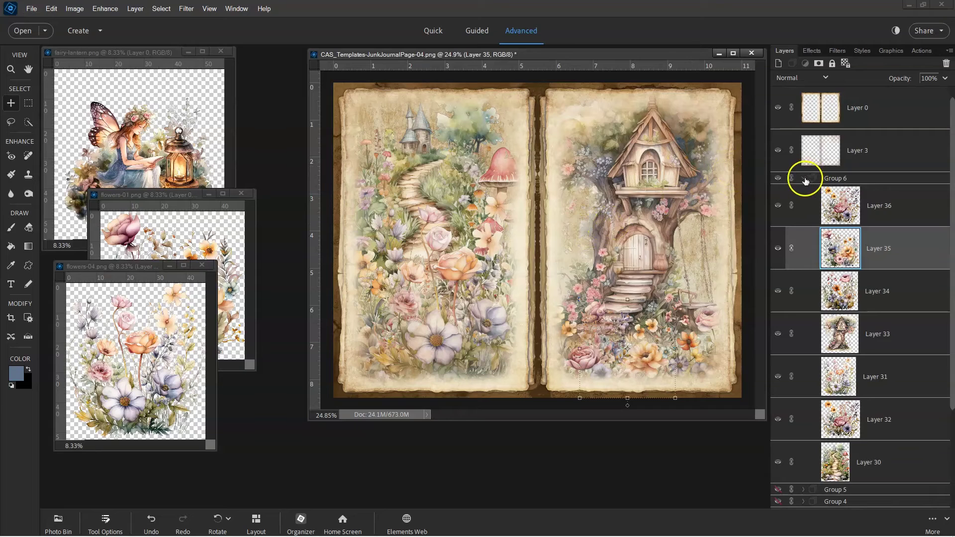
Step: Collapse and hide Group 6, then add the fairy-lantern.png artwork scaled to fit the lower part of the left page
{"action": "left_click", "coordinate": [804, 178]}
{"action": "left_click", "coordinate": [777, 178]}
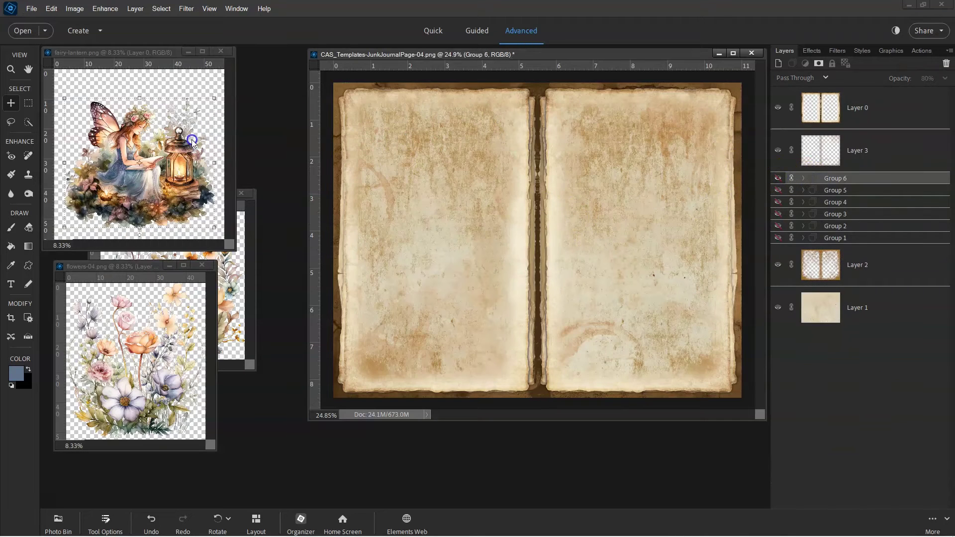
{"action": "left_click_drag", "start_coordinate": [187, 139], "coordinate": [625, 229]}
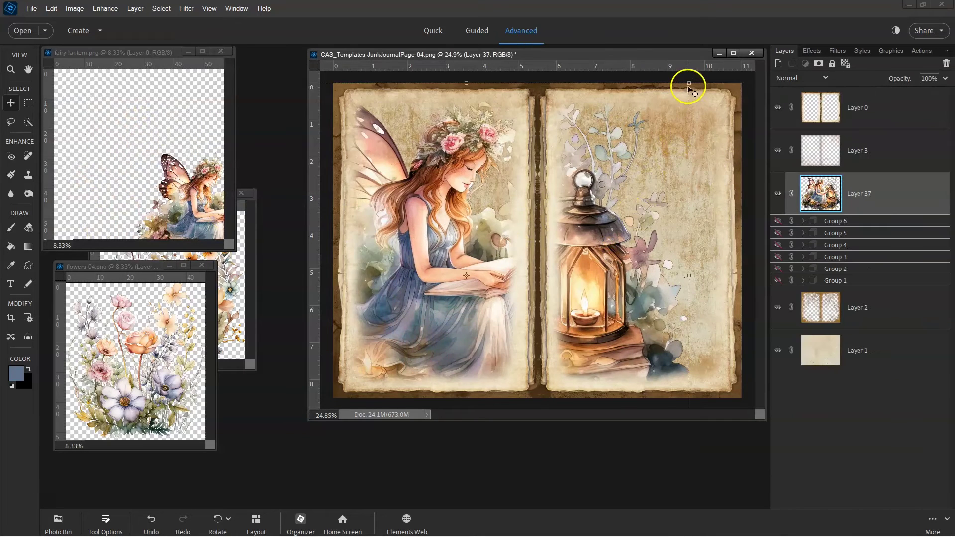
{"action": "left_click_drag", "start_coordinate": [689, 83], "coordinate": [514, 258]}
{"action": "left_click_drag", "start_coordinate": [432, 307], "coordinate": [489, 238]}
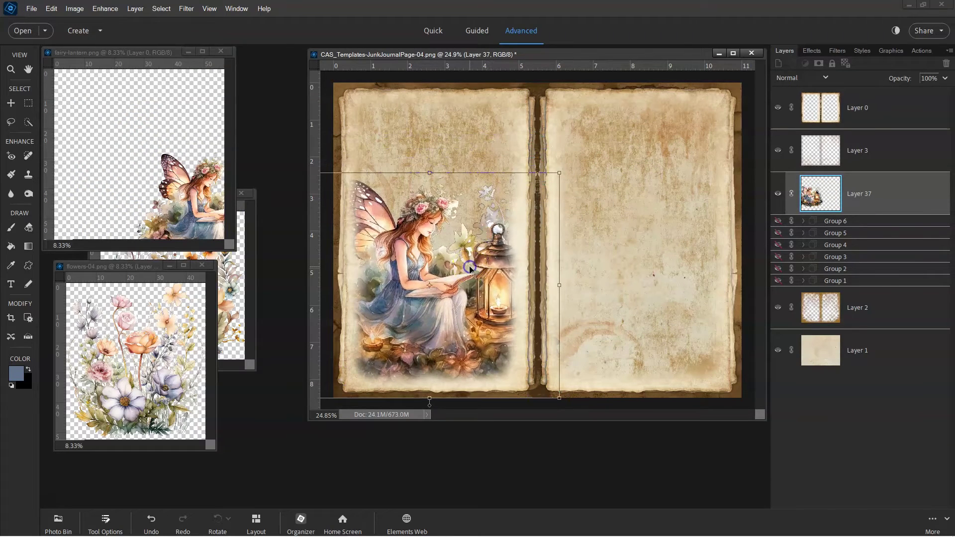
{"action": "left_click", "coordinate": [468, 269]}
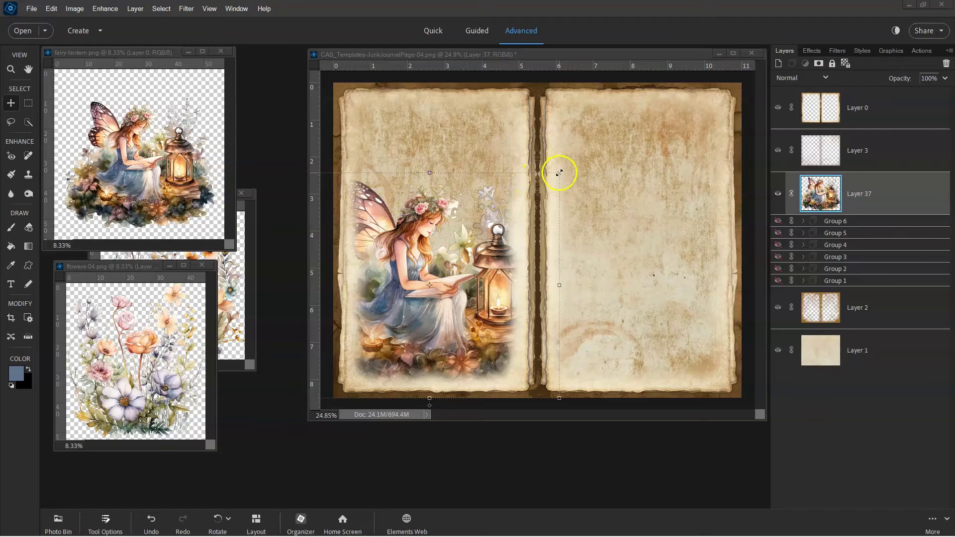
{"action": "left_click_drag", "start_coordinate": [559, 173], "coordinate": [501, 234]}
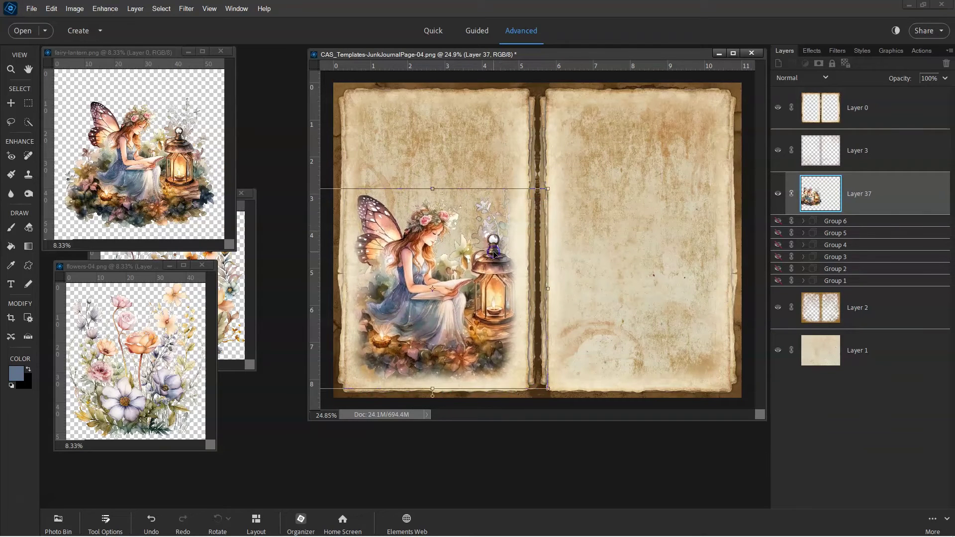
{"action": "double_click", "coordinate": [493, 252]}
Step: Add the flowers-04.png artwork over the lantern fairy, scaled down to about the width of the left page
{"action": "left_click", "coordinate": [232, 308]}
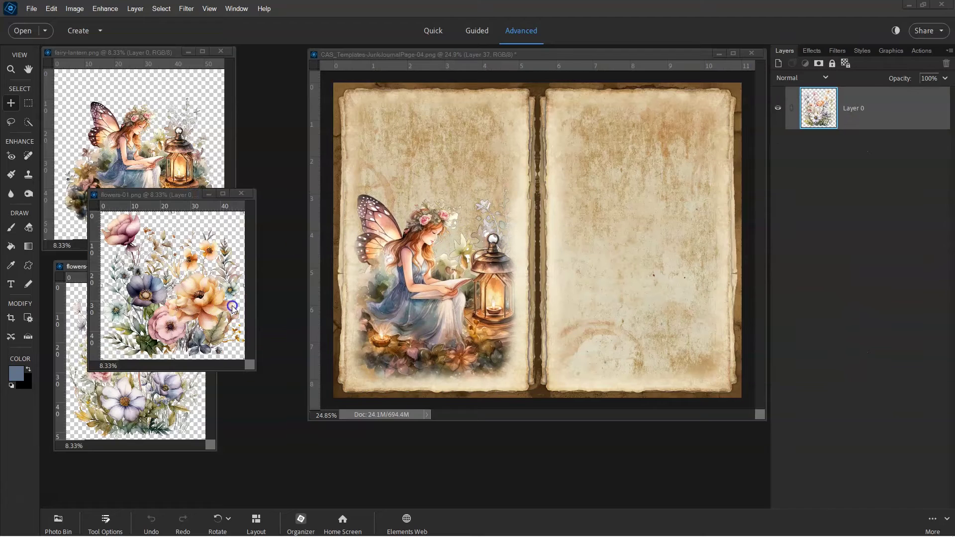
{"action": "left_click", "coordinate": [158, 389]}
{"action": "left_click_drag", "start_coordinate": [141, 390], "coordinate": [639, 139]}
{"action": "left_click_drag", "start_coordinate": [605, 169], "coordinate": [500, 190]}
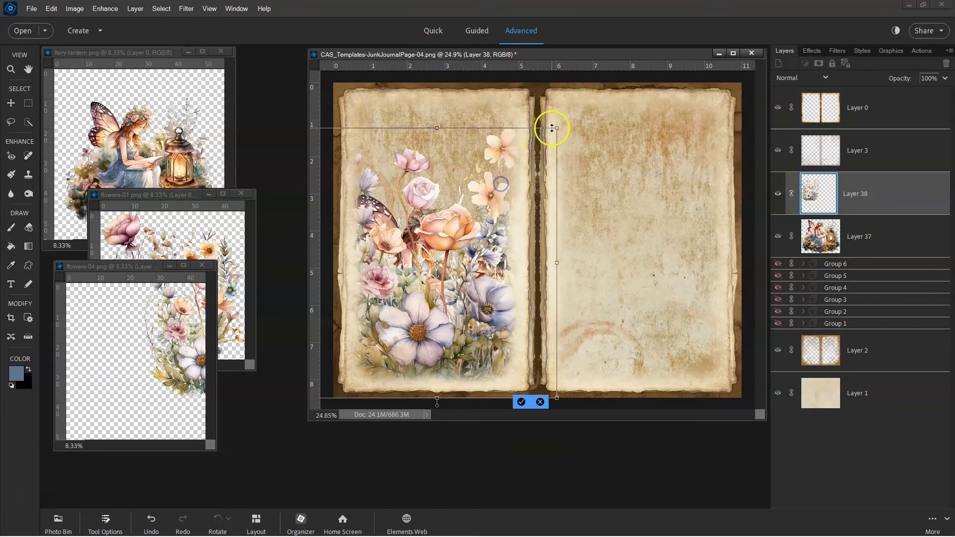
{"action": "left_click_drag", "start_coordinate": [556, 127], "coordinate": [490, 202]}
{"action": "left_click_drag", "start_coordinate": [444, 282], "coordinate": [492, 257]}
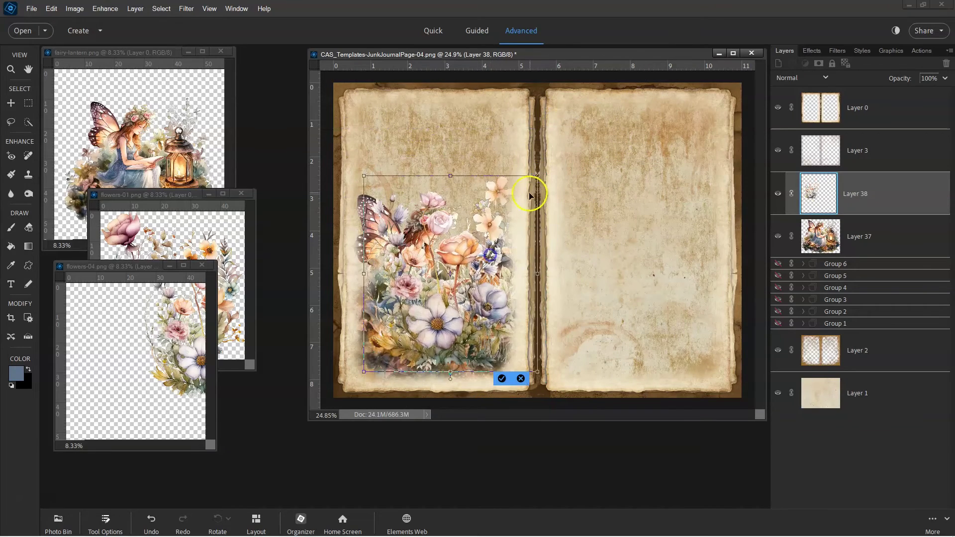
{"action": "left_click_drag", "start_coordinate": [537, 177], "coordinate": [570, 140]}
{"action": "left_click_drag", "start_coordinate": [477, 267], "coordinate": [447, 252]}
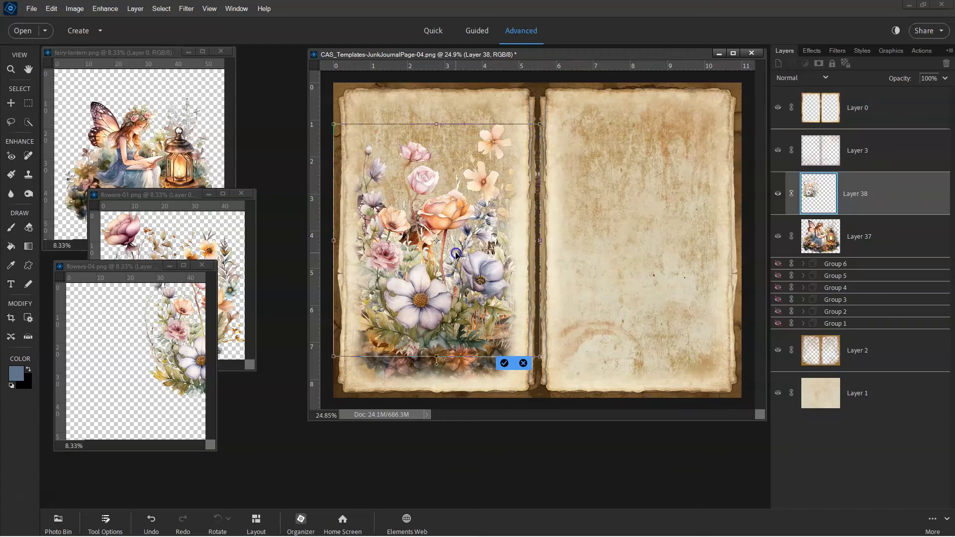
Step: Stack the flowers-04 layer beneath the lantern fairy and move it up so the blooms rise above her
{"action": "left_click_drag", "start_coordinate": [818, 194], "coordinate": [822, 222]}
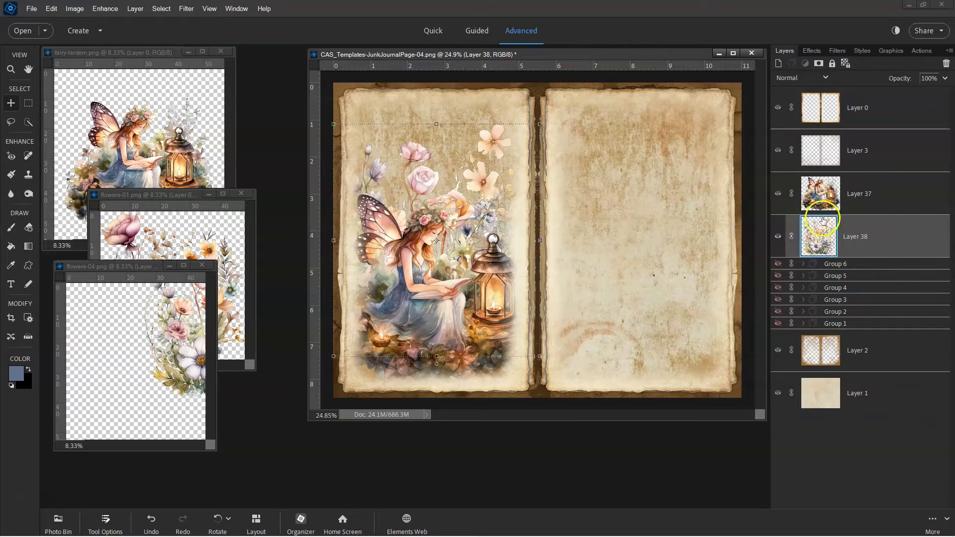
{"action": "left_click_drag", "start_coordinate": [474, 230], "coordinate": [474, 195]}
{"action": "left_click", "coordinate": [476, 202]}
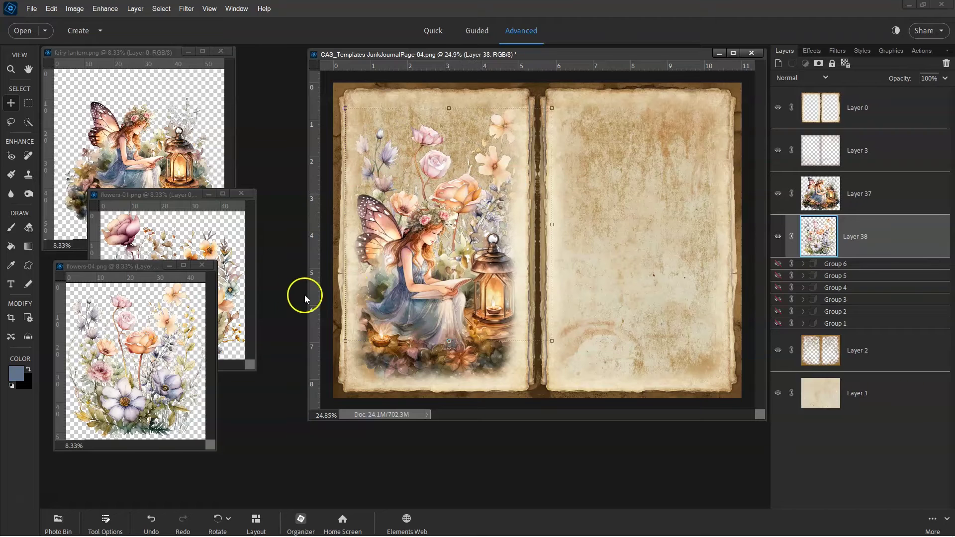
Step: Add the flowers-01.png artwork, scaled down to fit the left page's upper half and stacked beneath the flowers-04 layer
{"action": "left_click", "coordinate": [234, 245]}
{"action": "left_click_drag", "start_coordinate": [235, 245], "coordinate": [431, 293]}
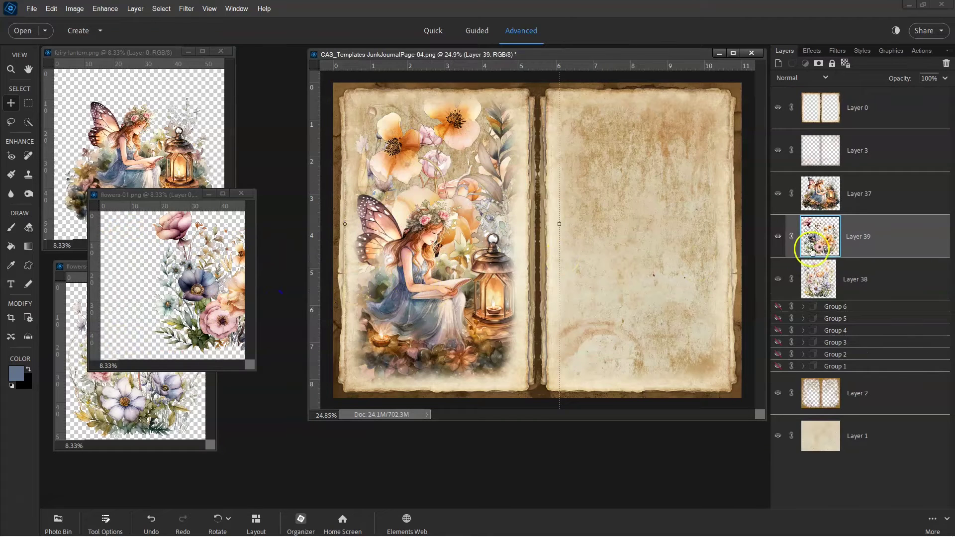
{"action": "left_click_drag", "start_coordinate": [530, 217], "coordinate": [544, 240]}
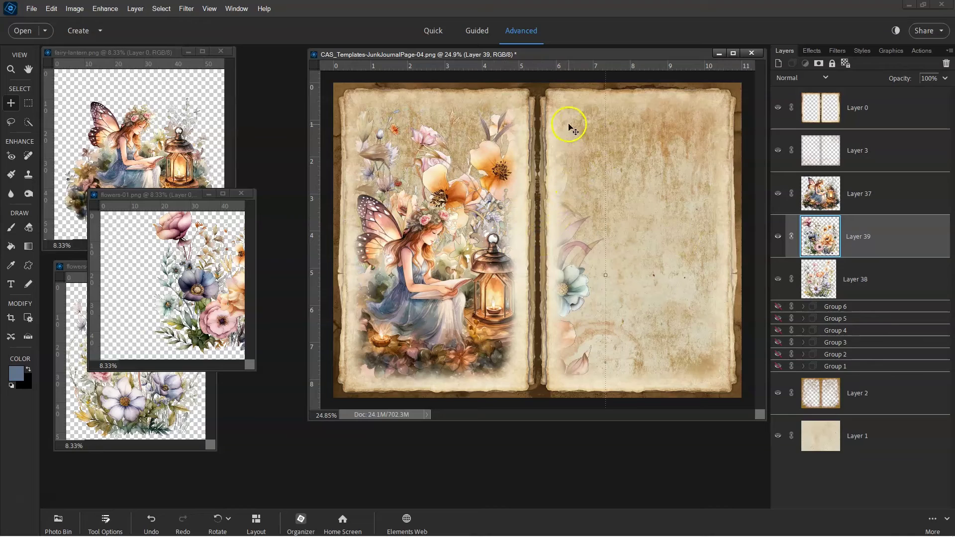
{"action": "left_click_drag", "start_coordinate": [569, 125], "coordinate": [599, 204]}
{"action": "left_click_drag", "start_coordinate": [635, 133], "coordinate": [483, 288]}
{"action": "left_click_drag", "start_coordinate": [423, 358], "coordinate": [625, 164]}
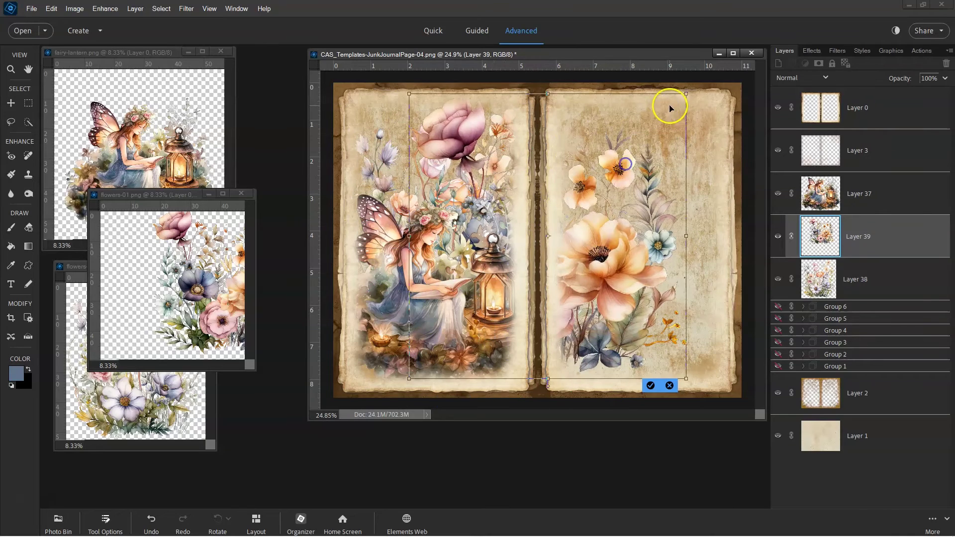
{"action": "left_click_drag", "start_coordinate": [669, 108], "coordinate": [465, 200]}
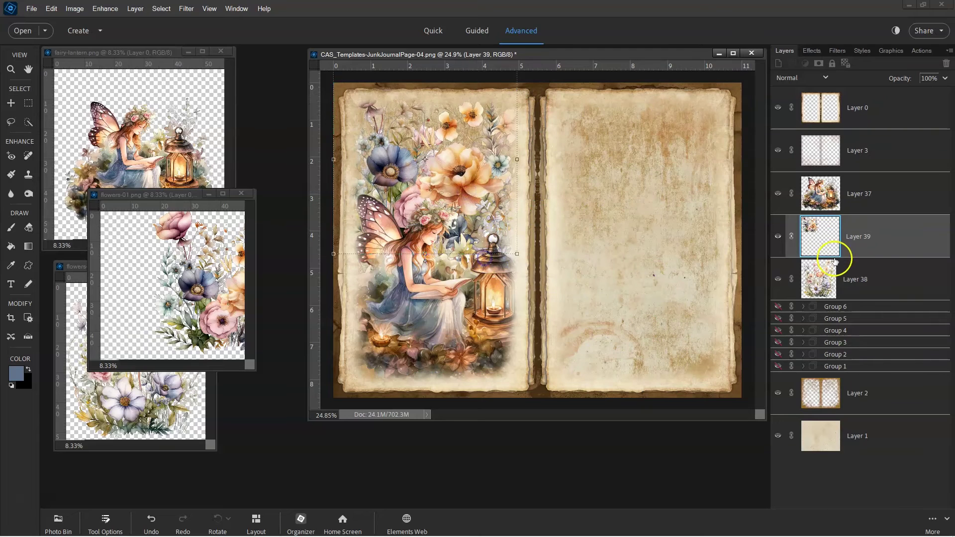
{"action": "left_click_drag", "start_coordinate": [834, 261], "coordinate": [827, 266]}
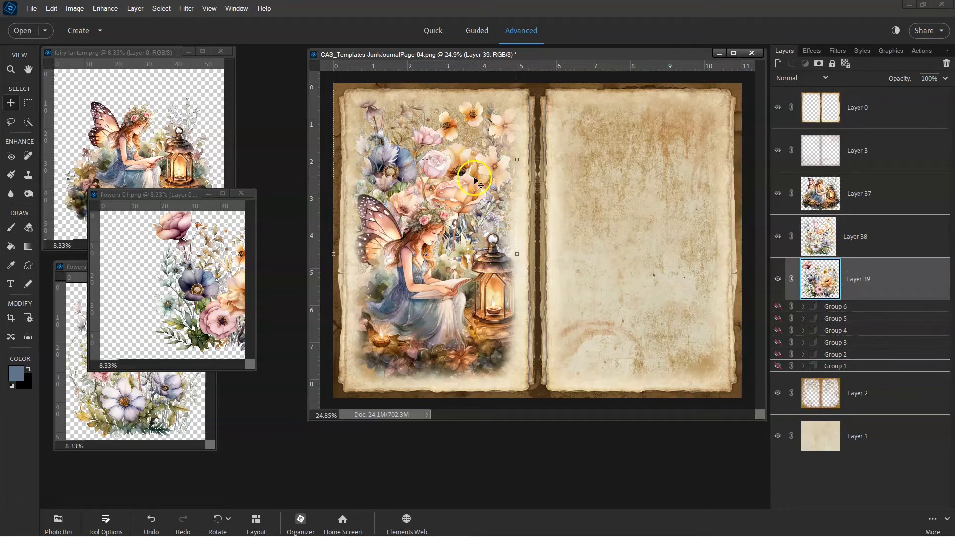
Step: Turn the flowers-01 layer upside down across the left page's top and nudge the flowers-04 layer downward
{"action": "mouse_move", "coordinate": [474, 179]}
{"action": "left_mouse_down"}
{"action": "mouse_move", "coordinate": [468, 147]}
{"action": "mouse_move", "coordinate": [479, 140]}
{"action": "mouse_move", "coordinate": [486, 170]}
{"action": "left_mouse_up"}
{"action": "left_click_drag", "start_coordinate": [534, 249], "coordinate": [370, 84]}
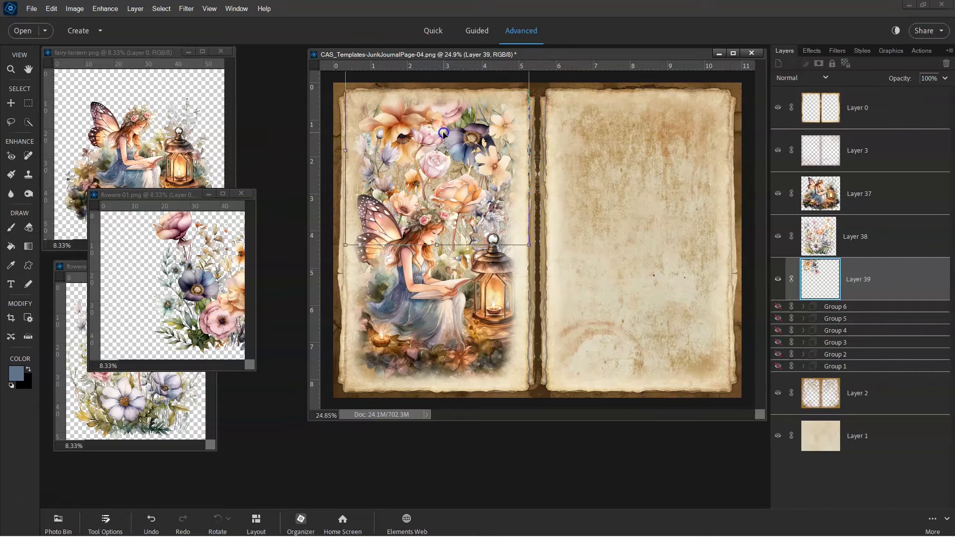
{"action": "key", "text": "Return"}
{"action": "left_click_drag", "start_coordinate": [477, 127], "coordinate": [471, 154]}
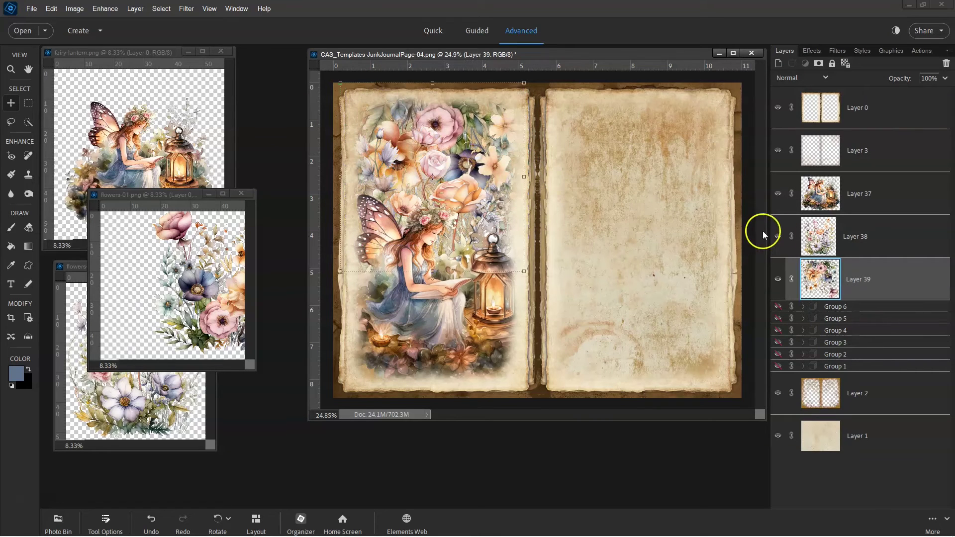
{"action": "left_click", "coordinate": [816, 235]}
{"action": "mouse_move", "coordinate": [487, 209]}
{"action": "left_mouse_down"}
{"action": "mouse_move", "coordinate": [488, 224]}
{"action": "mouse_move", "coordinate": [476, 222]}
{"action": "left_mouse_up"}
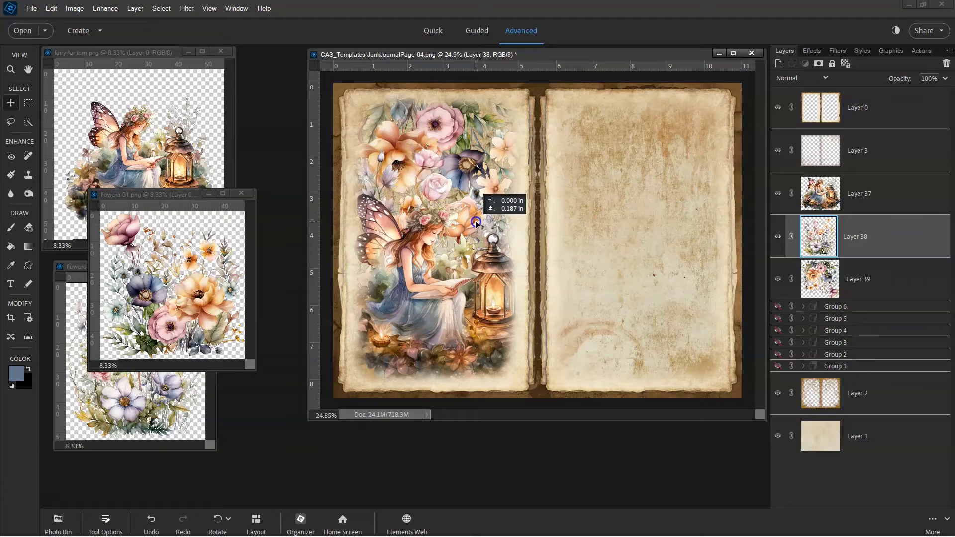
Step: Group the lantern fairy with its two flower layers and set the group's opacity to 80%
{"action": "left_click", "coordinate": [833, 186]}
{"action": "left_click", "coordinate": [843, 276], "text": "shift"}
{"action": "key", "text": "ctrl+g"}
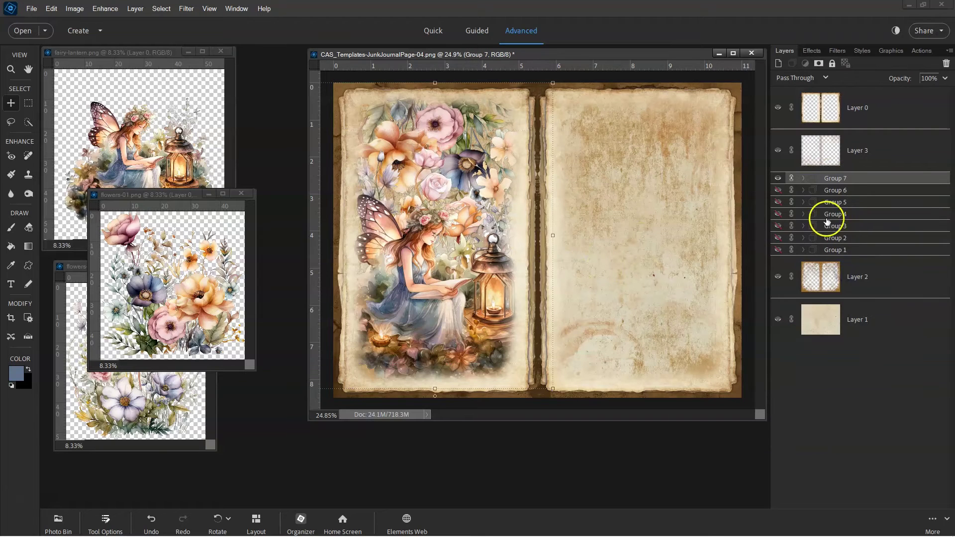
{"action": "left_click", "coordinate": [803, 179]}
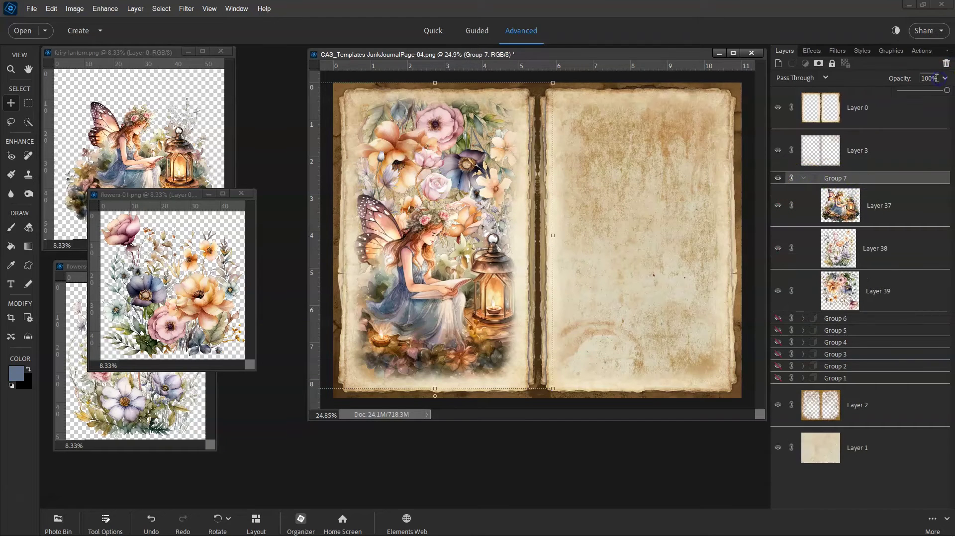
{"action": "type", "text": "80"}
{"action": "key", "text": "Return"}
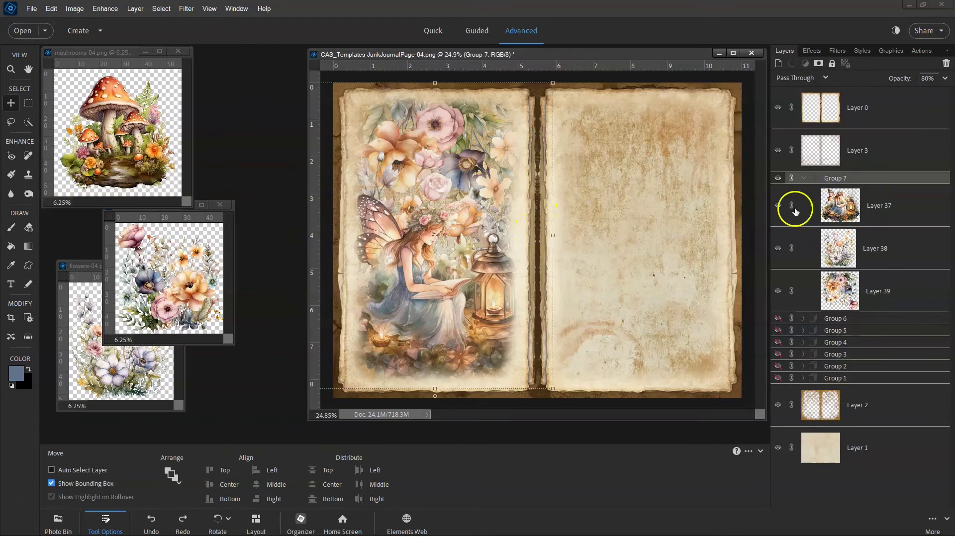
Step: Add the mushrooms-04.png artwork above the lantern fairy layer inside Group 7, scaled down to fill the right page's lower part
{"action": "left_click", "coordinate": [839, 201]}
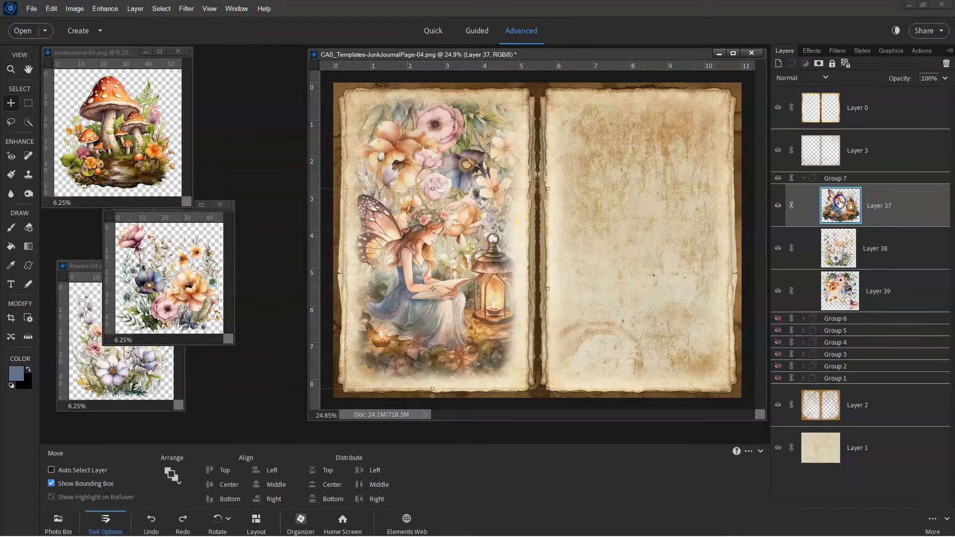
{"action": "left_click_drag", "start_coordinate": [119, 134], "coordinate": [610, 229]}
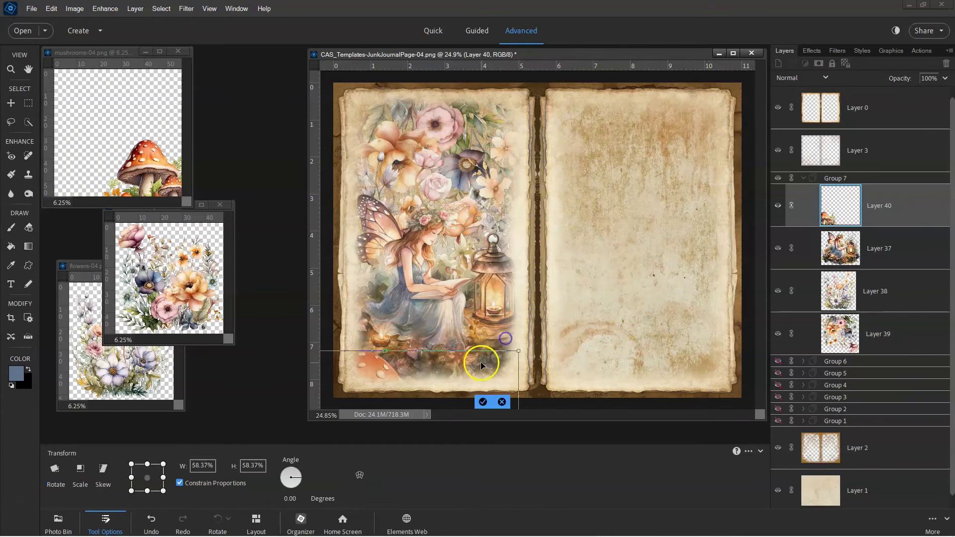
{"action": "left_click_drag", "start_coordinate": [695, 145], "coordinate": [637, 210]}
{"action": "left_click_drag", "start_coordinate": [577, 281], "coordinate": [676, 268]}
{"action": "key", "text": "Return"}
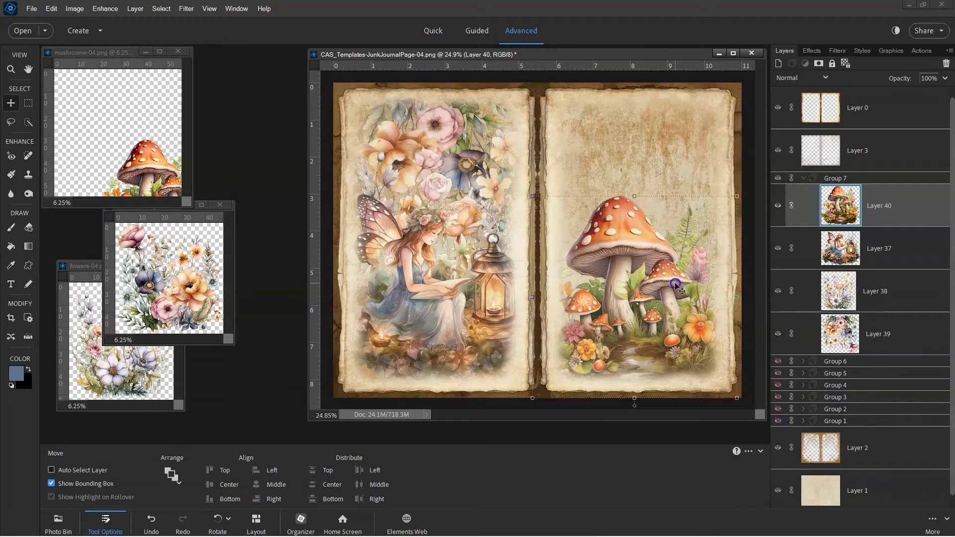
Step: Add the flowers-01.png artwork to the right page, scaled down to about 49% and stacked beneath the mushrooms layer
{"action": "left_click", "coordinate": [183, 302]}
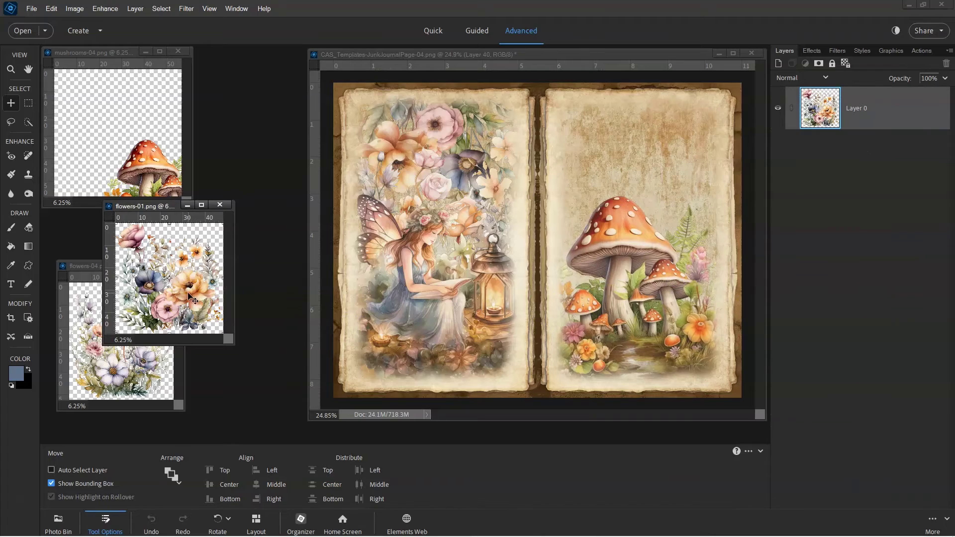
{"action": "left_click_drag", "start_coordinate": [188, 294], "coordinate": [625, 256]}
{"action": "left_click_drag", "start_coordinate": [676, 154], "coordinate": [618, 270]}
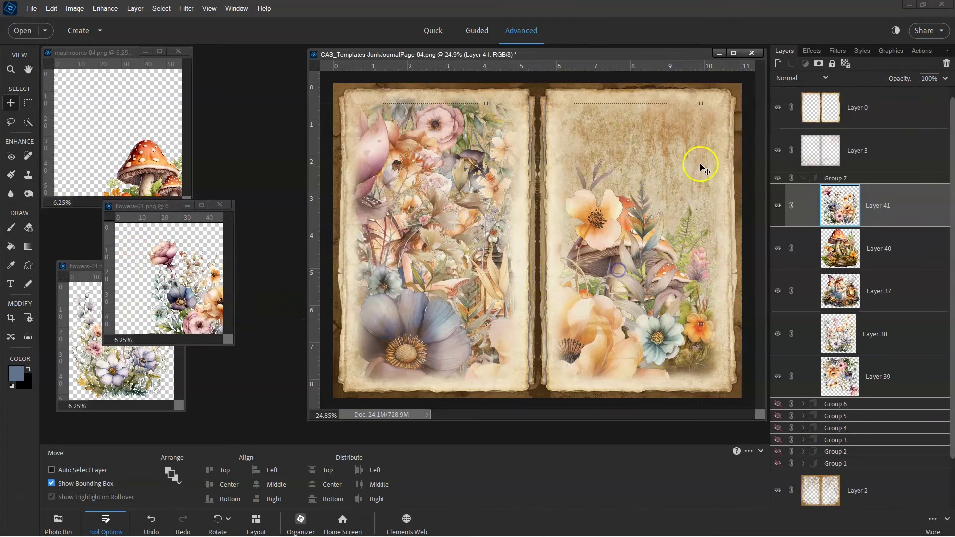
{"action": "left_click_drag", "start_coordinate": [701, 105], "coordinate": [483, 329]}
{"action": "left_click_drag", "start_coordinate": [442, 354], "coordinate": [690, 131]}
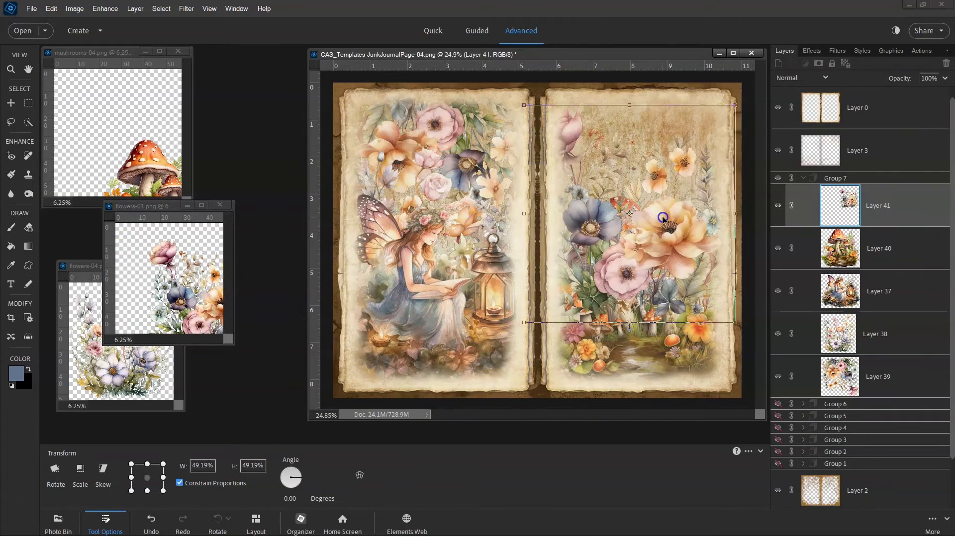
{"action": "left_click_drag", "start_coordinate": [661, 220], "coordinate": [663, 214]}
{"action": "double_click", "coordinate": [663, 215]}
{"action": "left_click_drag", "start_coordinate": [833, 219], "coordinate": [831, 262]}
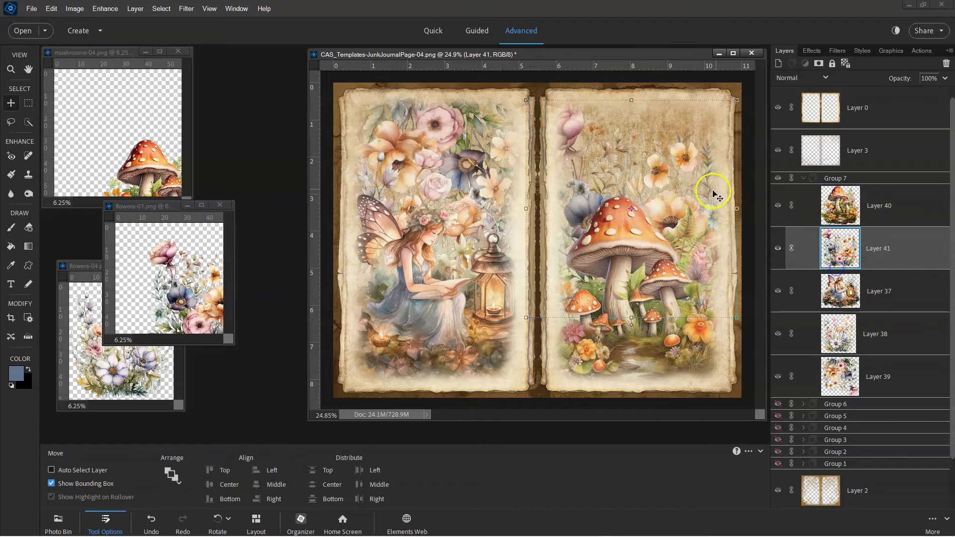
Step: Shrink the right page's flowers-01 layer slightly and shift it toward the page's upper outer corner
{"action": "left_click_drag", "start_coordinate": [694, 189], "coordinate": [687, 214]}
{"action": "left_click_drag", "start_coordinate": [729, 124], "coordinate": [697, 165]}
{"action": "key", "text": "Return"}
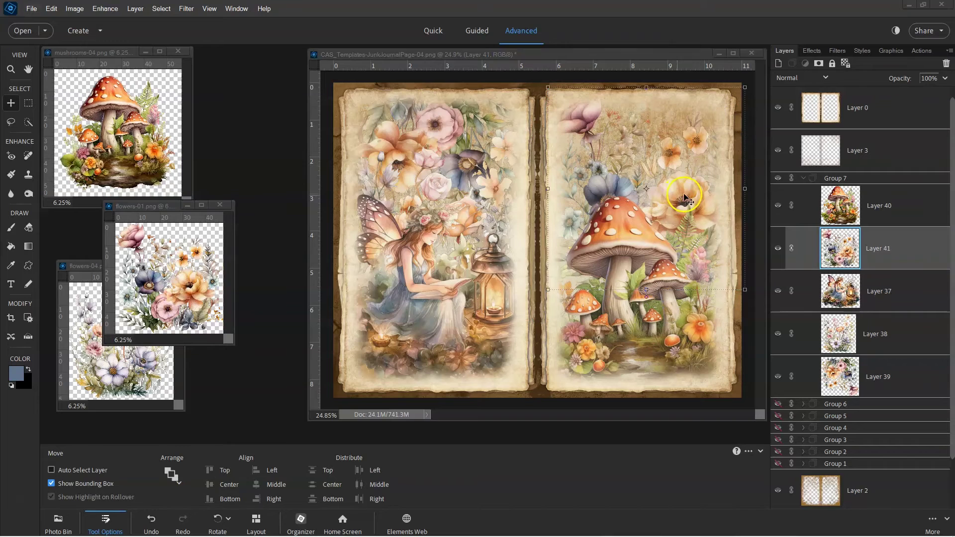
Step: Scale the right page's mushrooms layer down slightly and nudge it toward the page's outer edge
{"action": "left_click", "coordinate": [826, 249]}
{"action": "left_click", "coordinate": [836, 205]}
{"action": "left_click_drag", "start_coordinate": [737, 196], "coordinate": [726, 206]}
{"action": "left_click_drag", "start_coordinate": [683, 251], "coordinate": [688, 251]}
{"action": "key", "text": "Return"}
{"action": "left_click", "coordinate": [713, 275]}
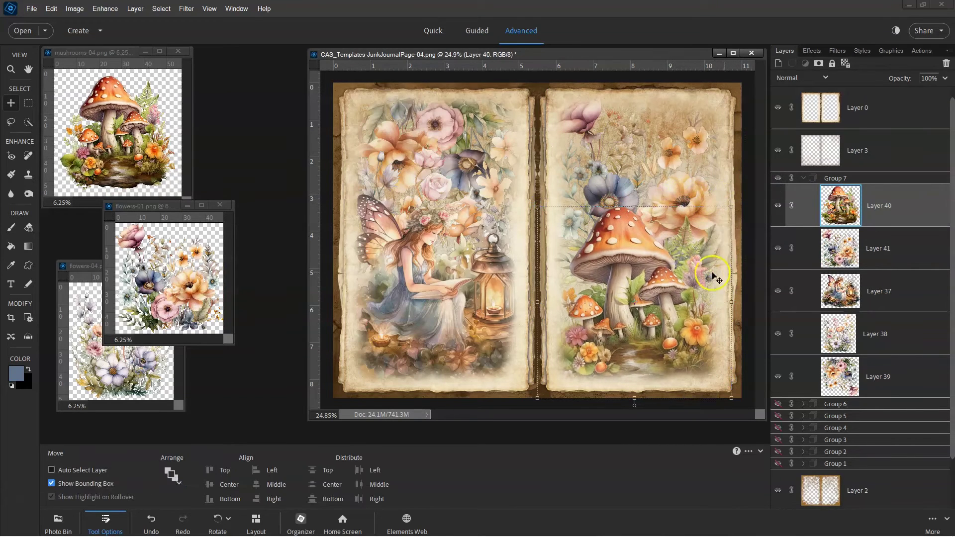
Step: Add the flowers-04.png artwork, scaled down to fit the right page's upper half and stacked beneath that page's flowers-01 layer
{"action": "left_click", "coordinate": [210, 267]}
{"action": "left_click", "coordinate": [106, 350]}
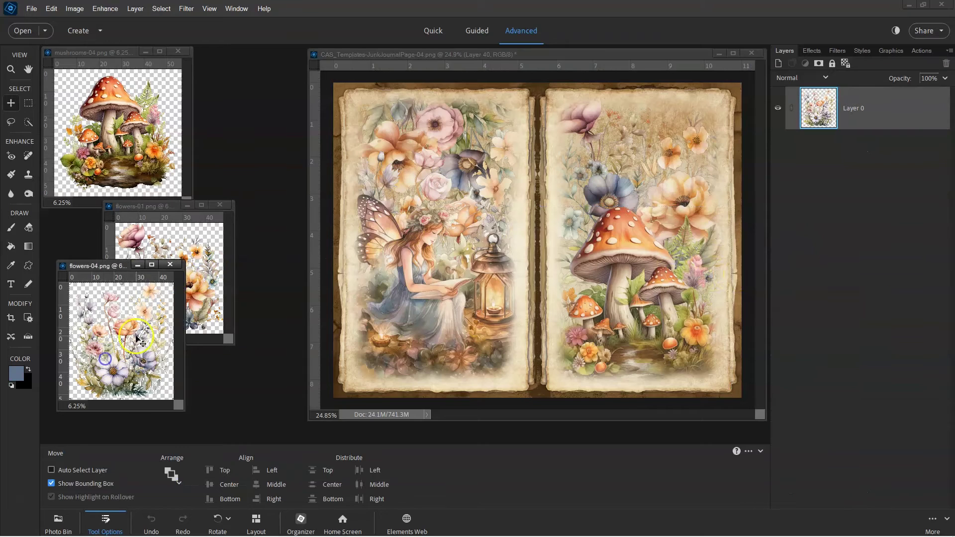
{"action": "left_click_drag", "start_coordinate": [101, 354], "coordinate": [469, 256]}
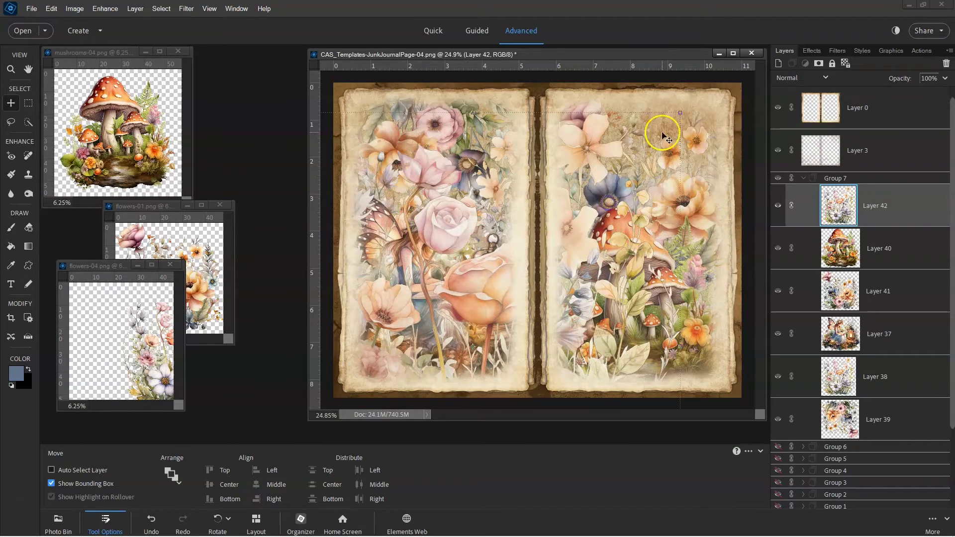
{"action": "left_click_drag", "start_coordinate": [680, 104], "coordinate": [686, 147]}
{"action": "key", "text": "Return"}
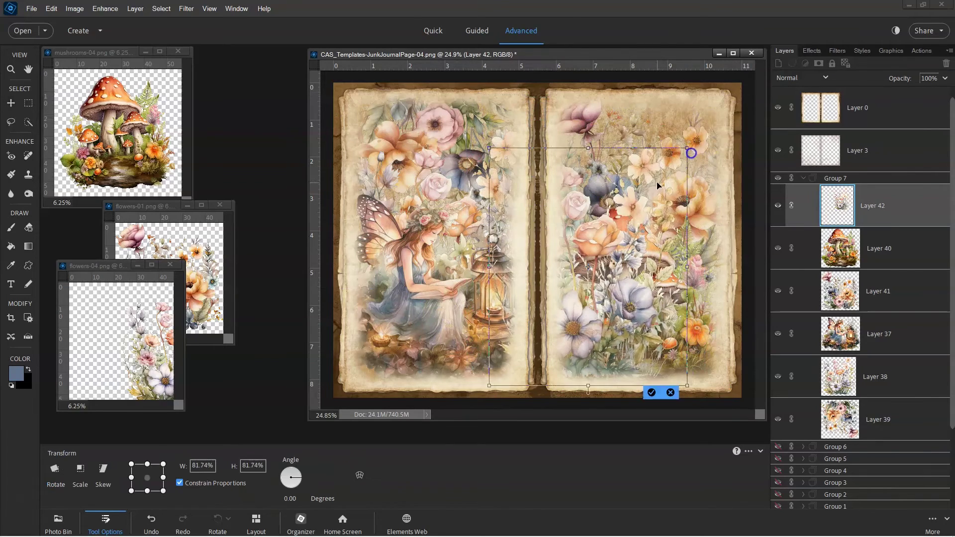
{"action": "left_click_drag", "start_coordinate": [623, 252], "coordinate": [678, 174]}
{"action": "key", "text": "Return"}
{"action": "left_click_drag", "start_coordinate": [871, 211], "coordinate": [843, 301]}
{"action": "left_click_drag", "start_coordinate": [672, 158], "coordinate": [683, 129]}
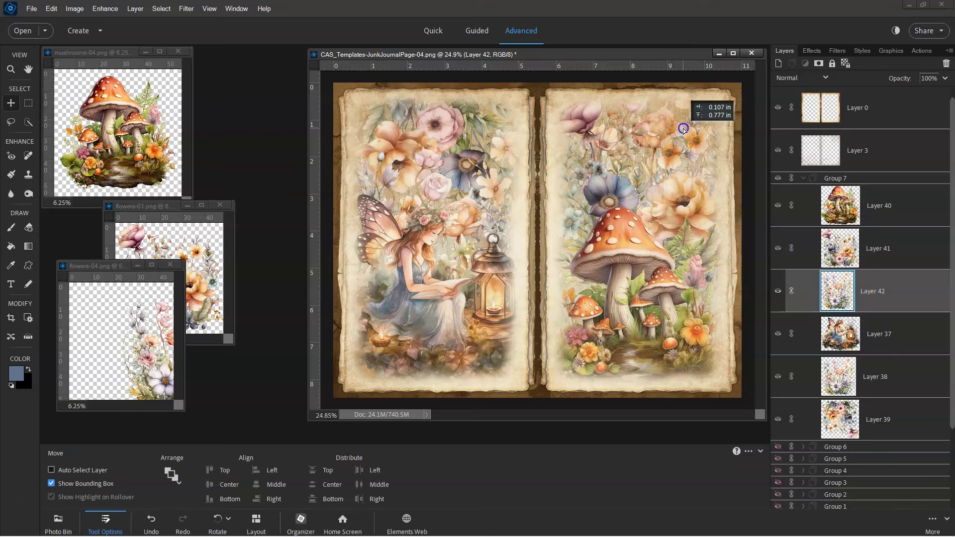
Step: Stack the right page's flowers-01 layer beneath flowers-04, lowering flowers-04 behind the mushrooms and raising flowers-01 toward the page's top
{"action": "scroll", "coordinate": [845, 206], "scroll_direction": "down", "scroll_amount": 1}
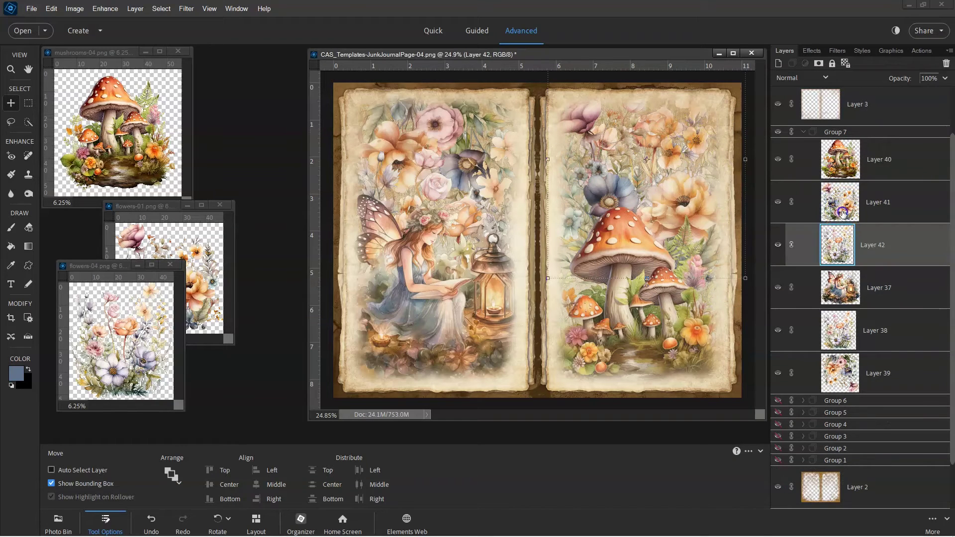
{"action": "left_click_drag", "start_coordinate": [842, 212], "coordinate": [844, 252]}
{"action": "left_click", "coordinate": [843, 209]}
{"action": "left_click_drag", "start_coordinate": [701, 184], "coordinate": [702, 271]}
{"action": "left_click_drag", "start_coordinate": [694, 228], "coordinate": [693, 221]}
{"action": "left_click_drag", "start_coordinate": [691, 224], "coordinate": [660, 160]}
{"action": "left_click", "coordinate": [868, 226]}
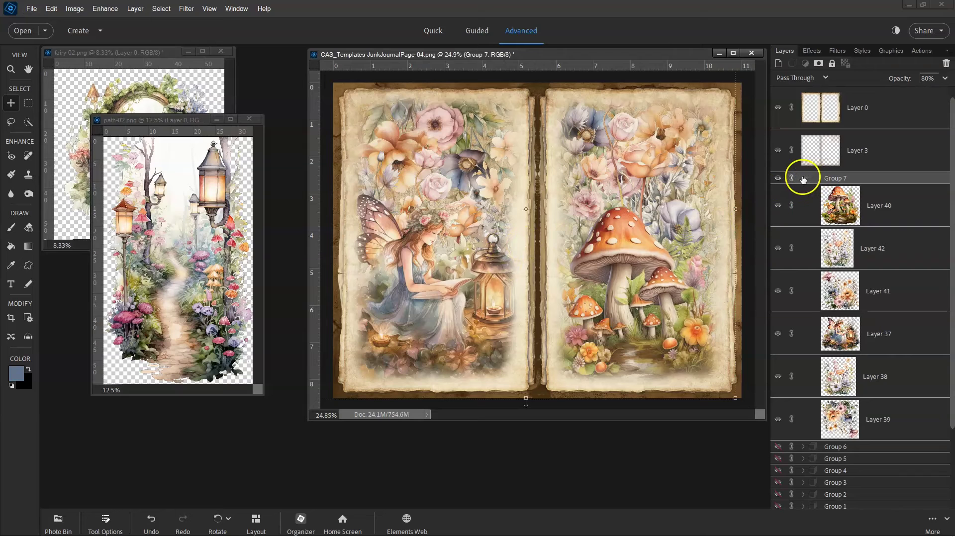
Step: Collapse and hide Group 7, then add the fairy-02.png artwork scaled down to fill the right page
{"action": "left_click", "coordinate": [803, 178]}
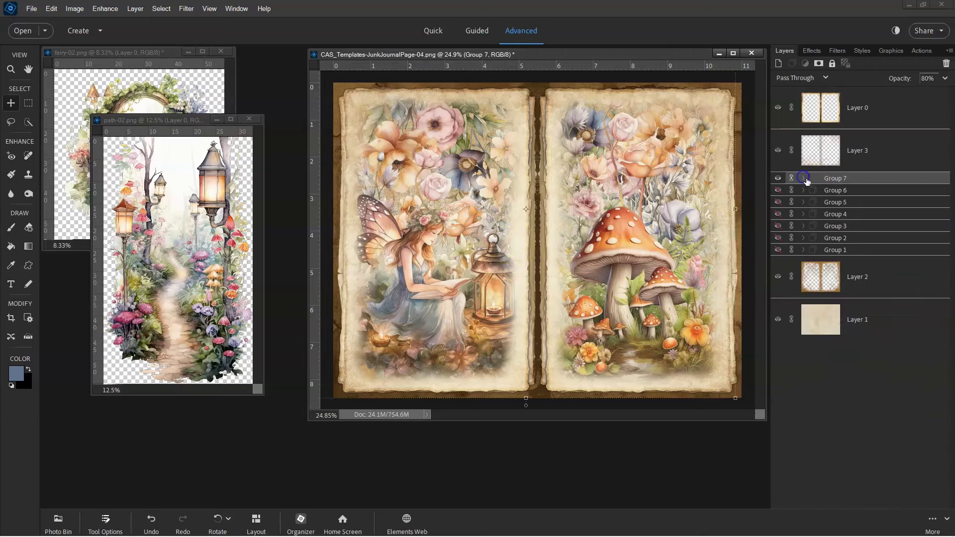
{"action": "left_click", "coordinate": [798, 182]}
{"action": "left_click", "coordinate": [149, 149]}
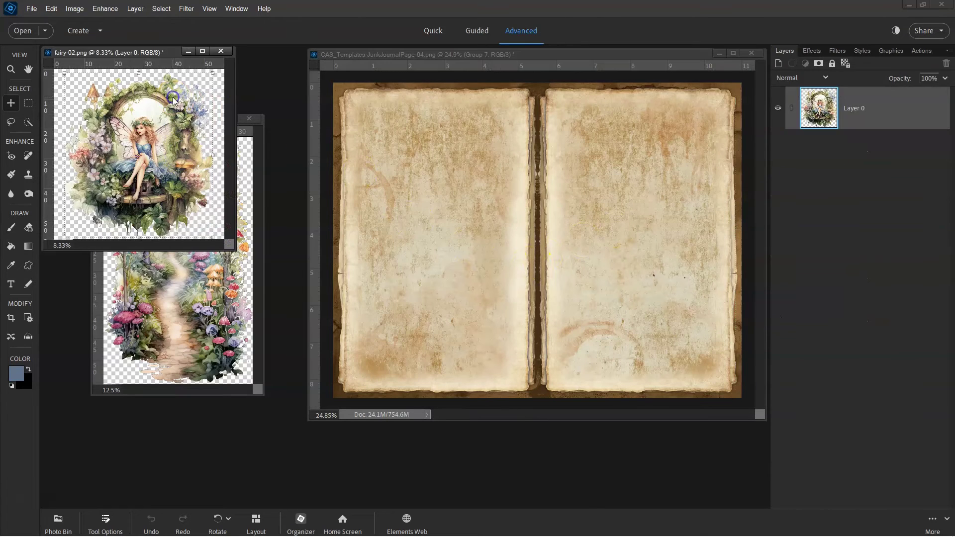
{"action": "left_click_drag", "start_coordinate": [149, 149], "coordinate": [589, 280]}
{"action": "left_click_drag", "start_coordinate": [715, 99], "coordinate": [668, 177]}
{"action": "left_click_drag", "start_coordinate": [624, 199], "coordinate": [613, 247]}
{"action": "left_click_drag", "start_coordinate": [448, 118], "coordinate": [485, 157]}
{"action": "left_click_drag", "start_coordinate": [657, 292], "coordinate": [676, 211]}
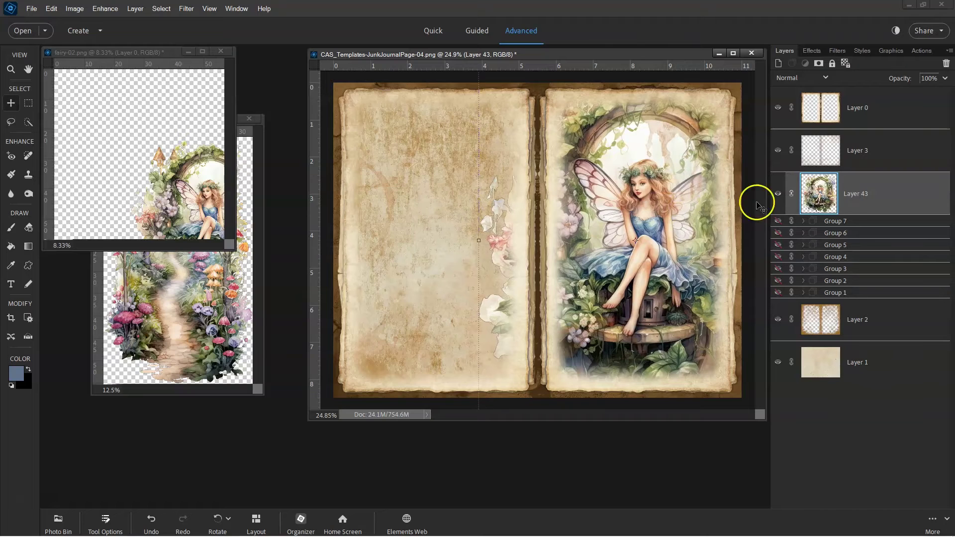
Step: Put the seated fairy layer in a new group and set the group's opacity to 80%
{"action": "key", "text": "ctrl+g"}
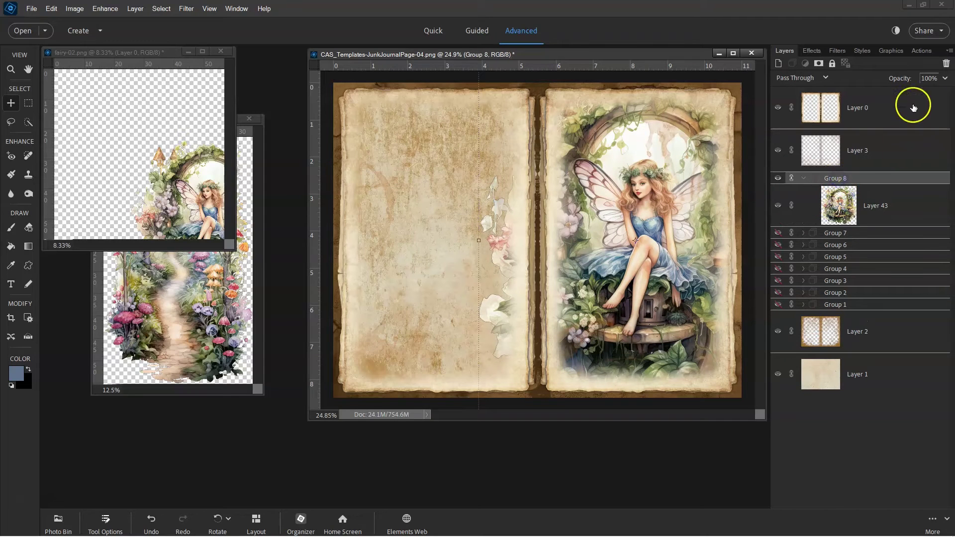
{"action": "type", "text": "80"}
{"action": "key", "text": "Return"}
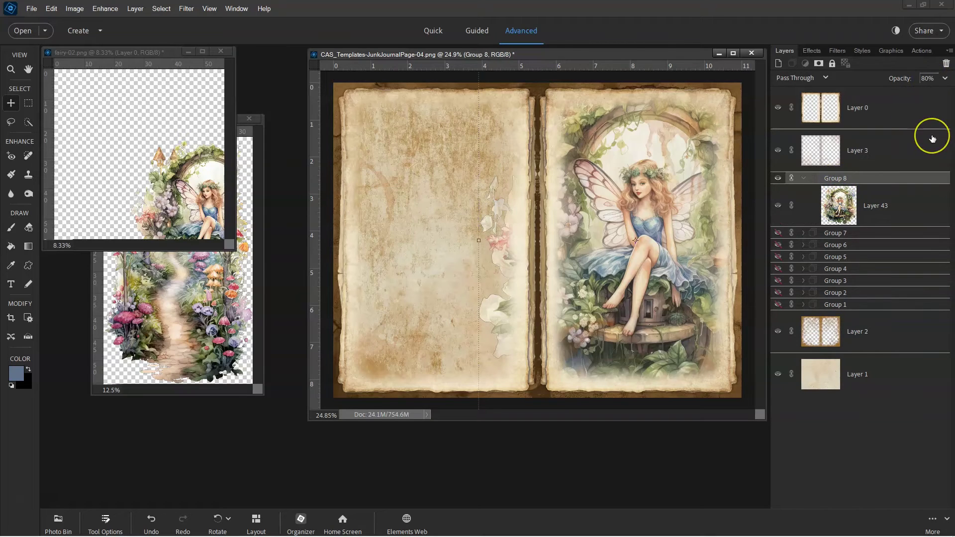
Step: Add a layer mask to the seated fairy layer and paint out the artwork spilling onto the left page
{"action": "left_click", "coordinate": [840, 207]}
{"action": "left_click", "coordinate": [818, 63]}
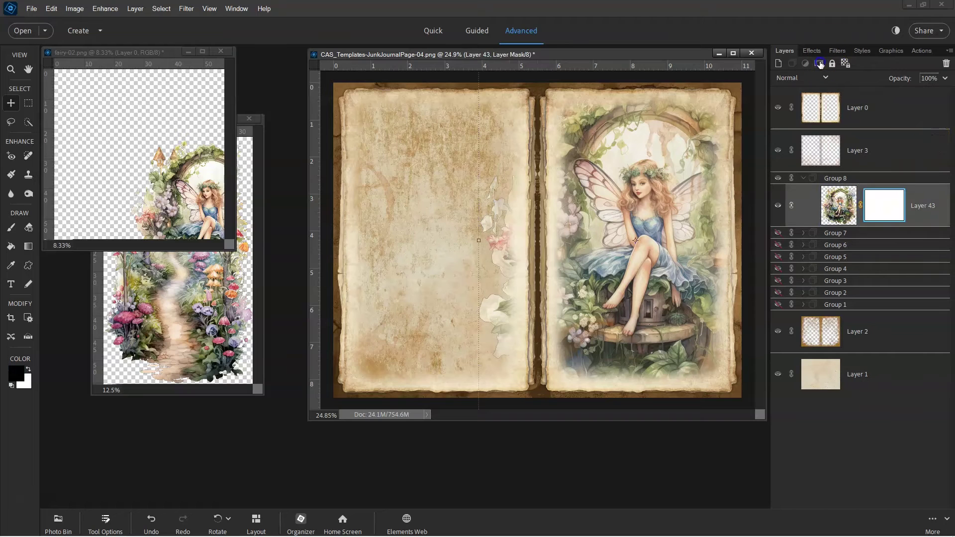
{"action": "left_click_drag", "start_coordinate": [497, 119], "coordinate": [482, 286]}
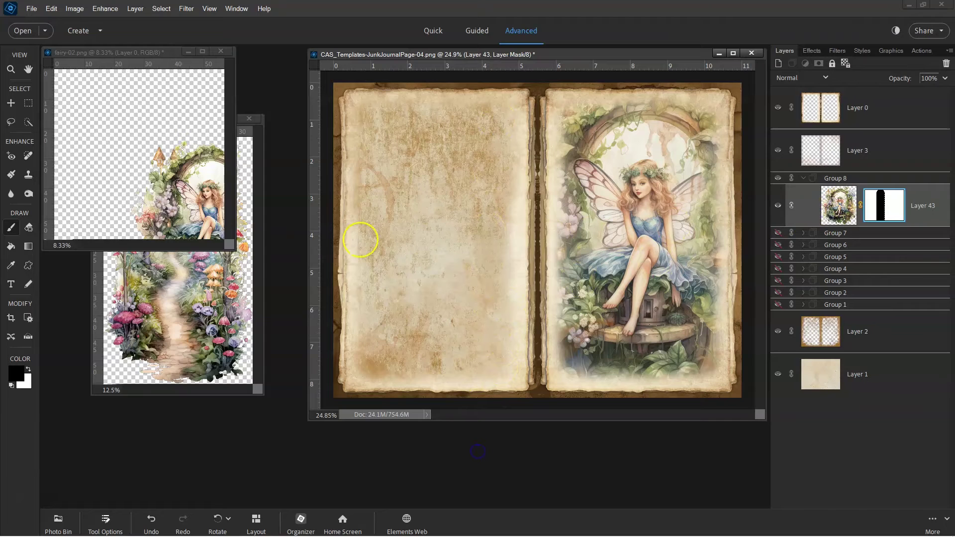
Step: Add the path-02.png artwork above the fairy layer inside Group 8, scaled down to fill the left page
{"action": "key", "text": "v"}
{"action": "left_click", "coordinate": [213, 274]}
{"action": "left_click_drag", "start_coordinate": [200, 256], "coordinate": [447, 195]}
{"action": "left_click_drag", "start_coordinate": [448, 195], "coordinate": [579, 195]}
{"action": "left_click_drag", "start_coordinate": [644, 122], "coordinate": [543, 278]}
{"action": "left_click_drag", "start_coordinate": [491, 358], "coordinate": [444, 232]}
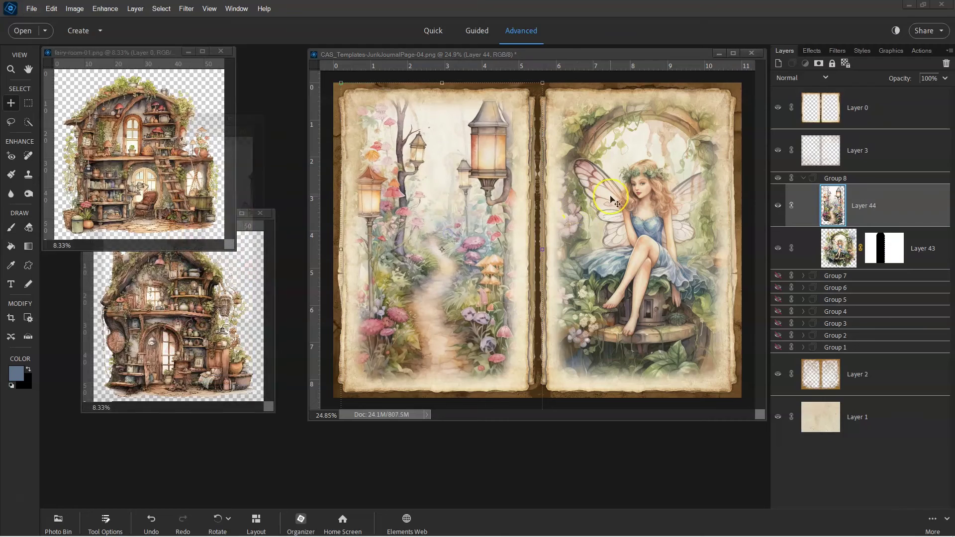
Step: Collapse and hide Group 8, then add the fairy-room-01.png artwork scaled down to fill the left page
{"action": "left_click", "coordinate": [804, 179]}
{"action": "left_click", "coordinate": [778, 178]}
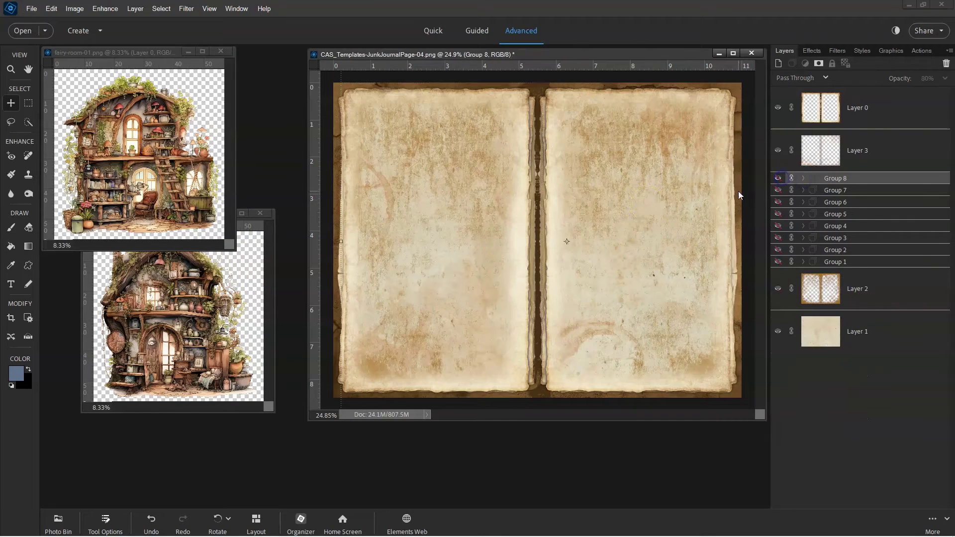
{"action": "left_click_drag", "start_coordinate": [179, 154], "coordinate": [528, 239]}
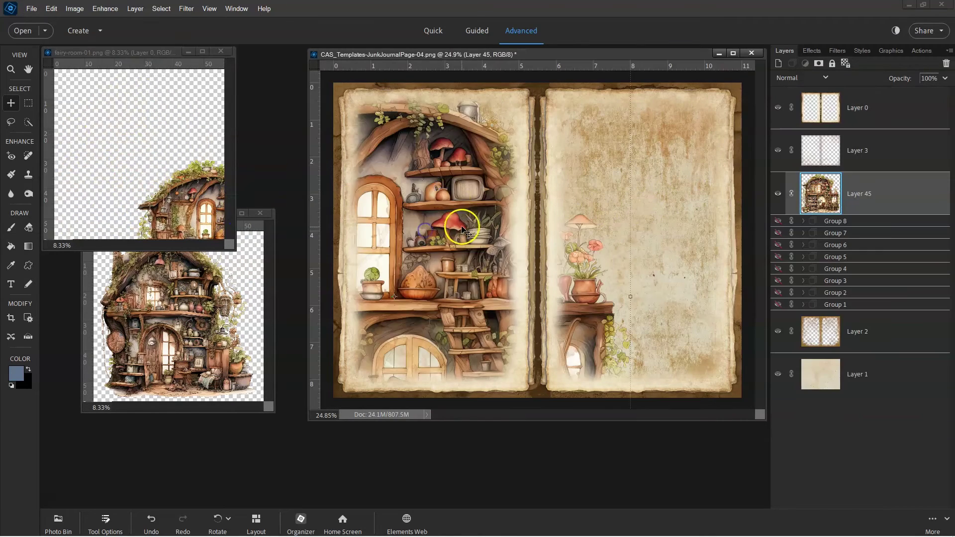
{"action": "left_click_drag", "start_coordinate": [702, 128], "coordinate": [546, 118]}
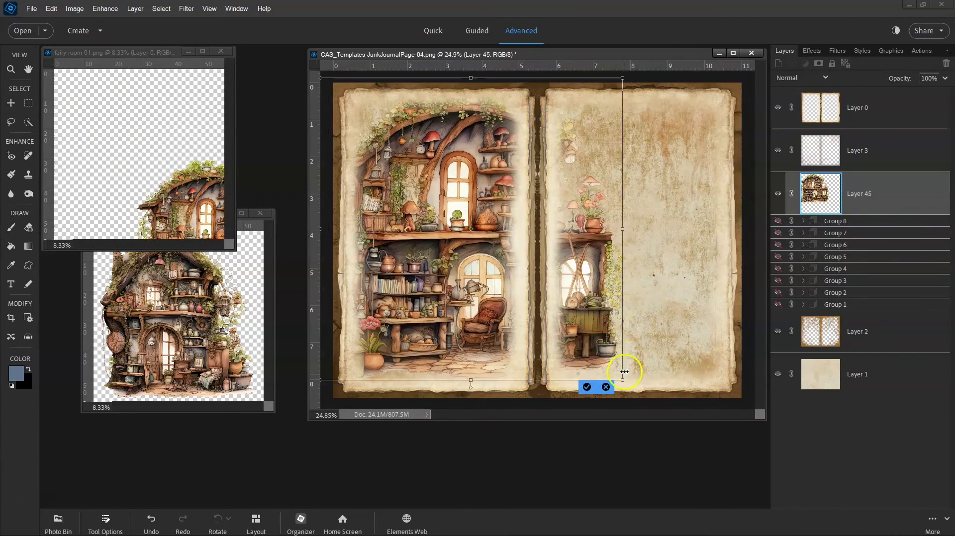
{"action": "left_click_drag", "start_coordinate": [622, 380], "coordinate": [635, 395]}
{"action": "left_click_drag", "start_coordinate": [598, 358], "coordinate": [593, 350]}
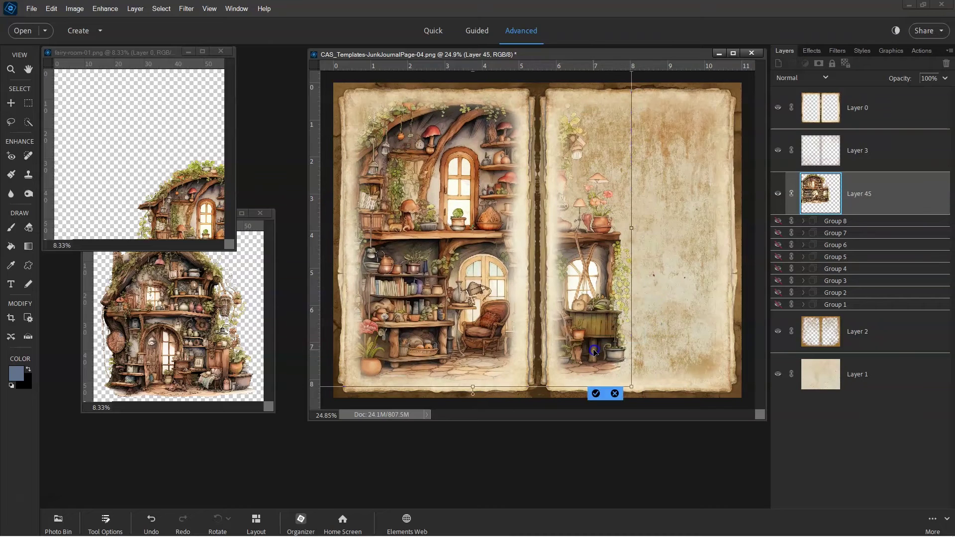
{"action": "key", "text": "Return"}
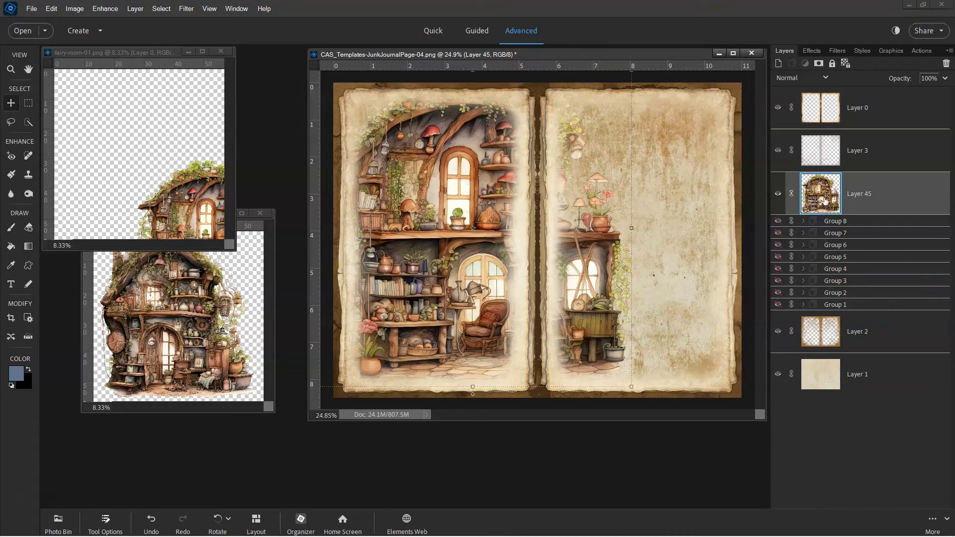
Step: Group the fairy-room-01 layer at 80% opacity and mask out the part of the artwork spilling onto the right page
{"action": "key", "text": "ctrl+g"}
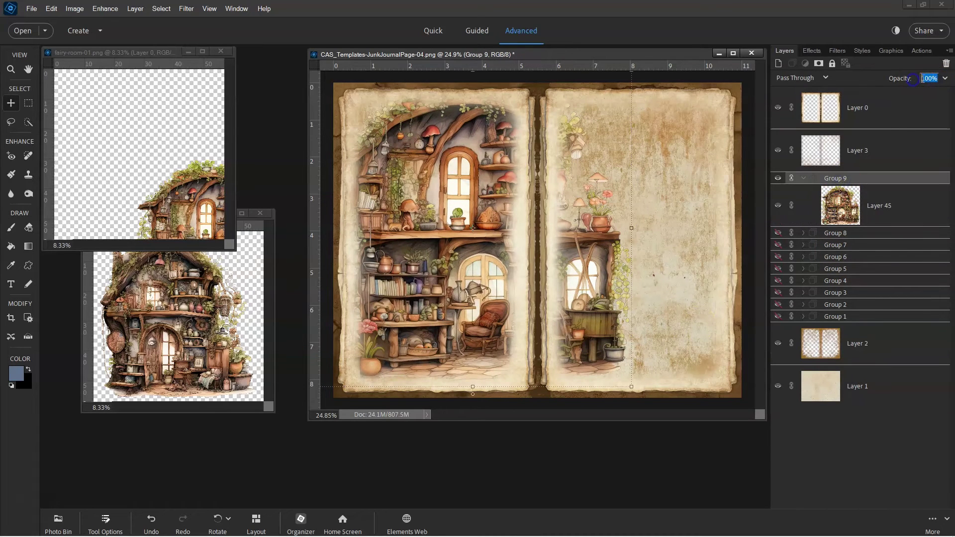
{"action": "type", "text": "80"}
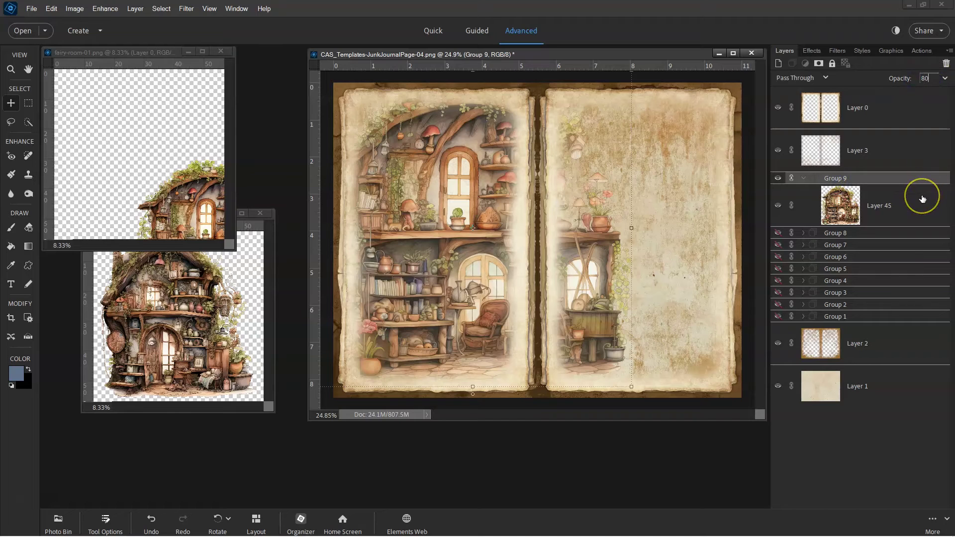
{"action": "left_click", "coordinate": [868, 198]}
{"action": "left_click", "coordinate": [818, 65]}
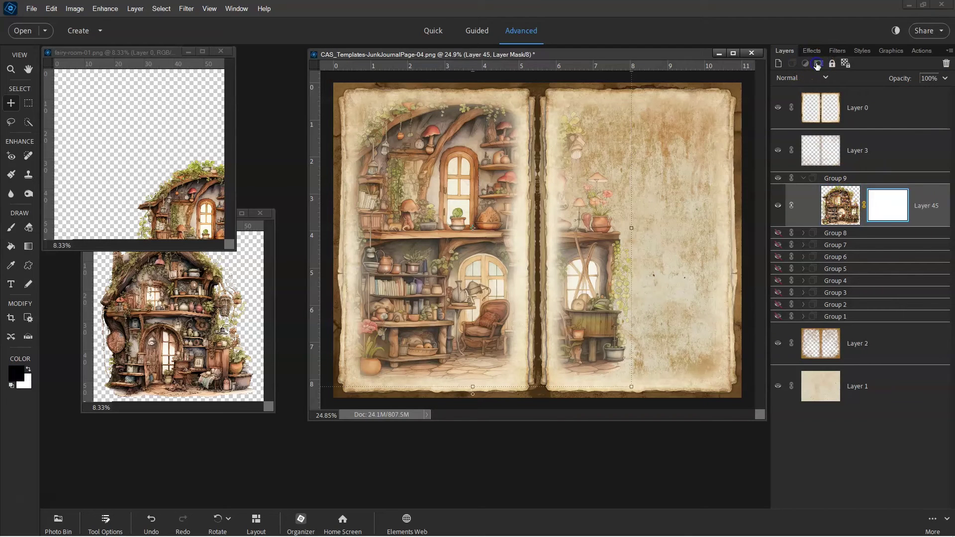
{"action": "left_click_drag", "start_coordinate": [599, 124], "coordinate": [607, 387]}
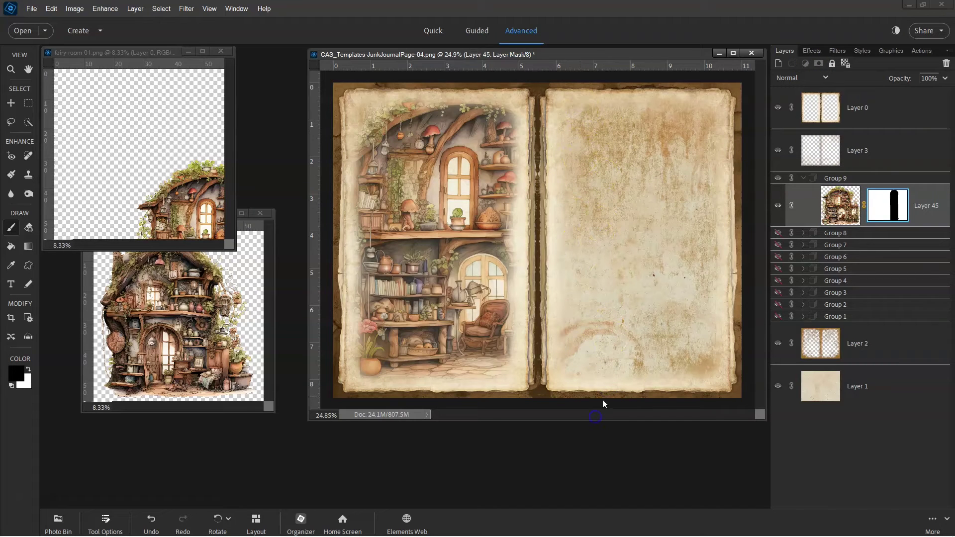
Step: Add the fairy-room-02.png artwork above the first fairy room inside Group 9, scaled down to fill the right page
{"action": "left_click", "coordinate": [169, 169]}
{"action": "left_click", "coordinate": [178, 279]}
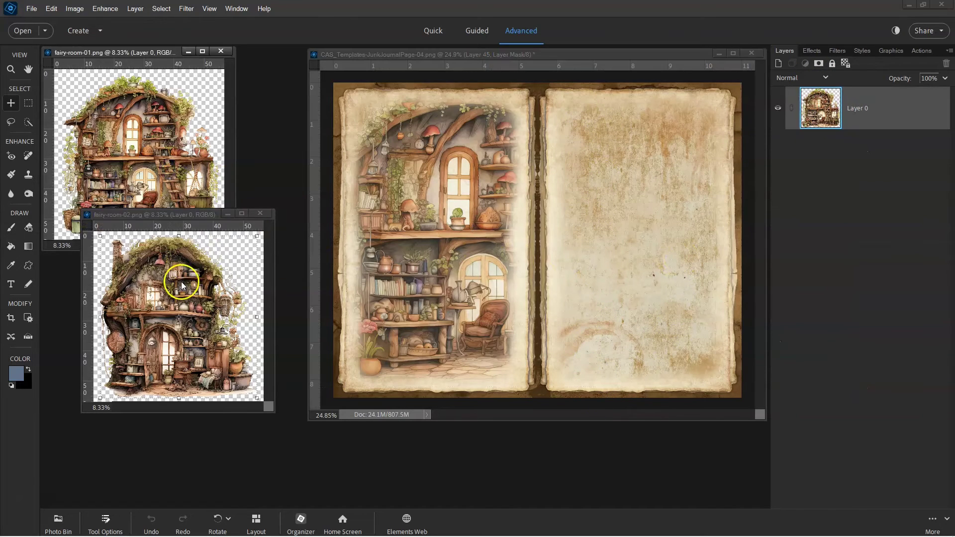
{"action": "left_click_drag", "start_coordinate": [194, 324], "coordinate": [432, 251]}
{"action": "left_click_drag", "start_coordinate": [432, 249], "coordinate": [665, 167]}
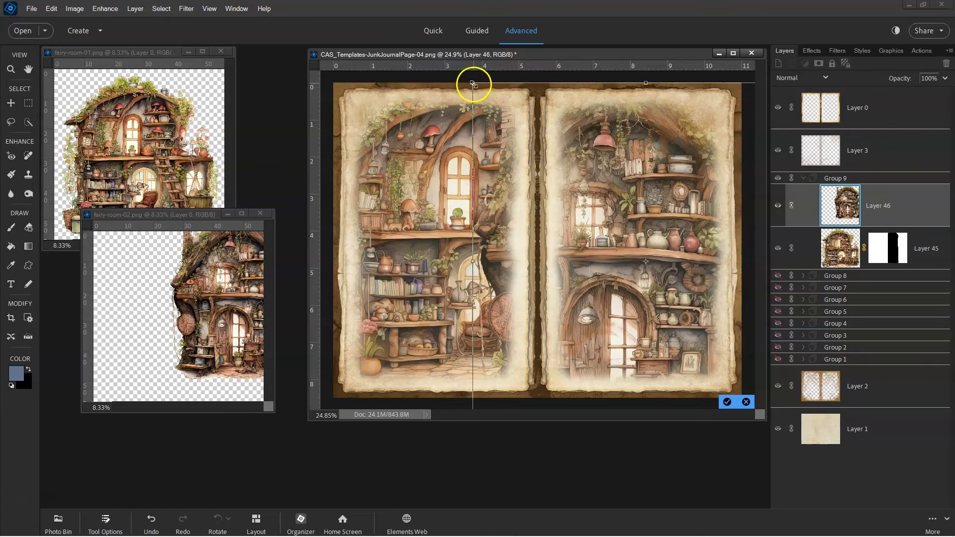
{"action": "left_click_drag", "start_coordinate": [472, 85], "coordinate": [621, 195]}
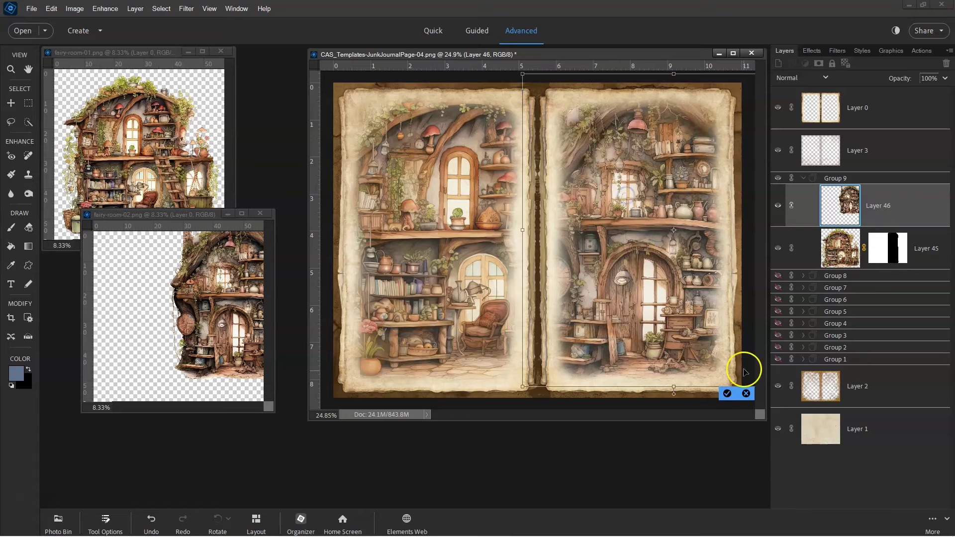
{"action": "left_click", "coordinate": [727, 393]}
Step: Shift the fairy-room-02 layer toward the spine so its full door and shelves sit on the right page
{"action": "left_click", "coordinate": [231, 344]}
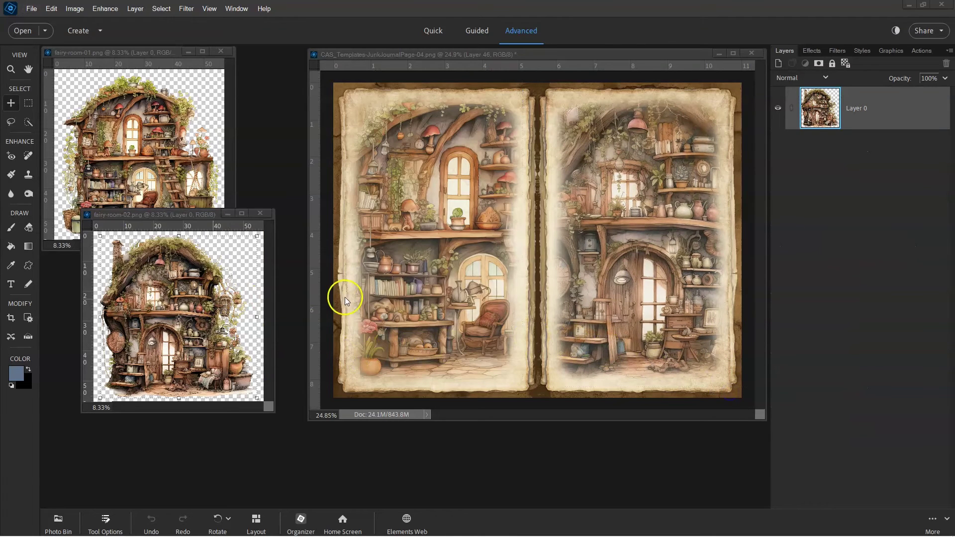
{"action": "left_click", "coordinate": [614, 255]}
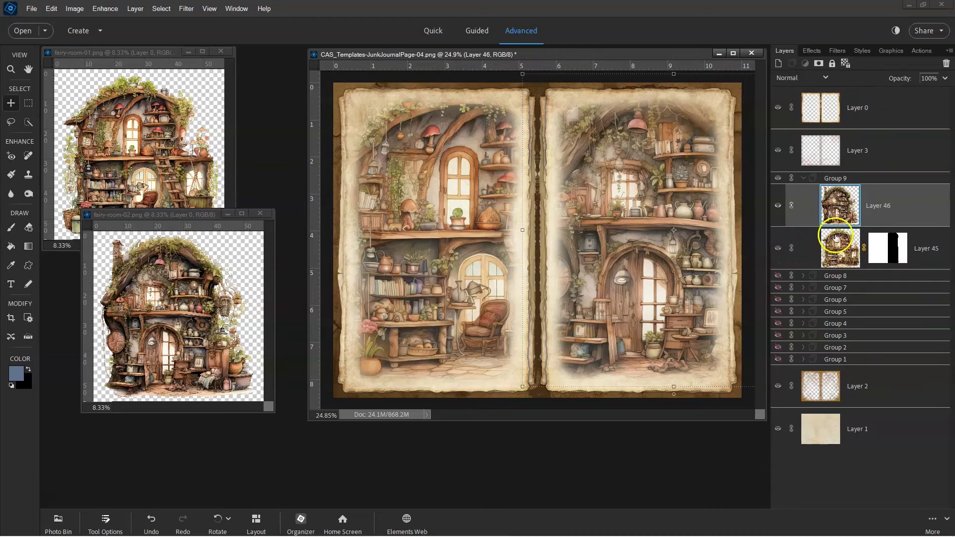
{"action": "left_click_drag", "start_coordinate": [681, 253], "coordinate": [645, 253]}
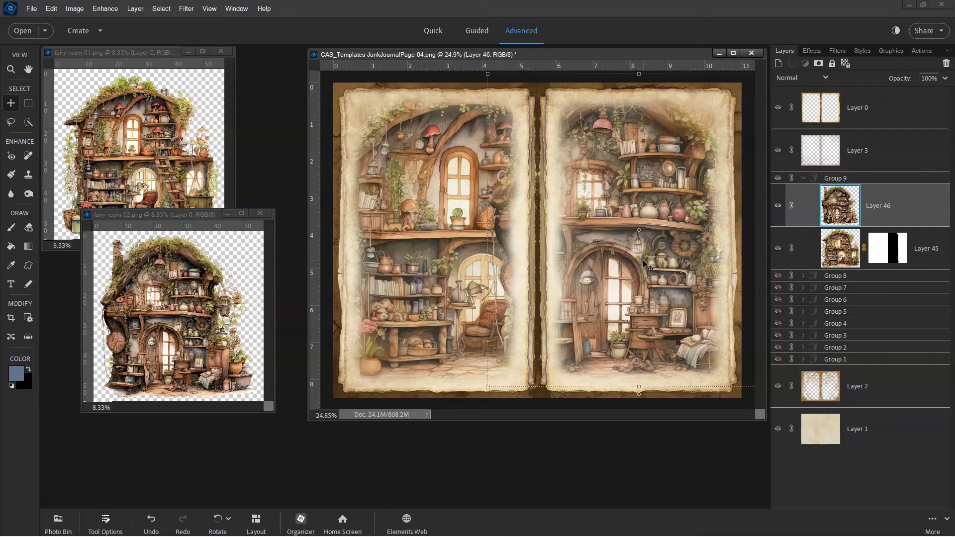
Step: Mask out the fairy-room-02 artwork spilling onto the left page, and shift the fairy-room-01 layer slightly toward the spine
{"action": "left_click", "coordinate": [820, 65]}
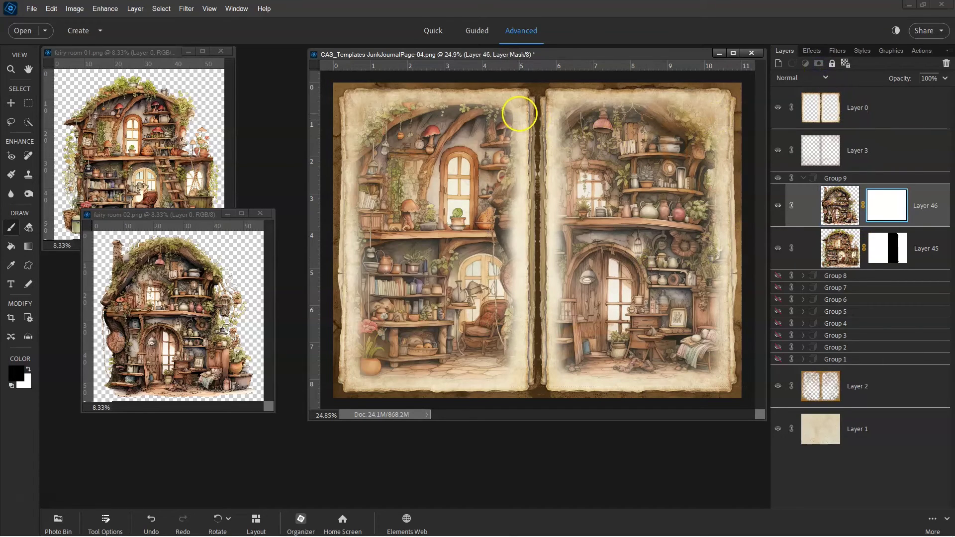
{"action": "left_click_drag", "start_coordinate": [500, 116], "coordinate": [495, 283]}
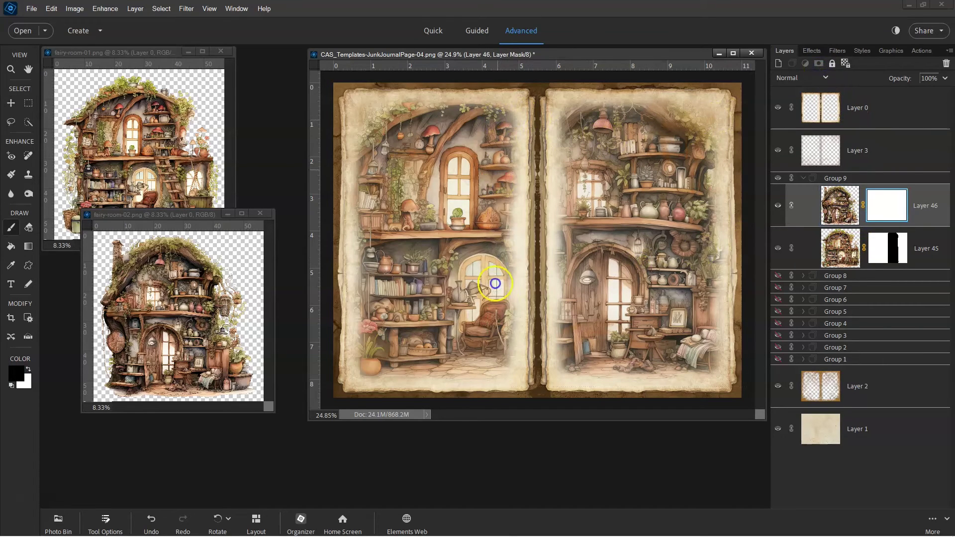
{"action": "left_click", "coordinate": [838, 250]}
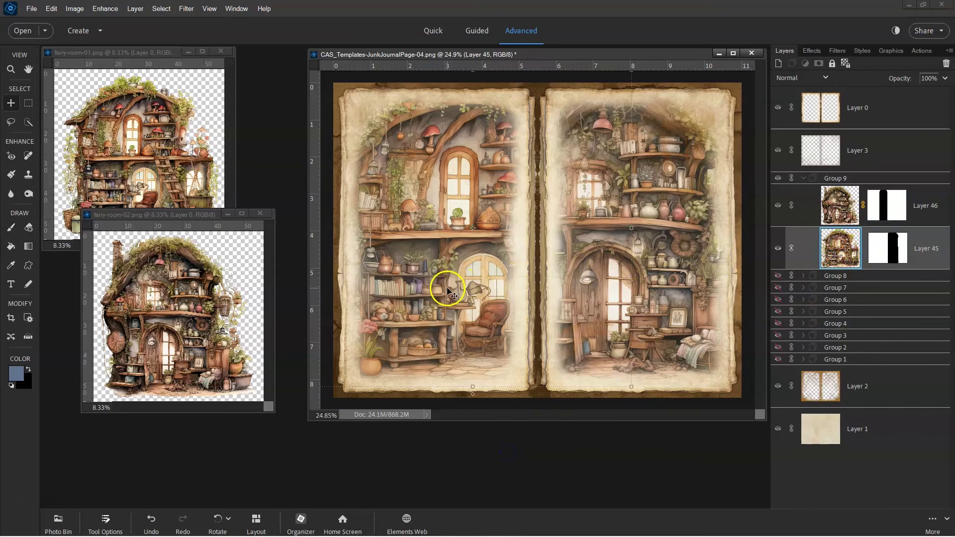
{"action": "left_click_drag", "start_coordinate": [444, 289], "coordinate": [459, 289]}
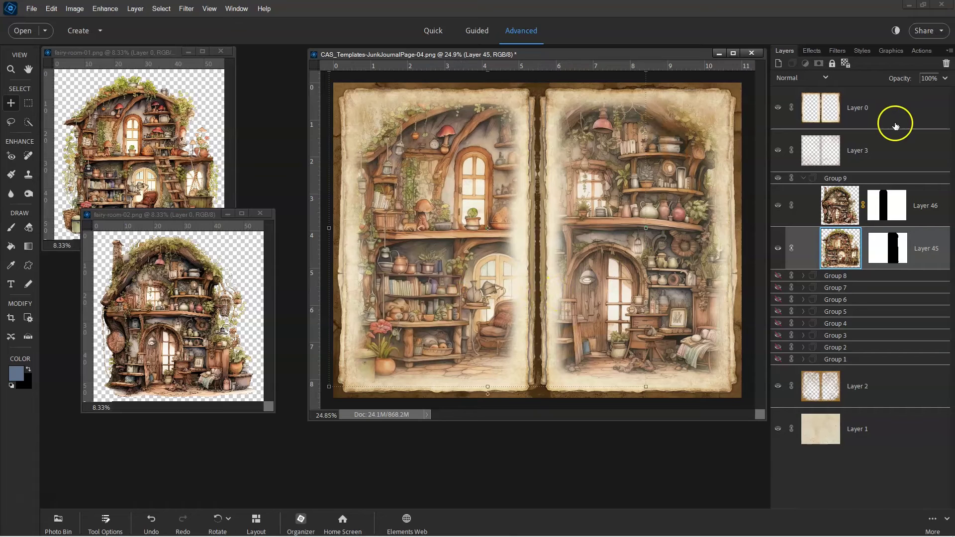
Step: Set Group 9 to 70% opacity, then collapse and hide it
{"action": "left_click", "coordinate": [868, 179]}
{"action": "type", "text": "70"}
{"action": "key", "text": "Return"}
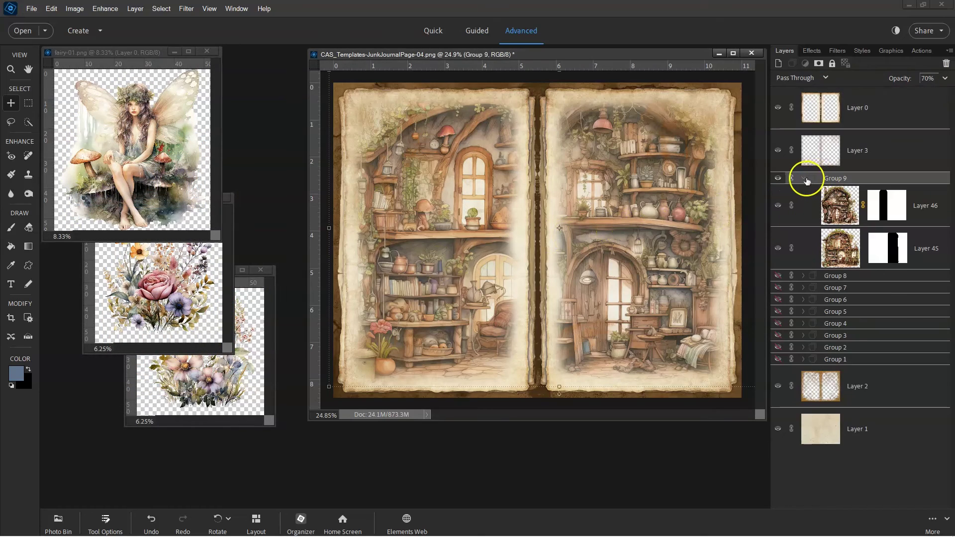
{"action": "left_click", "coordinate": [805, 179]}
{"action": "left_click", "coordinate": [778, 178]}
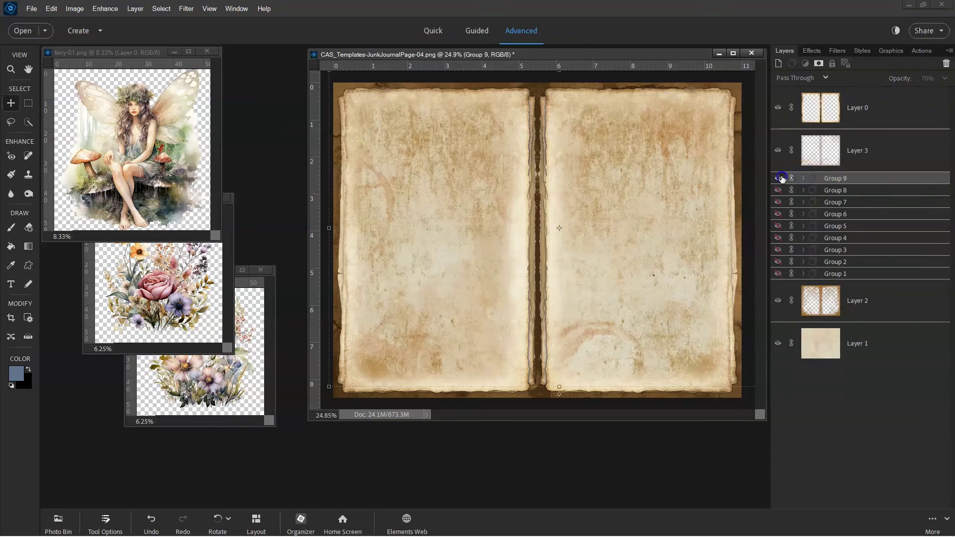
Step: Add the fairy-01.png artwork, scaled down to the left page's width and positioned toward the top of that page
{"action": "left_click", "coordinate": [149, 149]}
{"action": "left_click_drag", "start_coordinate": [149, 149], "coordinate": [551, 310]}
{"action": "left_click_drag", "start_coordinate": [692, 142], "coordinate": [517, 305]}
{"action": "left_click_drag", "start_coordinate": [475, 357], "coordinate": [527, 172]}
{"action": "mouse_move", "coordinate": [511, 209]}
{"action": "left_mouse_down"}
{"action": "mouse_move", "coordinate": [512, 157]}
{"action": "mouse_move", "coordinate": [511, 198]}
{"action": "left_mouse_up"}
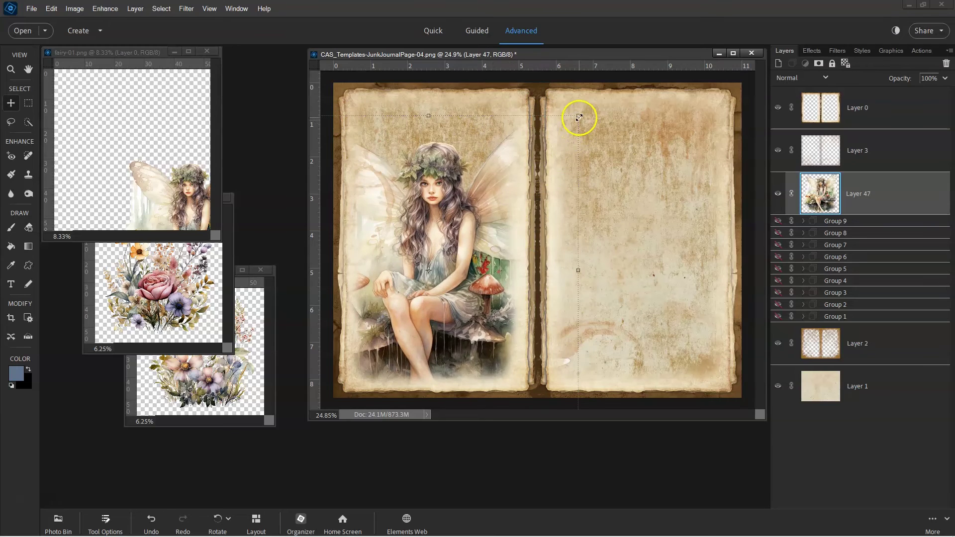
{"action": "left_click_drag", "start_coordinate": [577, 116], "coordinate": [529, 167]}
{"action": "left_click_drag", "start_coordinate": [465, 241], "coordinate": [487, 229]}
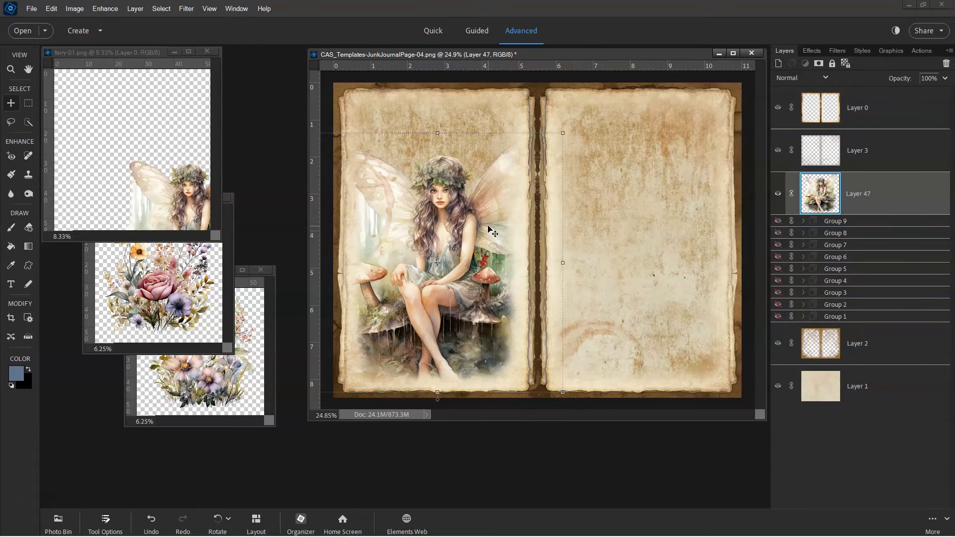
{"action": "left_click", "coordinate": [479, 247]}
{"action": "left_click_drag", "start_coordinate": [489, 241], "coordinate": [492, 204]}
Step: Group the fairy-01 layer and set the group's opacity to 80%
{"action": "left_click", "coordinate": [871, 208]}
{"action": "key", "text": "ctrl+g"}
{"action": "left_click", "coordinate": [835, 180]}
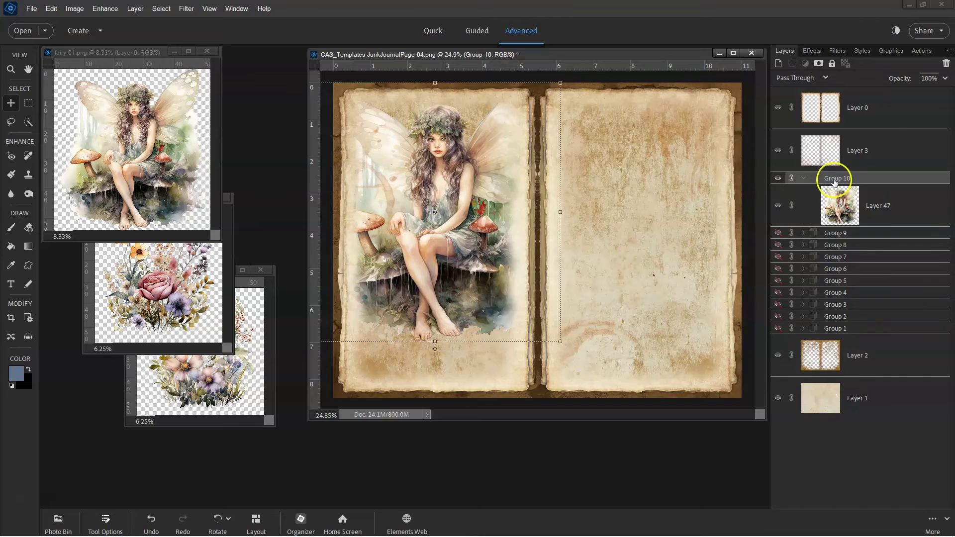
{"action": "type", "text": "80"}
{"action": "key", "text": "Return"}
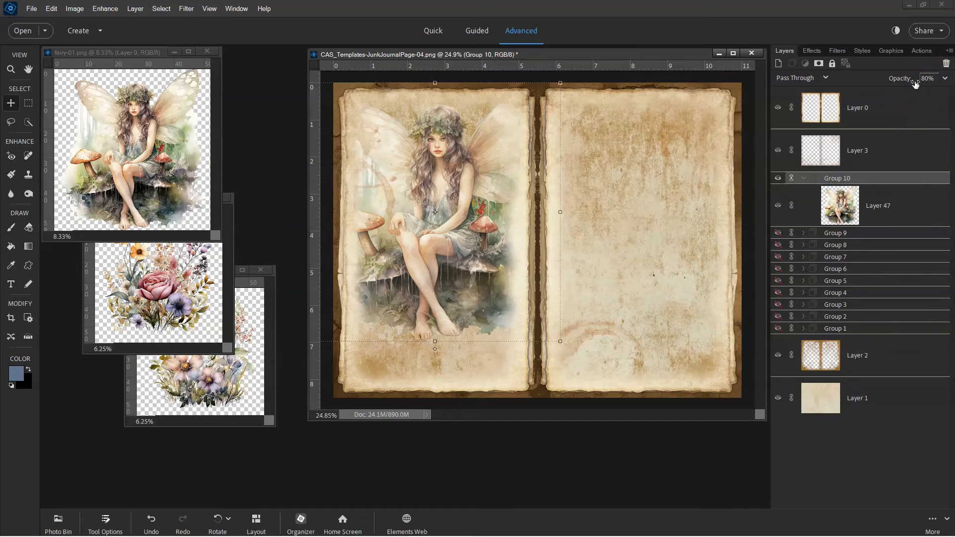
Step: Add the flowers-03.png bouquet above the fairy inside Group 10, scaled down over the lower part of the left page near the spine
{"action": "left_click", "coordinate": [836, 202]}
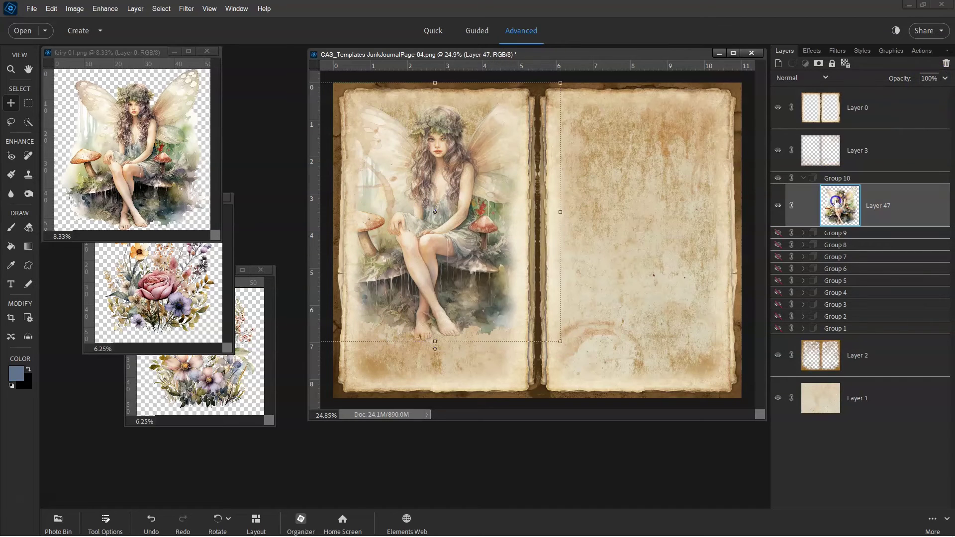
{"action": "left_click", "coordinate": [204, 270]}
{"action": "left_click", "coordinate": [254, 343]}
{"action": "left_click_drag", "start_coordinate": [218, 335], "coordinate": [450, 273]}
{"action": "left_click_drag", "start_coordinate": [490, 199], "coordinate": [631, 187]}
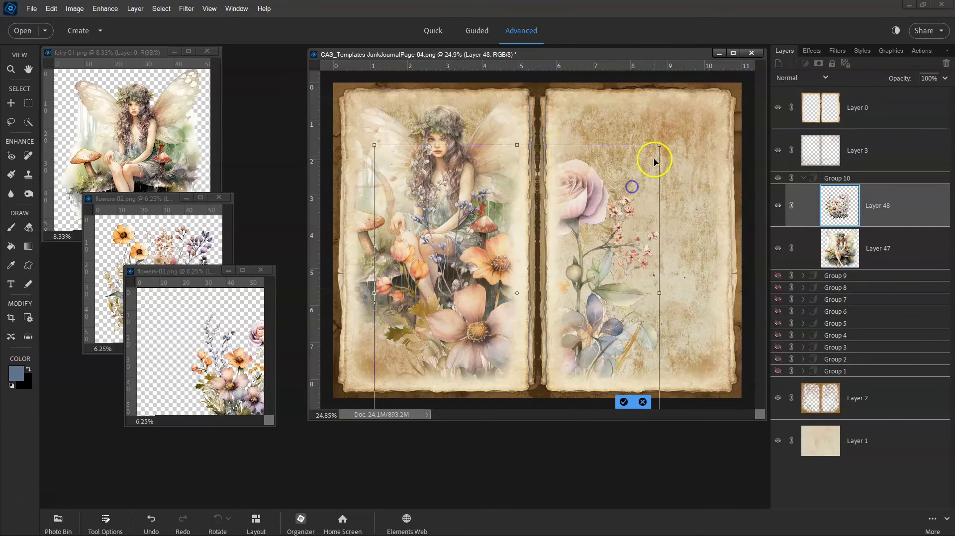
{"action": "left_click_drag", "start_coordinate": [659, 146], "coordinate": [540, 268]}
{"action": "left_click_drag", "start_coordinate": [493, 334], "coordinate": [513, 301]}
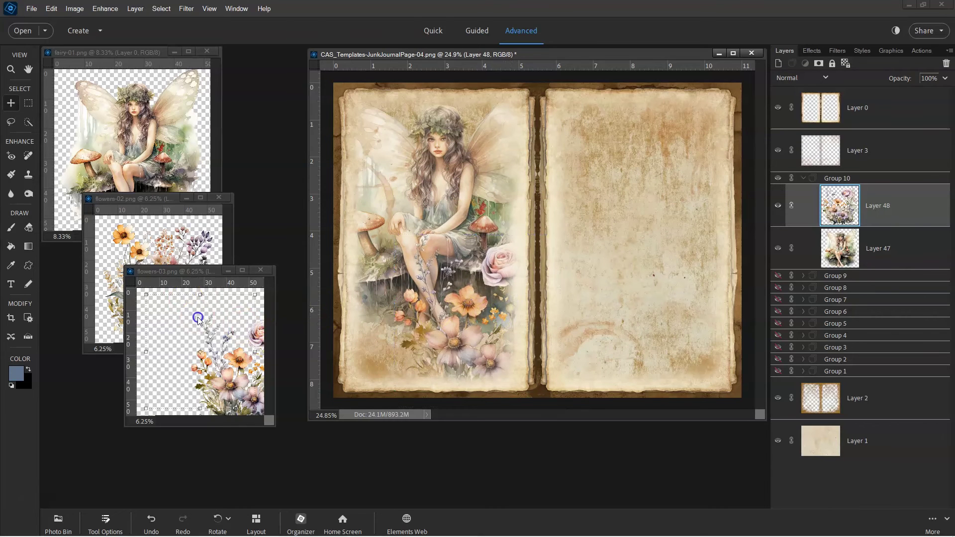
Step: Add the flowers-02.png bouquet scaled down into the left page's lower outer corner, and nudge the flowers-03 layer to blend with it
{"action": "left_click_drag", "start_coordinate": [198, 318], "coordinate": [405, 288]}
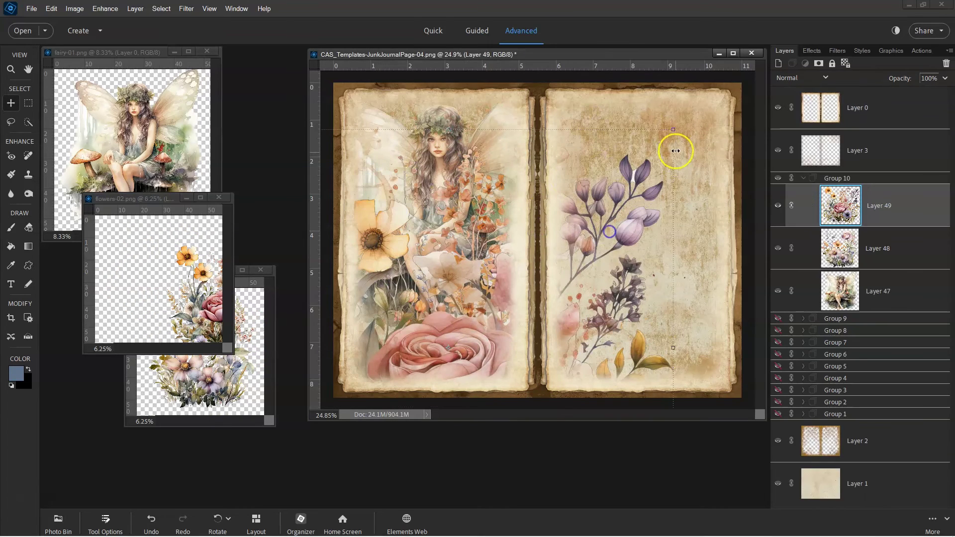
{"action": "left_click_drag", "start_coordinate": [673, 130], "coordinate": [629, 199]}
{"action": "left_click_drag", "start_coordinate": [582, 258], "coordinate": [457, 305]}
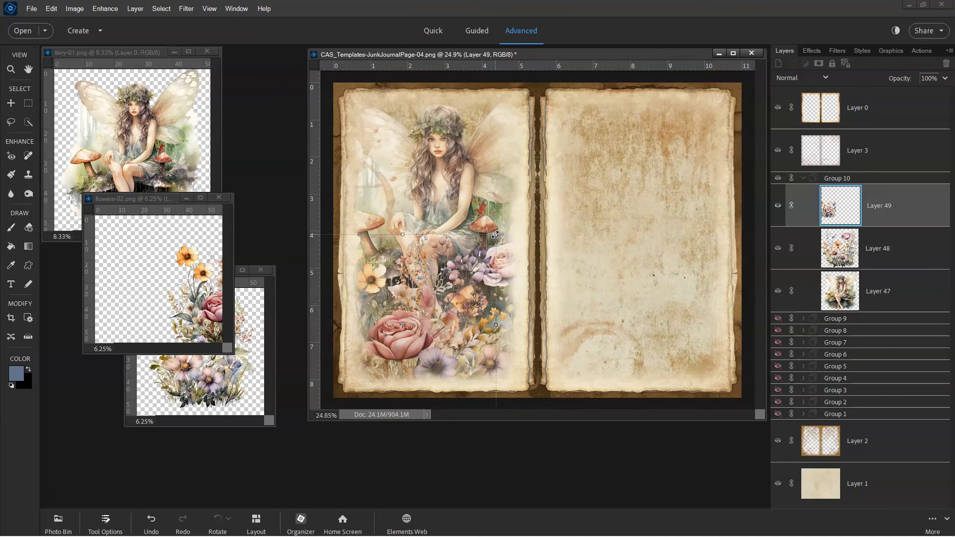
{"action": "left_click_drag", "start_coordinate": [495, 234], "coordinate": [453, 275]}
{"action": "left_click_drag", "start_coordinate": [401, 333], "coordinate": [420, 335]}
{"action": "key", "text": "Return"}
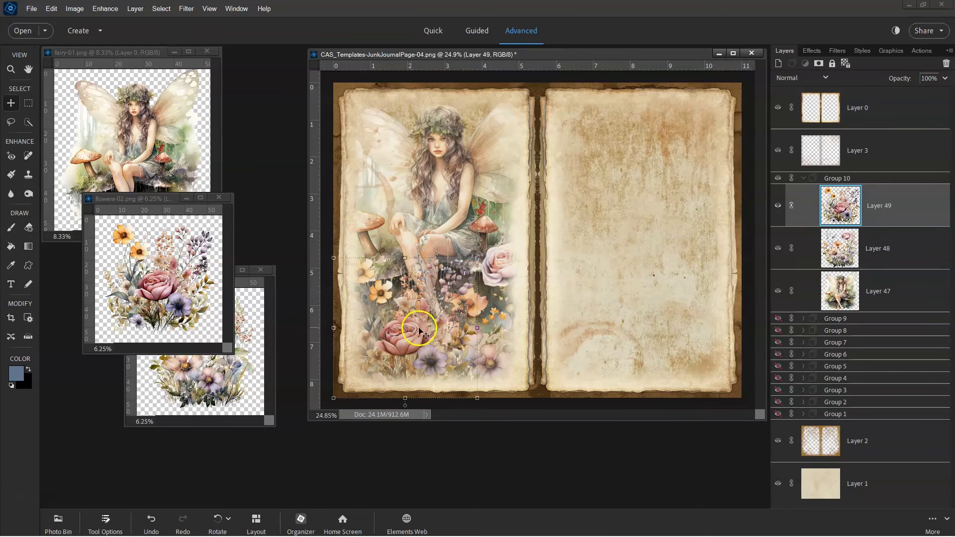
{"action": "left_click_drag", "start_coordinate": [419, 328], "coordinate": [422, 328]}
{"action": "left_click", "coordinate": [806, 249]}
{"action": "mouse_move", "coordinate": [492, 312]}
{"action": "left_mouse_down"}
{"action": "mouse_move", "coordinate": [485, 319]}
{"action": "mouse_move", "coordinate": [498, 318]}
{"action": "left_mouse_up"}
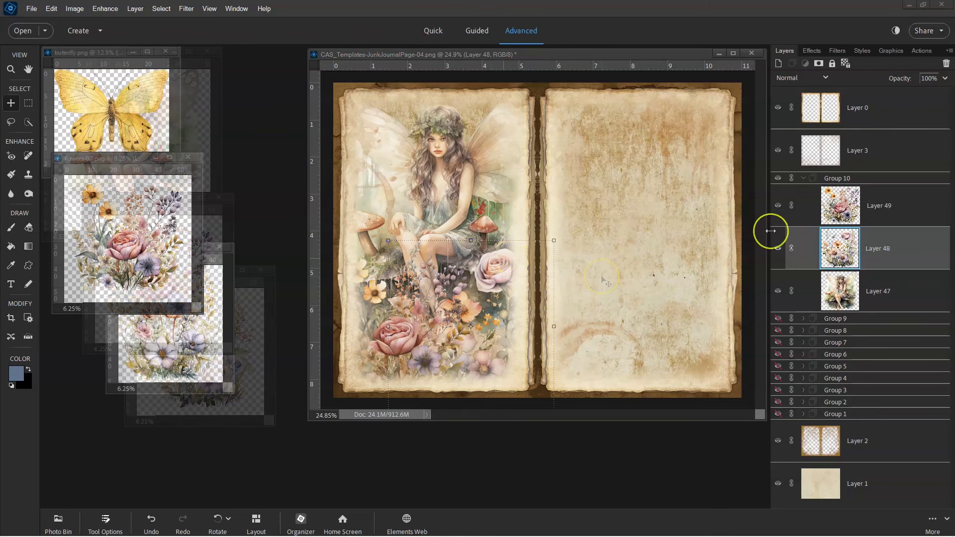
Step: Add another copy of the flowers-02.png bouquet above the other layers in Group 10, scaled to fill the lower right page
{"action": "left_click", "coordinate": [838, 205]}
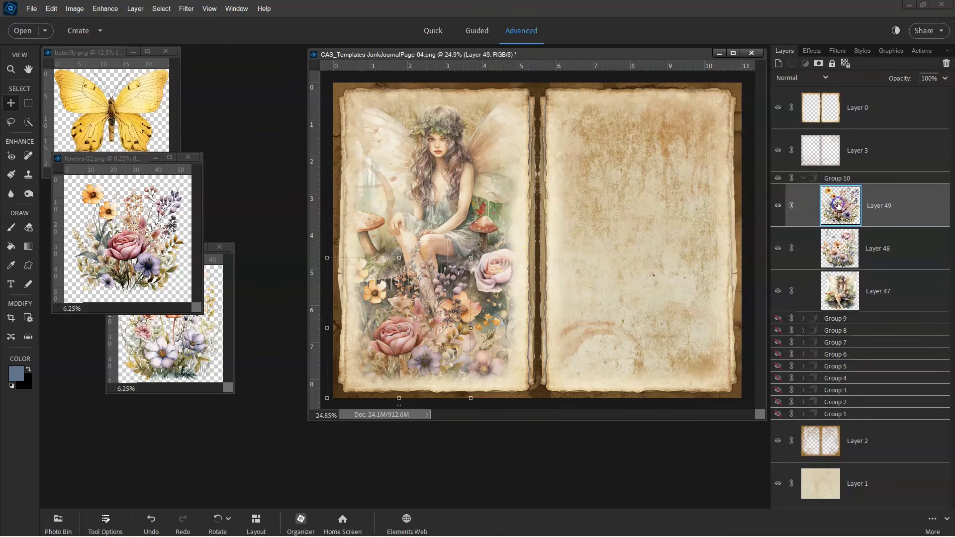
{"action": "left_click", "coordinate": [155, 243]}
{"action": "left_click_drag", "start_coordinate": [136, 238], "coordinate": [553, 266]}
{"action": "left_click_drag", "start_coordinate": [701, 105], "coordinate": [654, 229]}
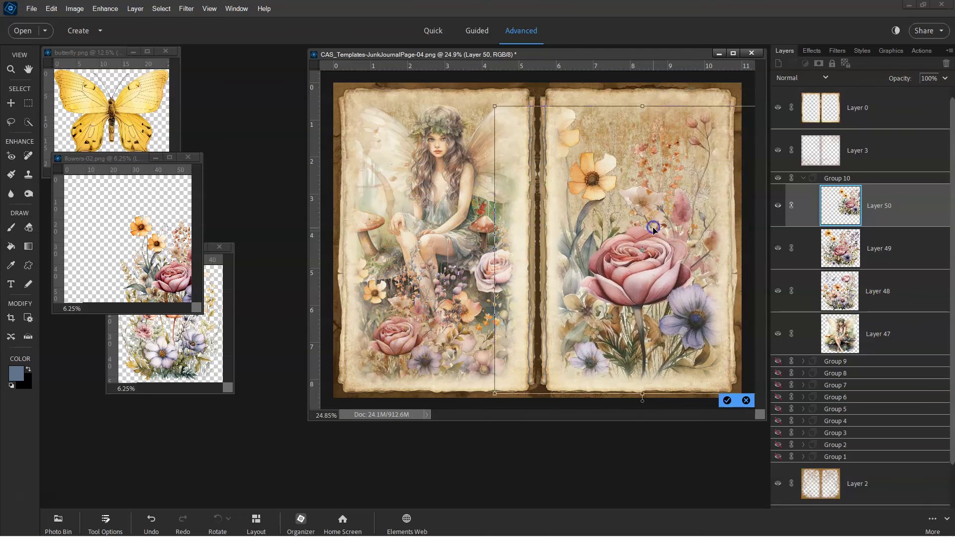
{"action": "key", "text": "Return"}
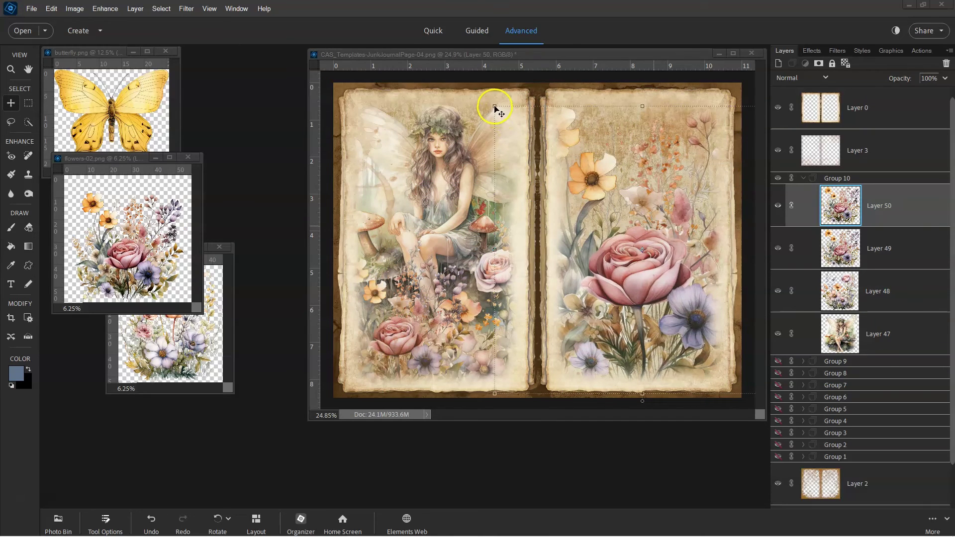
{"action": "left_click_drag", "start_coordinate": [496, 108], "coordinate": [675, 241]}
{"action": "key", "text": "Return"}
Step: Add the flowers-04.png bouquet to the right page, scaled down and moved into place over the page
{"action": "left_click_drag", "start_coordinate": [187, 314], "coordinate": [403, 302]}
{"action": "left_click_drag", "start_coordinate": [630, 223], "coordinate": [605, 335]}
{"action": "left_click_drag", "start_coordinate": [718, 125], "coordinate": [599, 283]}
{"action": "left_click_drag", "start_coordinate": [481, 379], "coordinate": [669, 200]}
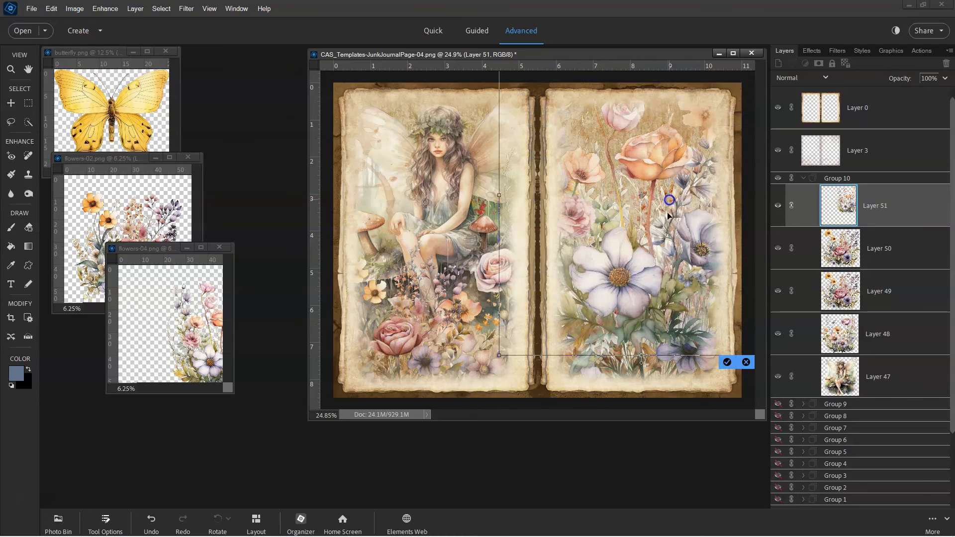
Step: Move the flowers-04 layer beneath the right page's rose bouquet, then reposition it and scale it down slightly
{"action": "left_click_drag", "start_coordinate": [861, 218], "coordinate": [855, 271]}
{"action": "left_click_drag", "start_coordinate": [739, 276], "coordinate": [681, 264]}
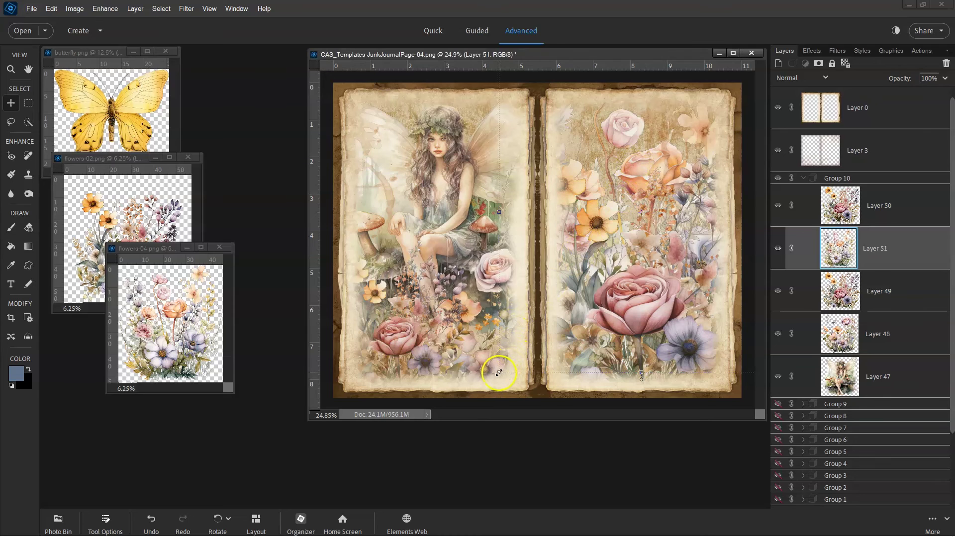
{"action": "left_click_drag", "start_coordinate": [499, 372], "coordinate": [630, 253]}
{"action": "left_click", "coordinate": [726, 362]}
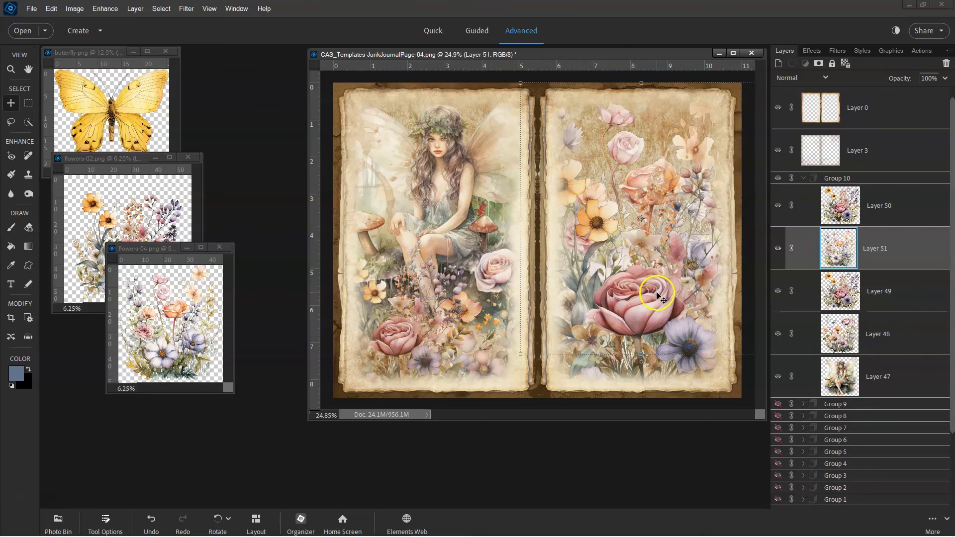
Step: Add the butterfly.png artwork to the upper part of the right page, scaled down and tilted clockwise
{"action": "left_click_drag", "start_coordinate": [141, 123], "coordinate": [622, 181]}
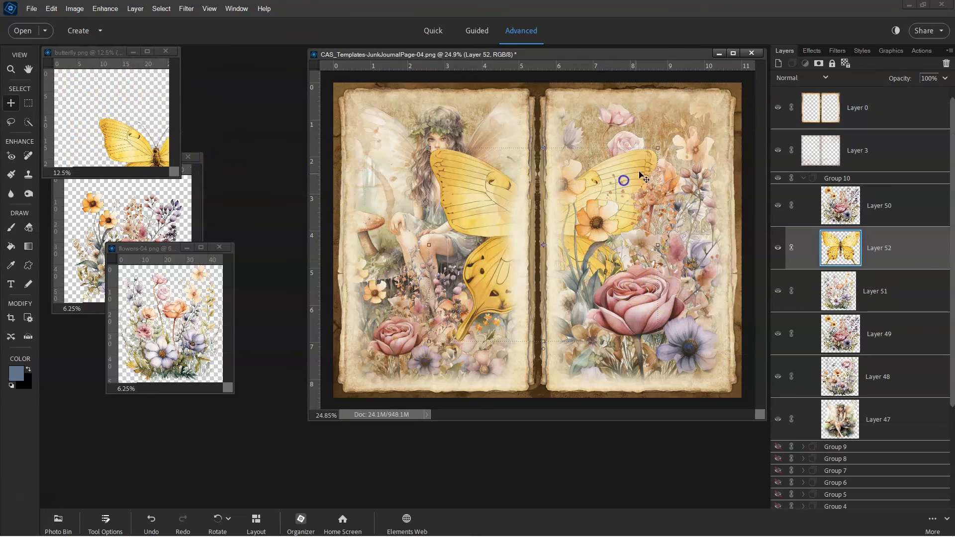
{"action": "left_click_drag", "start_coordinate": [659, 149], "coordinate": [561, 238]}
{"action": "left_click_drag", "start_coordinate": [499, 281], "coordinate": [656, 158]}
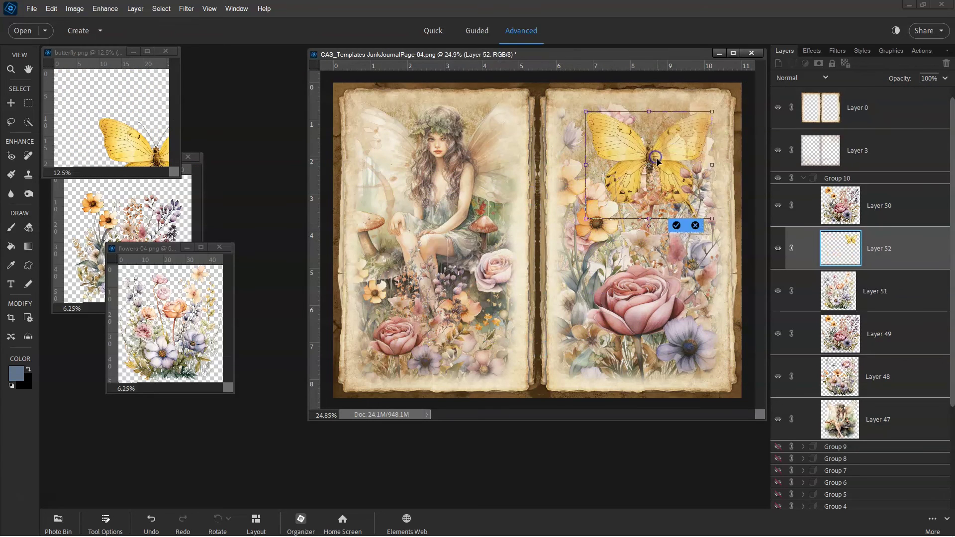
{"action": "double_click", "coordinate": [656, 159]}
{"action": "left_click_drag", "start_coordinate": [704, 133], "coordinate": [692, 152]}
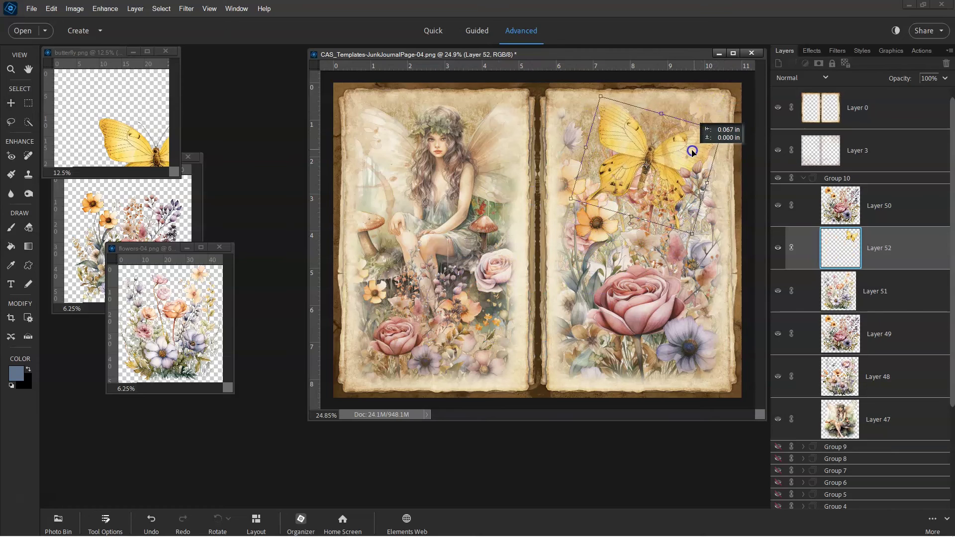
{"action": "double_click", "coordinate": [692, 151]}
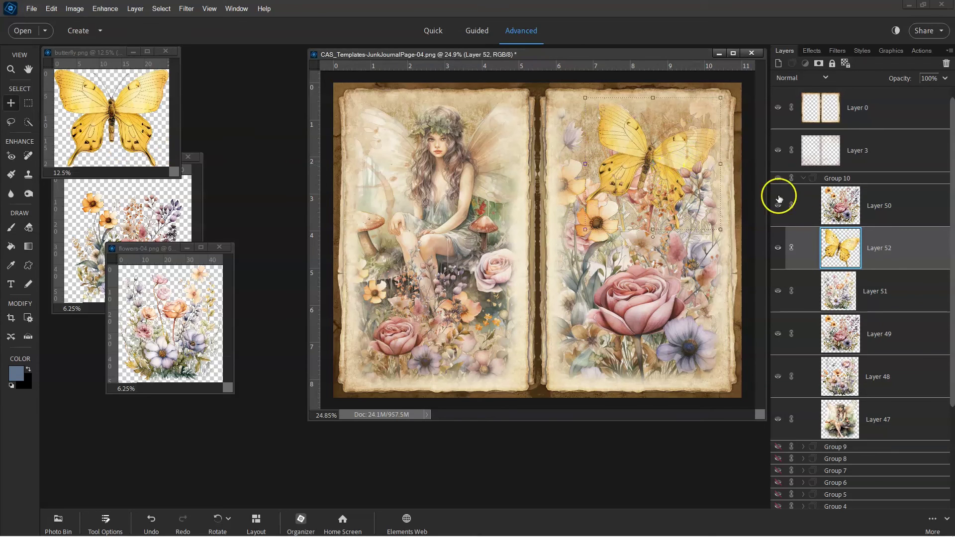
Step: Bring the butterfly layer to the top of Group 10, then shrink it slightly and reposition it above the flowers
{"action": "left_click_drag", "start_coordinate": [836, 255], "coordinate": [847, 194]}
{"action": "left_click_drag", "start_coordinate": [687, 164], "coordinate": [684, 168]}
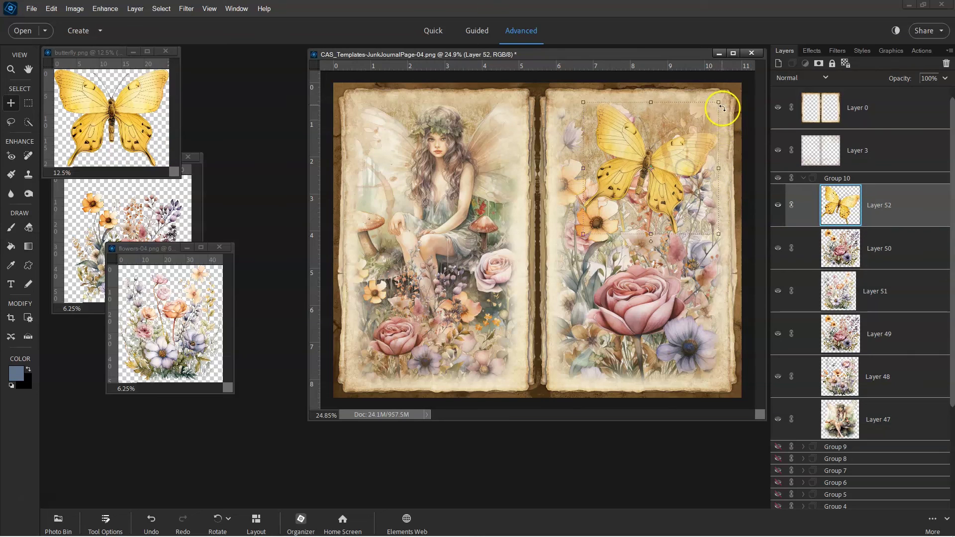
{"action": "left_click_drag", "start_coordinate": [720, 102], "coordinate": [703, 118]}
{"action": "left_click_drag", "start_coordinate": [674, 176], "coordinate": [692, 167]}
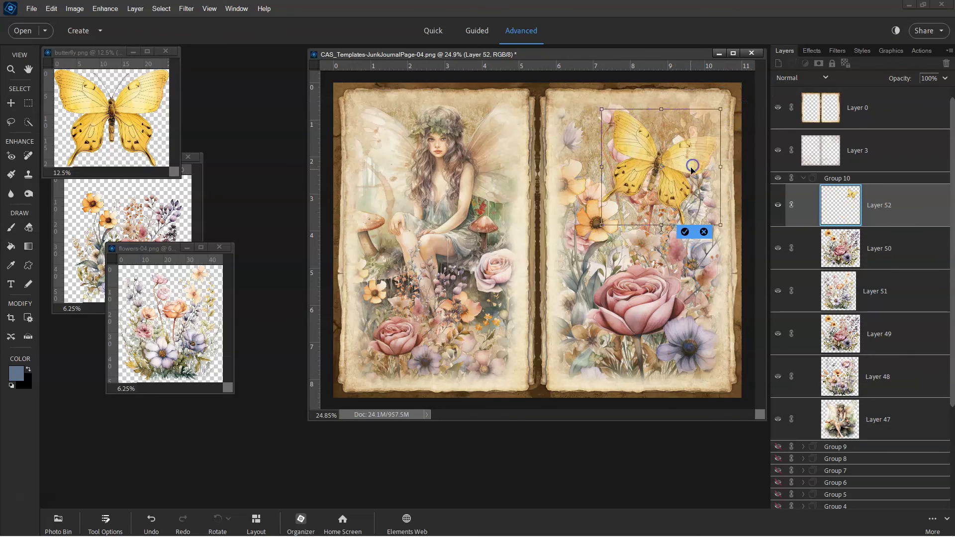
Step: Select and collapse Group 10
{"action": "left_click", "coordinate": [786, 177]}
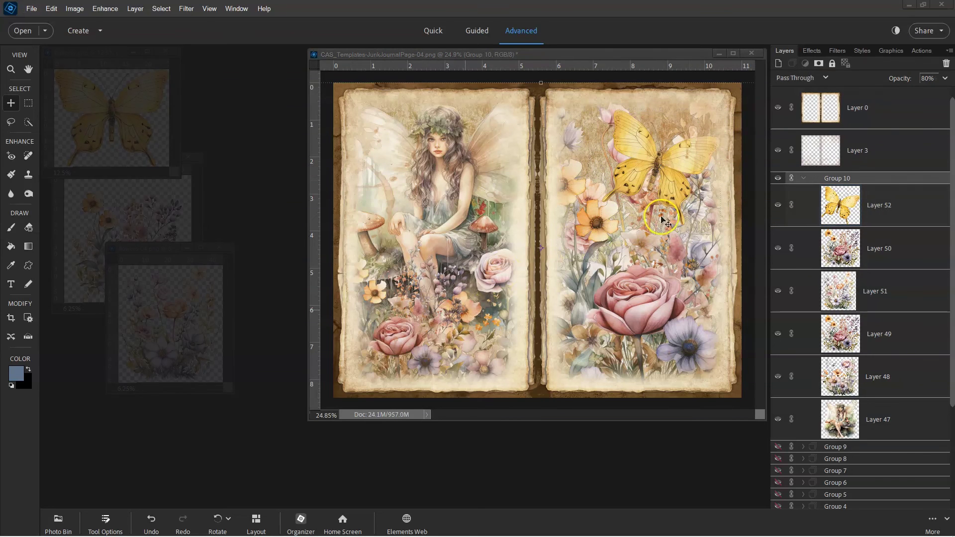
{"action": "left_click", "coordinate": [803, 179]}
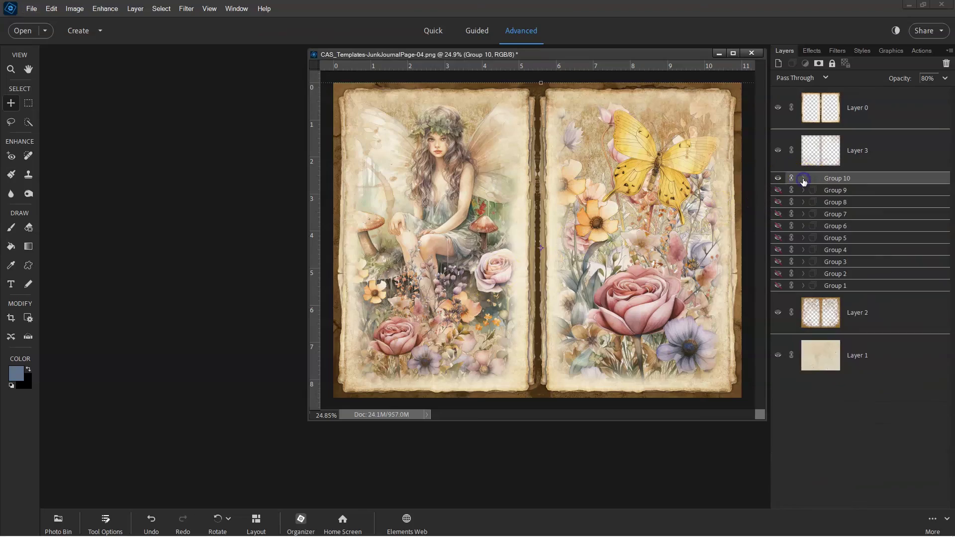